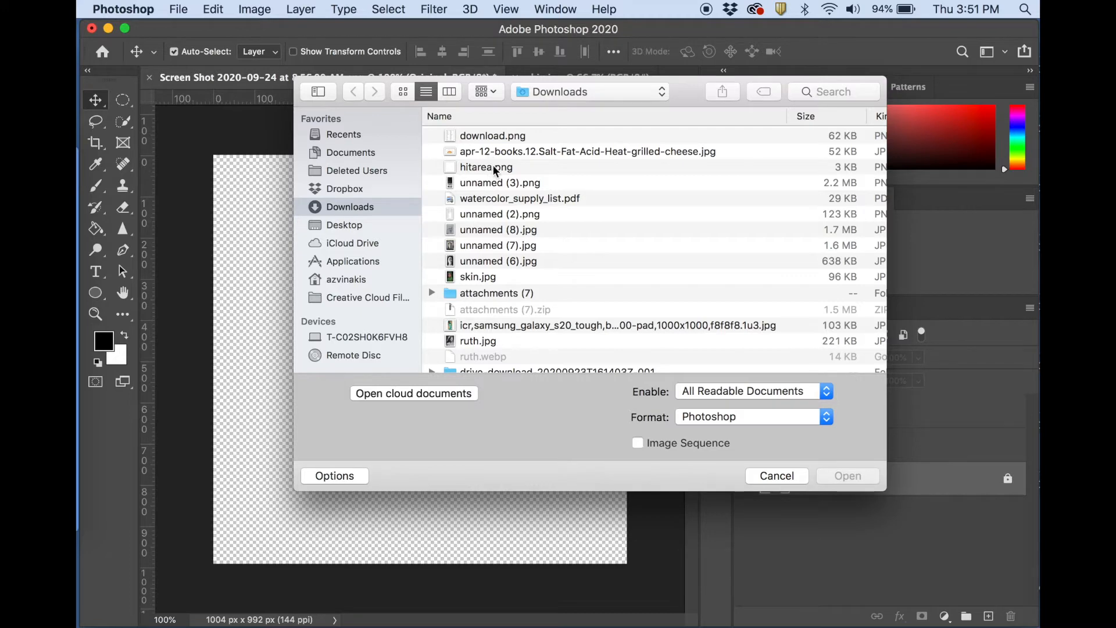
Open the Screen Shot 2020-09-24 at 8.56.00 AM.png image from the Desktop folder and make its Original layer visible.
scroll(519, 208, down, 1)
scroll(519, 208, down, 2)
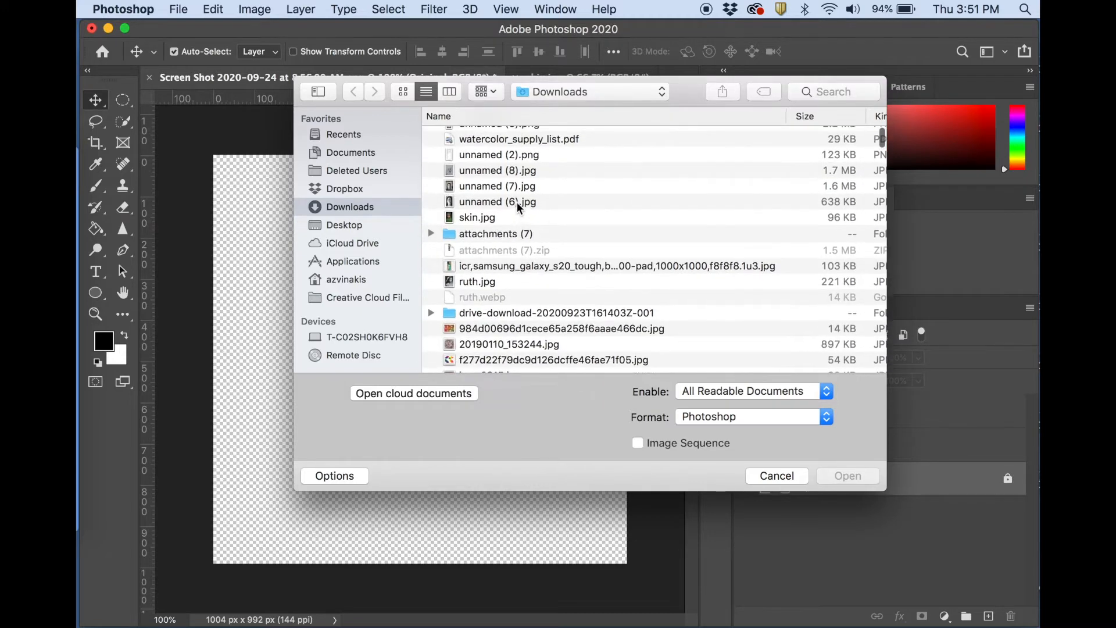
scroll(521, 259, down, 4)
scroll(529, 301, up, 6)
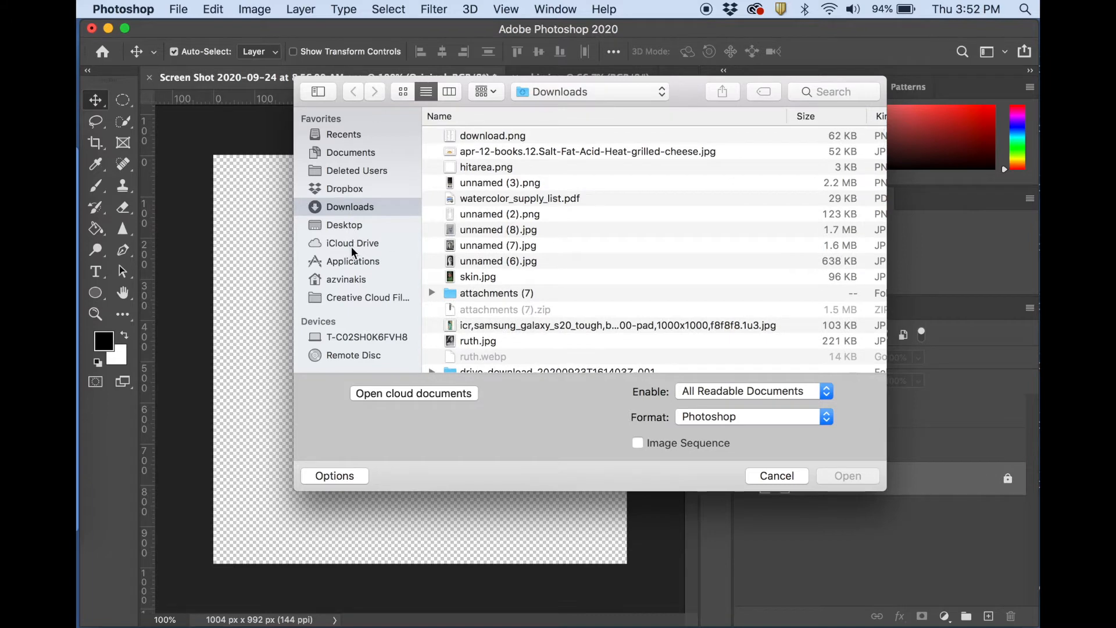
click(350, 227)
double_click(525, 230)
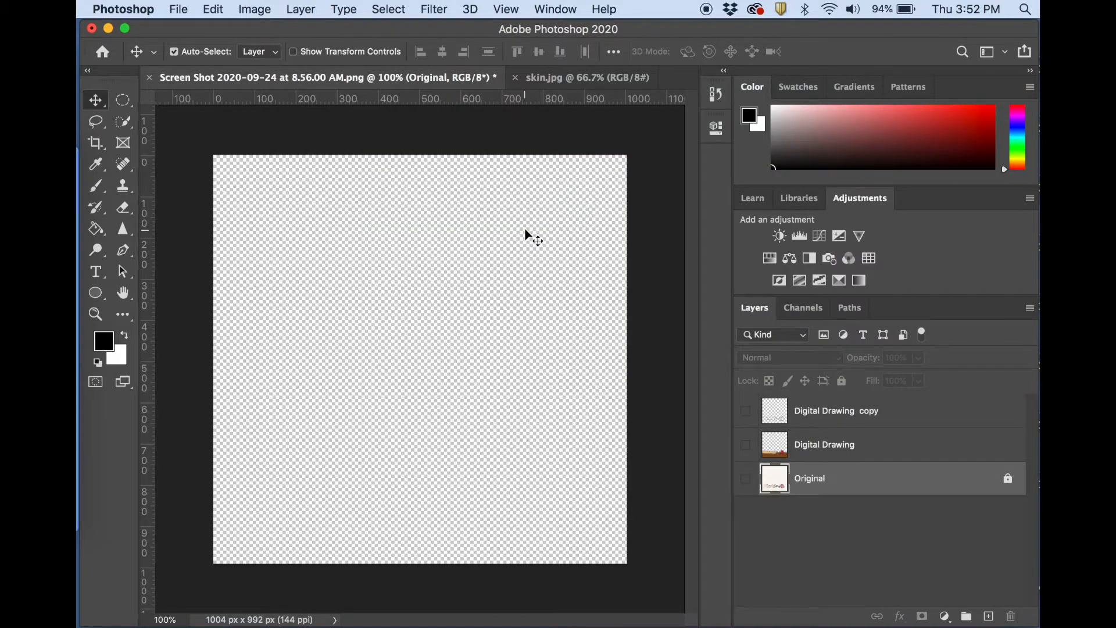
click(746, 482)
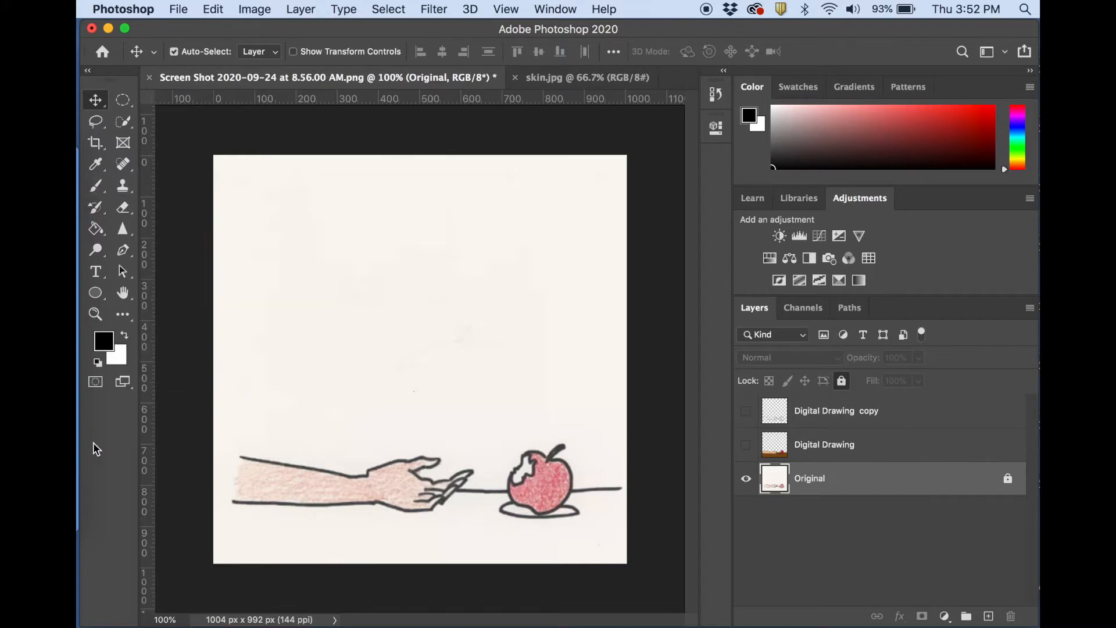
Examine which panels can be shown and look over Channels, Paths, Layers, Learn and Adjustments.
click(554, 9)
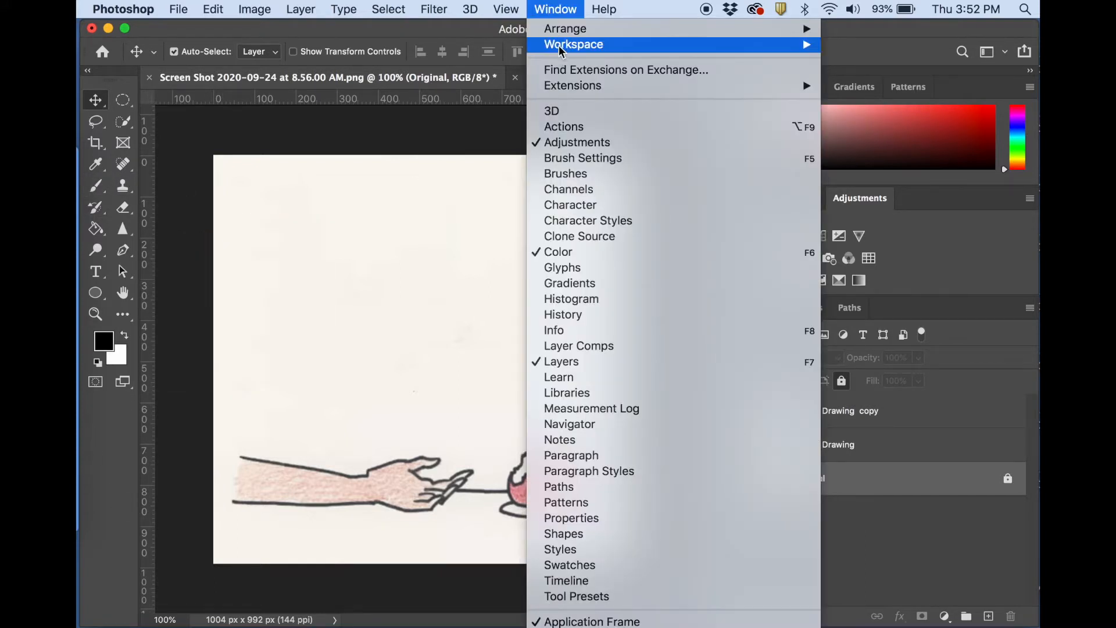
mouse_move(561, 51)
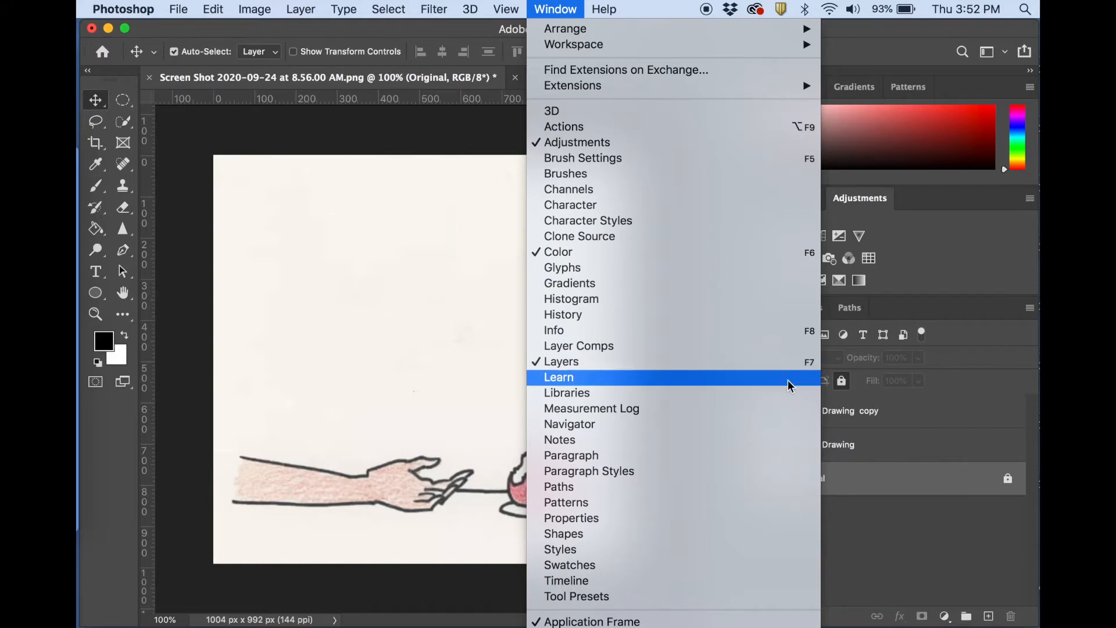
click(420, 29)
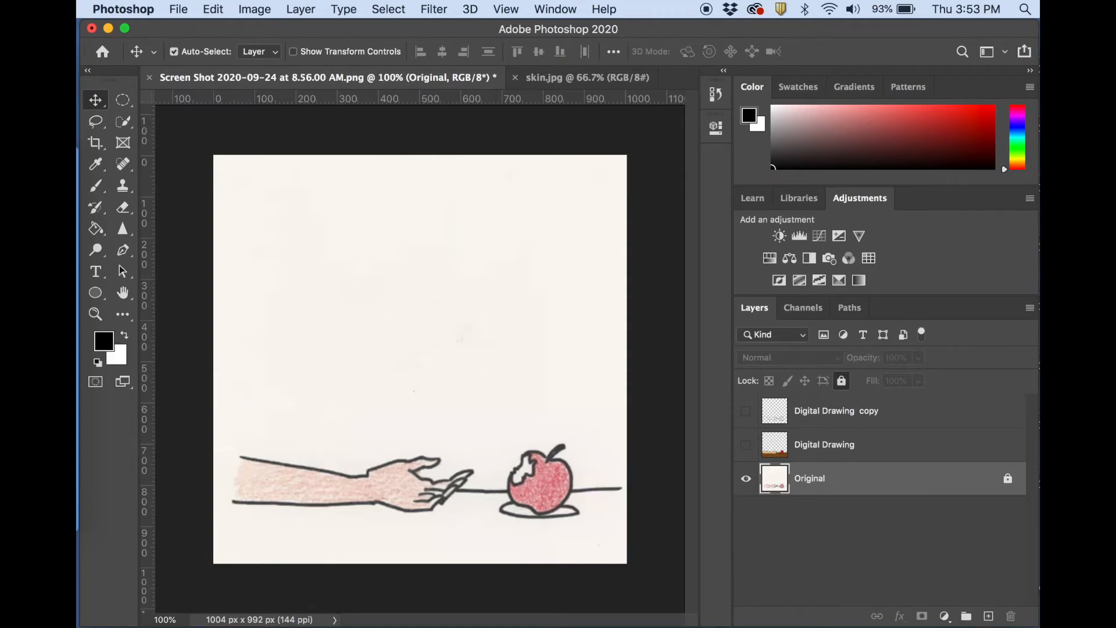
click(807, 308)
click(850, 308)
click(746, 307)
click(752, 198)
click(864, 204)
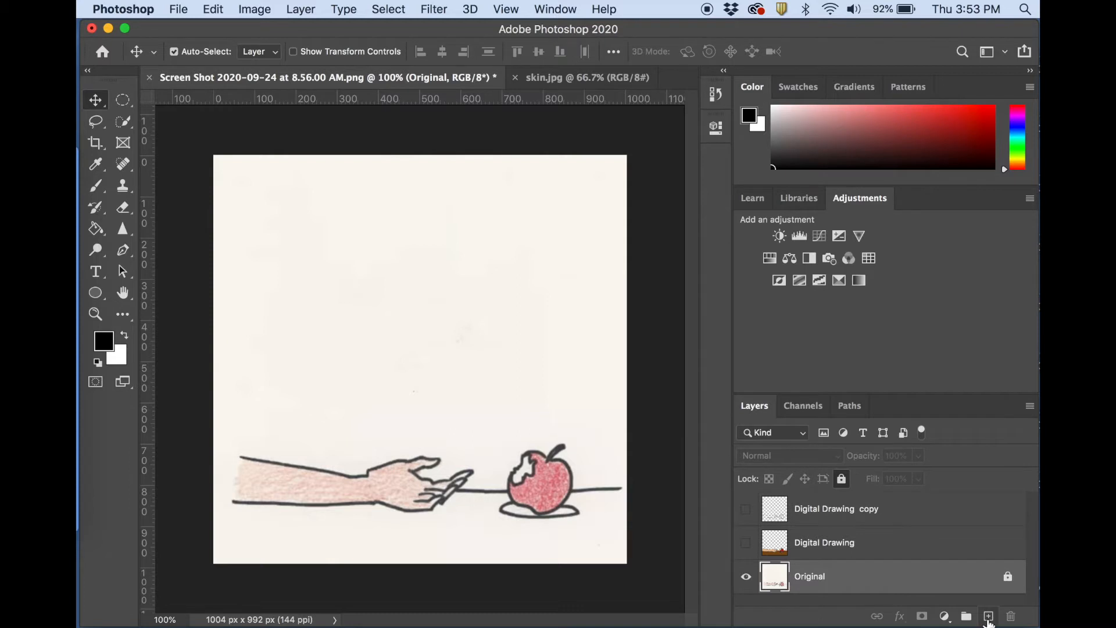
Create a new empty layer and move it to the top of the layer stack.
click(989, 618)
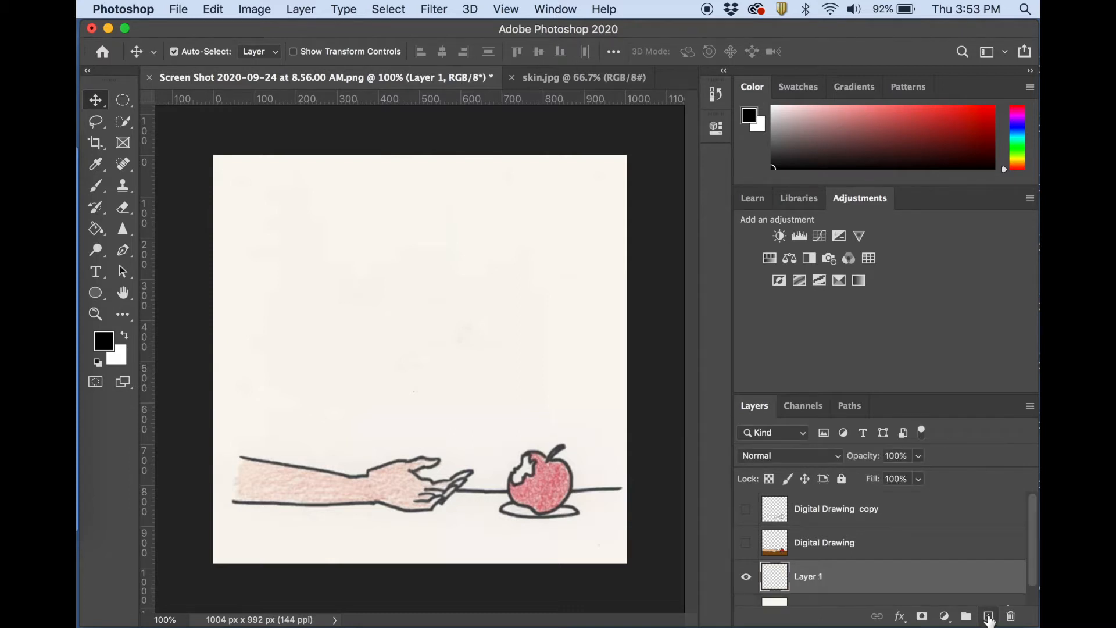
drag(799, 584, 796, 505)
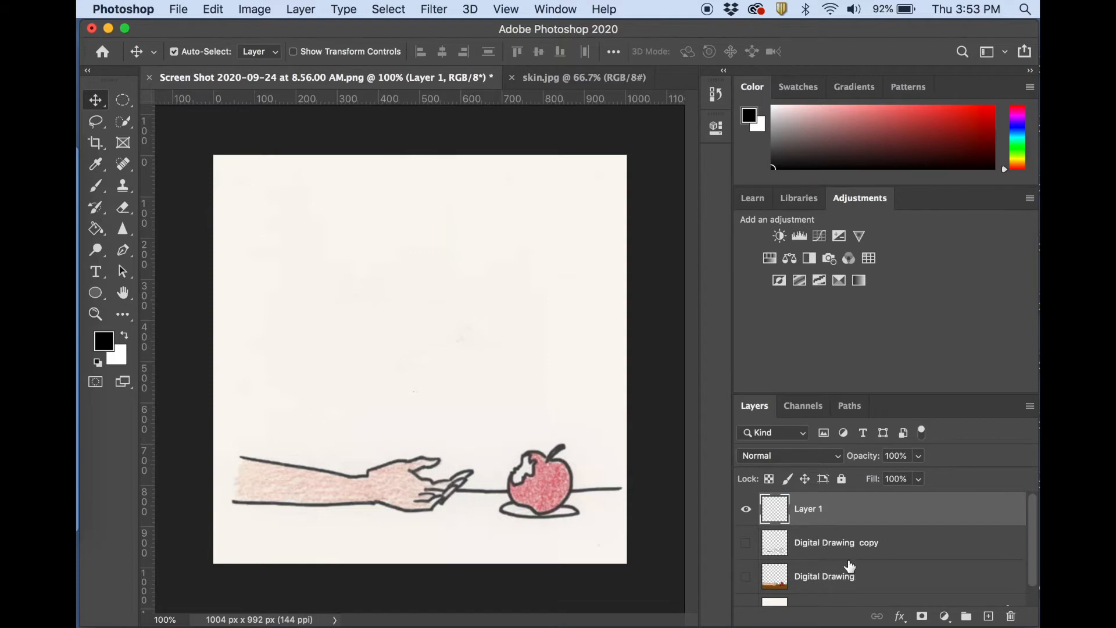
scroll(740, 524, down, 2)
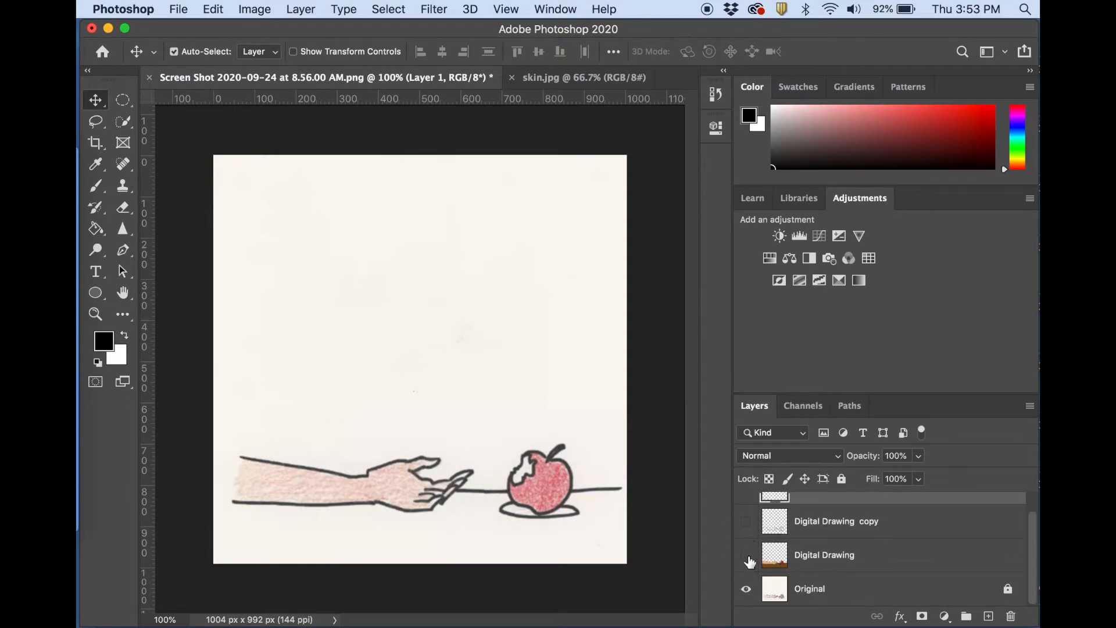
scroll(798, 531, up, 2)
scroll(798, 533, down, 2)
scroll(764, 567, up, 2)
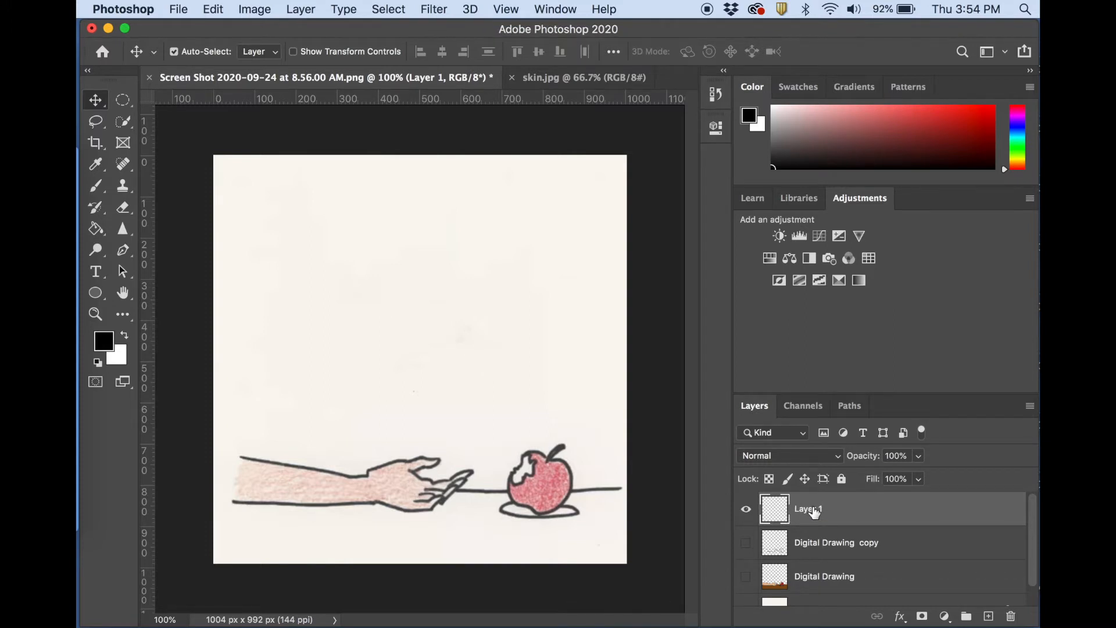
scroll(825, 517, down, 2)
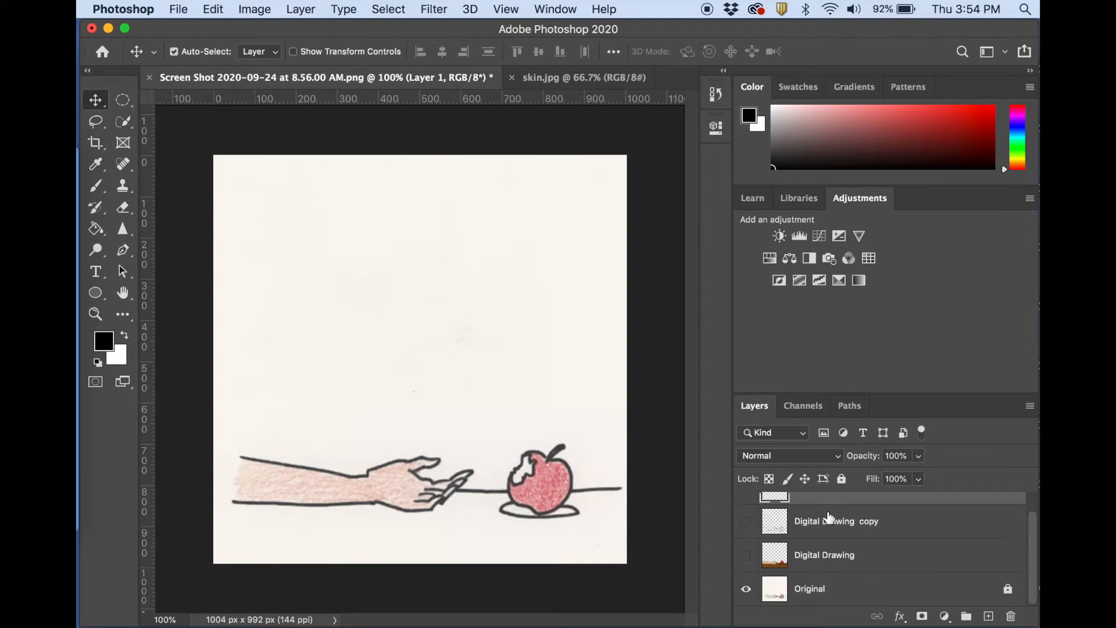
scroll(846, 544, up, 2)
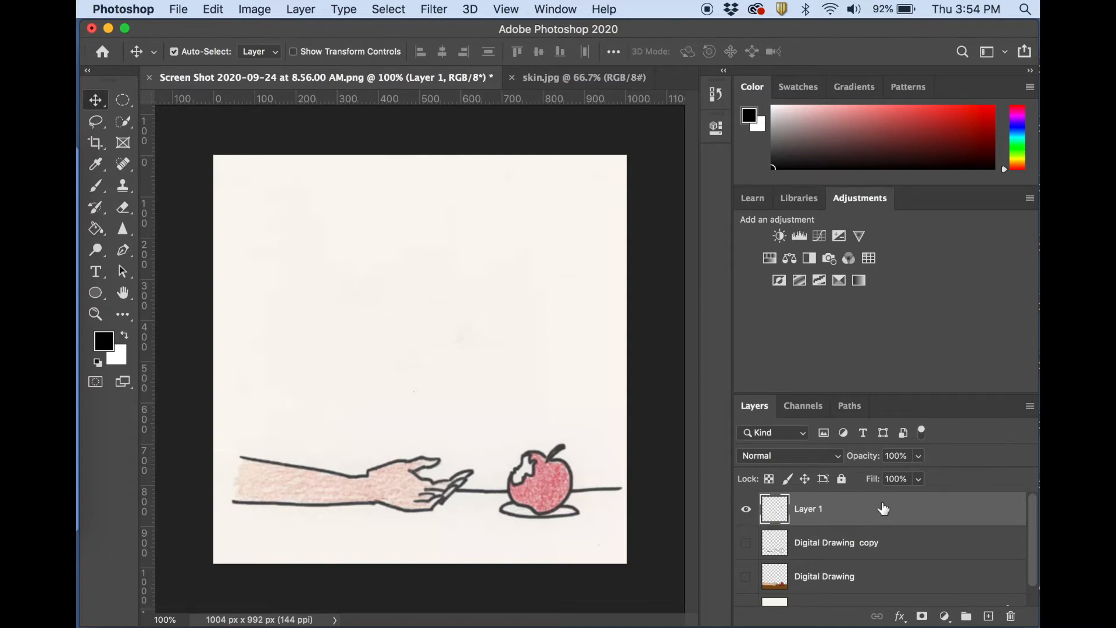
Rename the new top layer as Digital Drawing Tutorial.
double_click(825, 508)
text(Digital Drawing Tutorial)
key(Return)
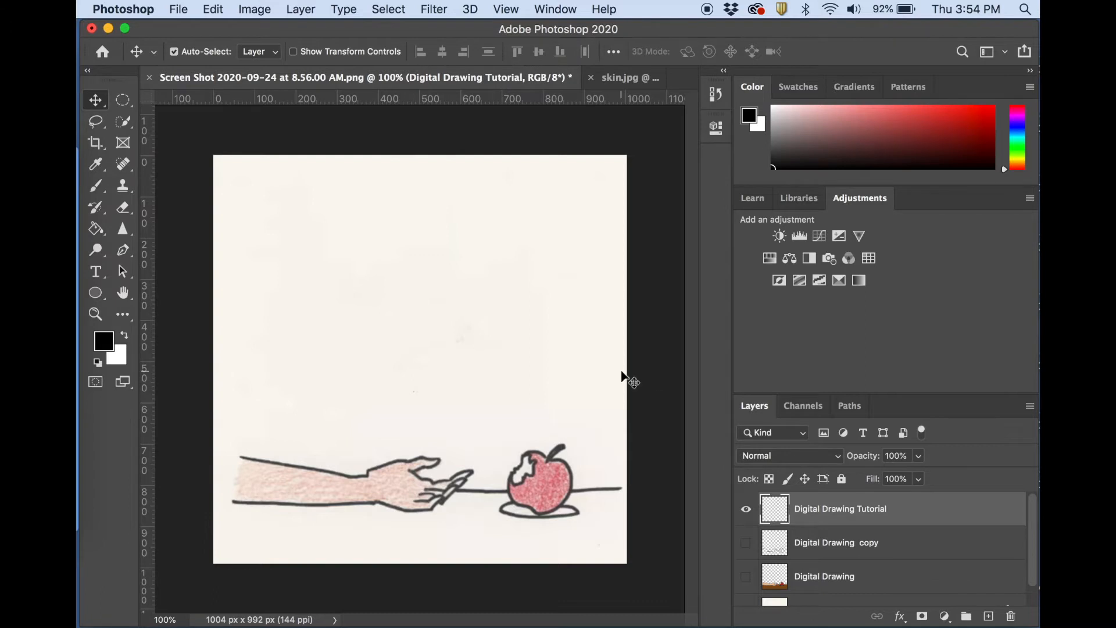
scroll(802, 539, down, 1)
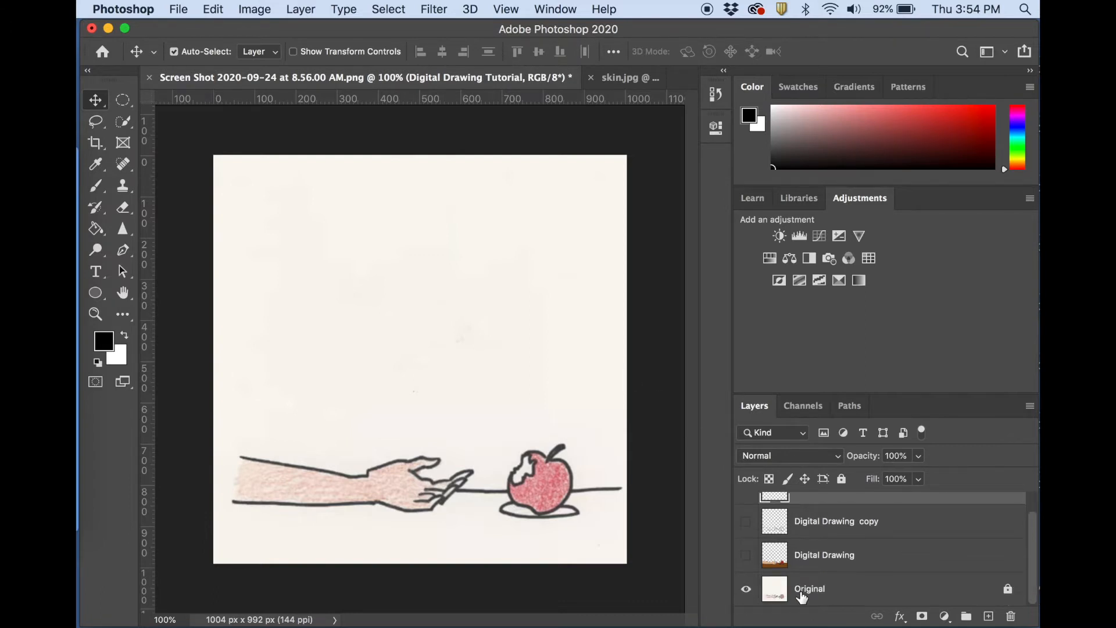
scroll(755, 533, up, 1)
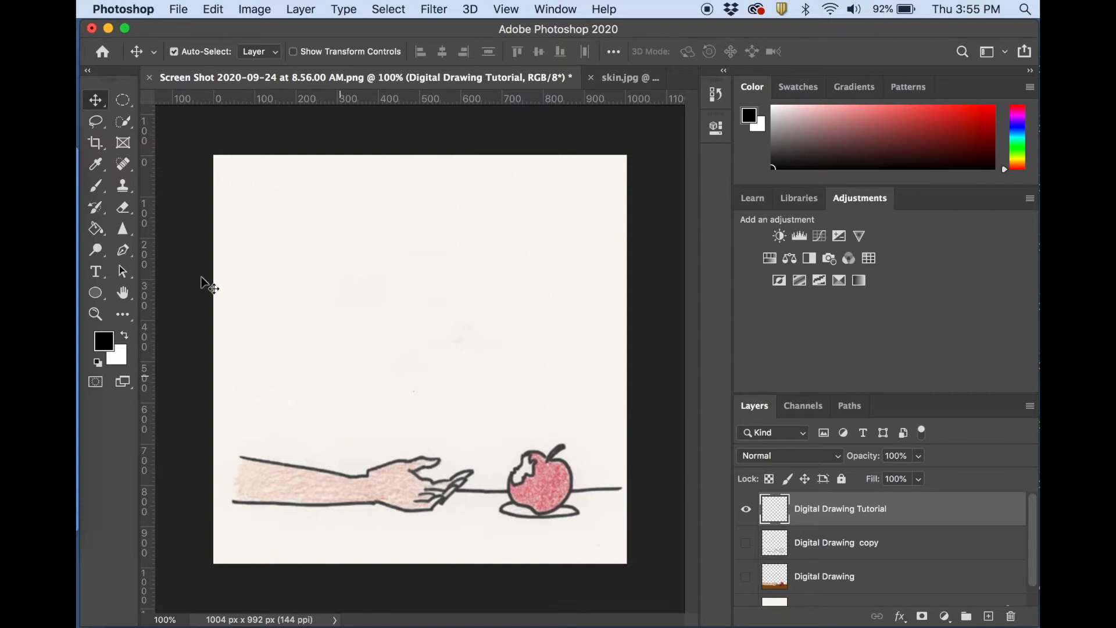
Activate the Brush tool and display its General Brushes presets, keeping Hard Round selected.
click(95, 186)
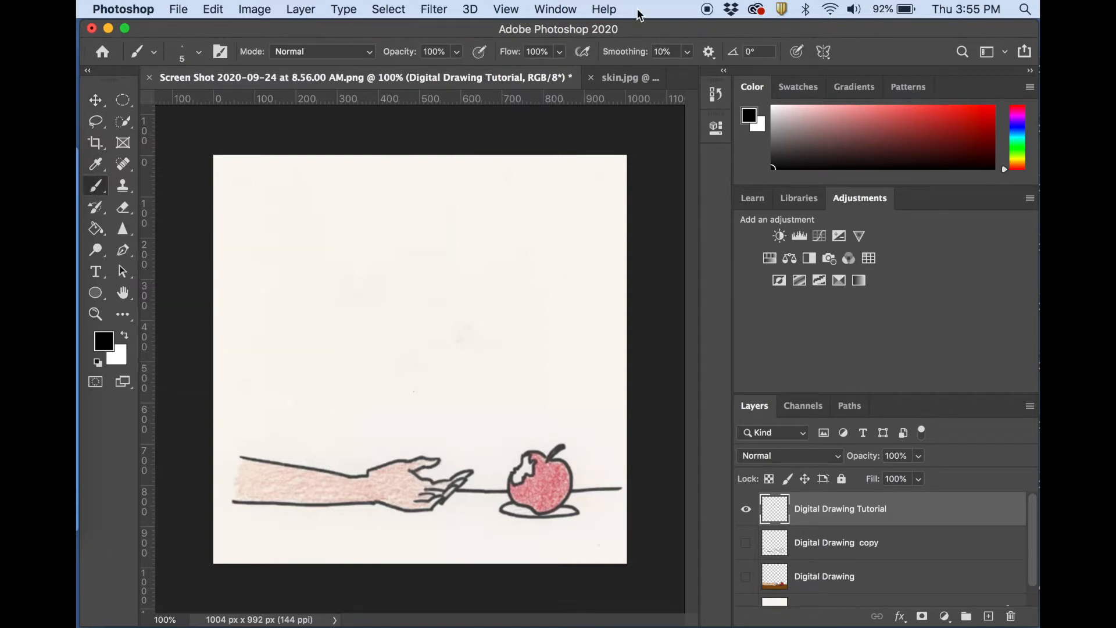
click(200, 52)
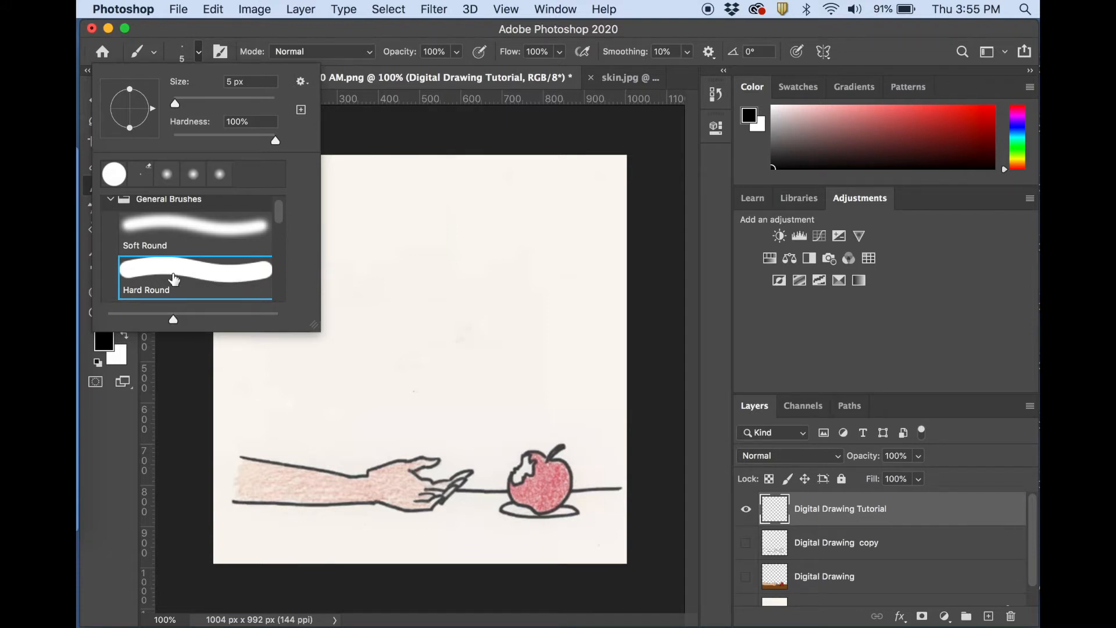
click(110, 198)
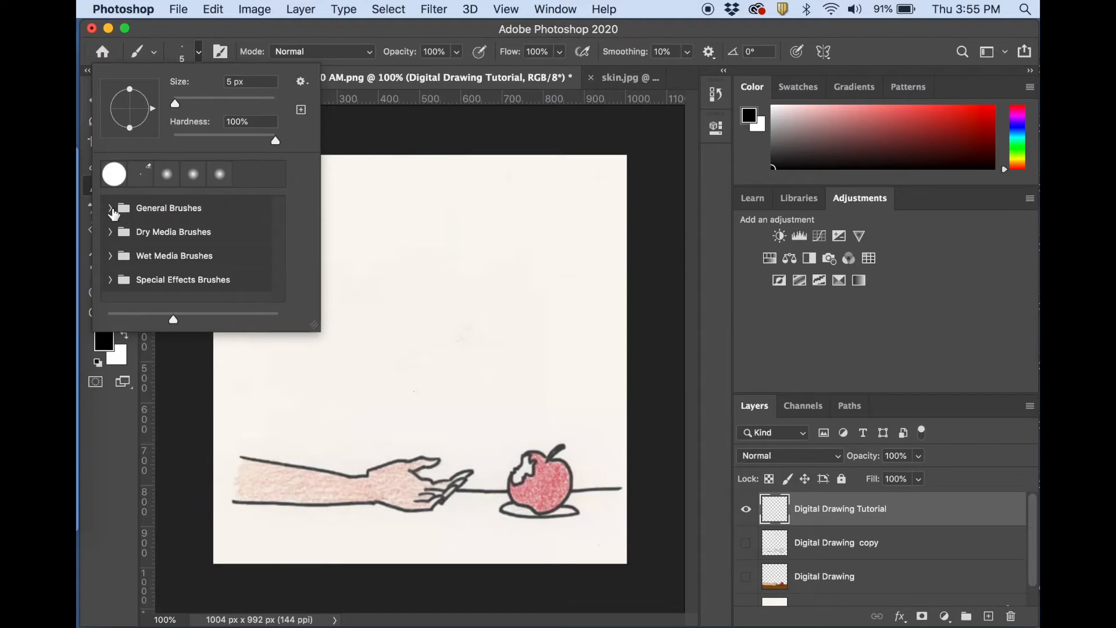
click(110, 207)
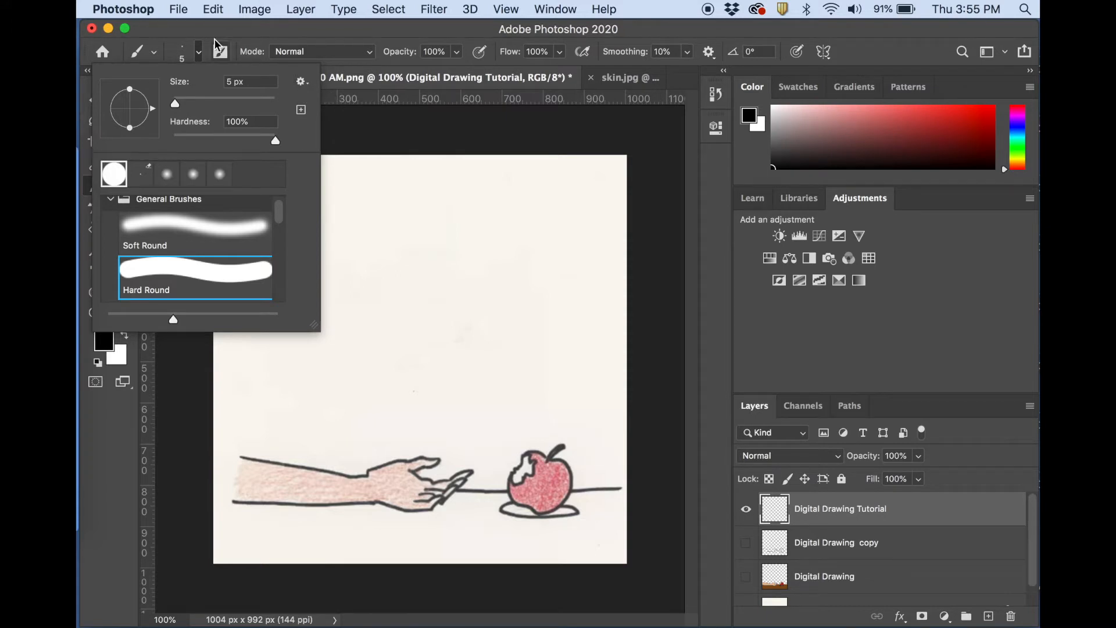
Enlarge the brush to 94 px and paint a thick curved test stroke above the arm and apple.
drag(175, 107, 217, 103)
drag(518, 249, 462, 319)
mouse_move(437, 373)
mouse_down()
mouse_move(406, 311)
mouse_move(421, 317)
mouse_up()
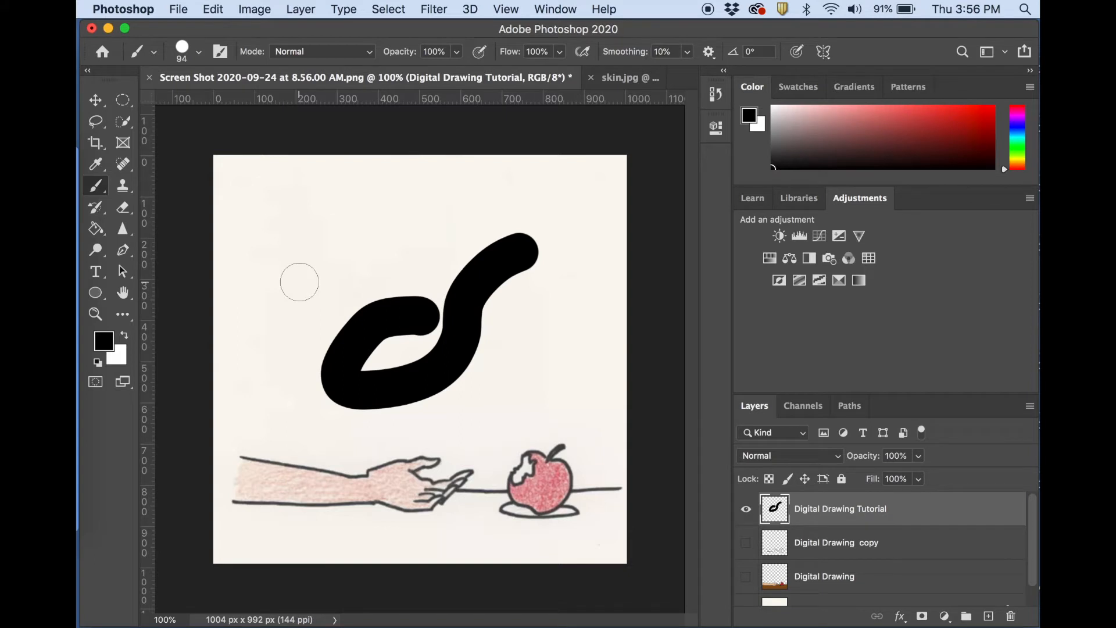
Set the brush size to 2 px, paint a thin looping test stroke, and undo both test strokes.
click(199, 52)
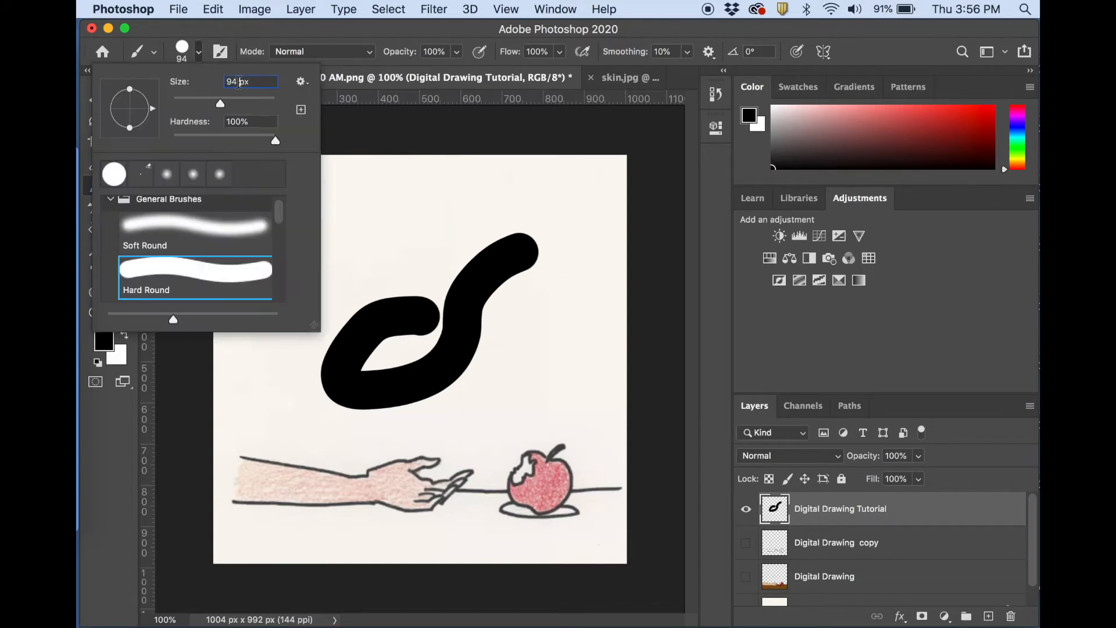
text(2)
key(Return)
mouse_move(382, 235)
mouse_down()
mouse_move(430, 188)
mouse_move(334, 274)
mouse_move(342, 227)
mouse_up()
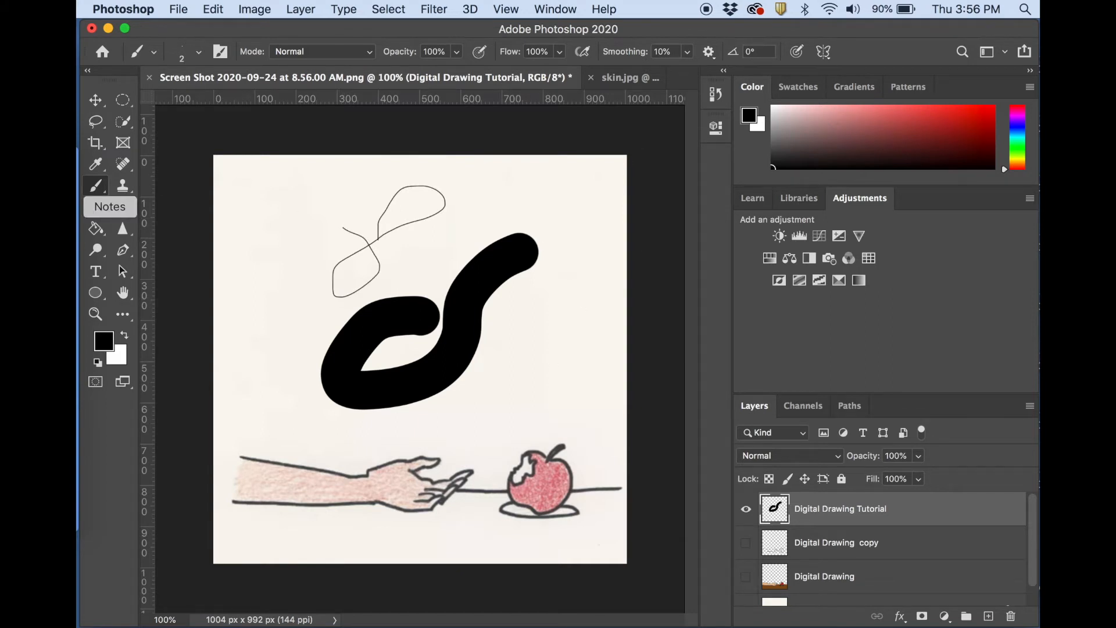
key(super+z)
key(super+z)
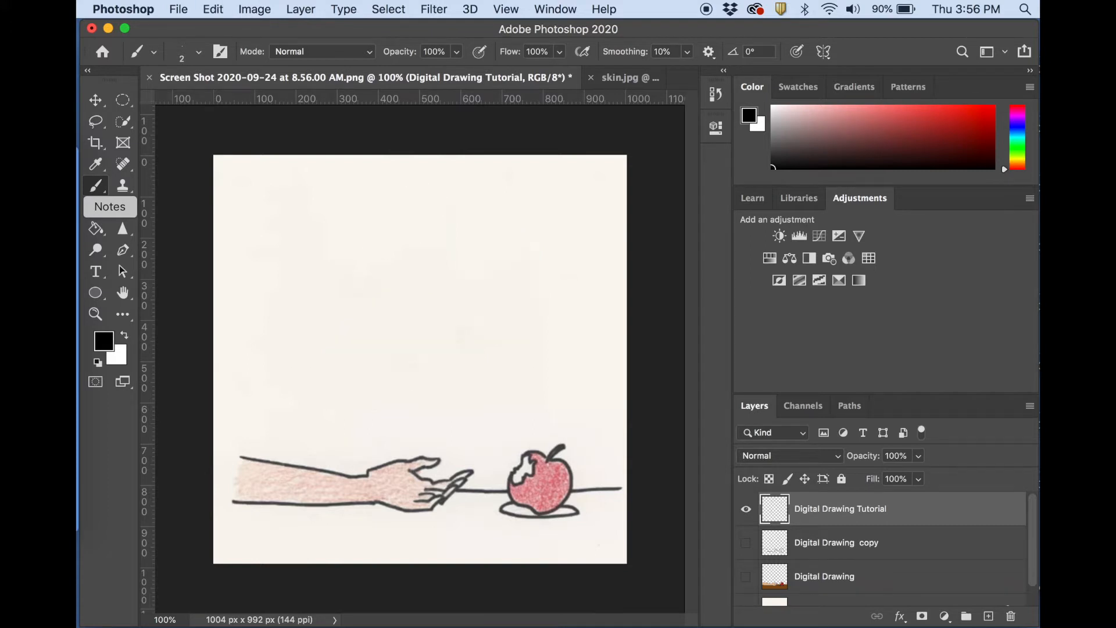
Set the Hard Round brush size to 5 px.
click(198, 54)
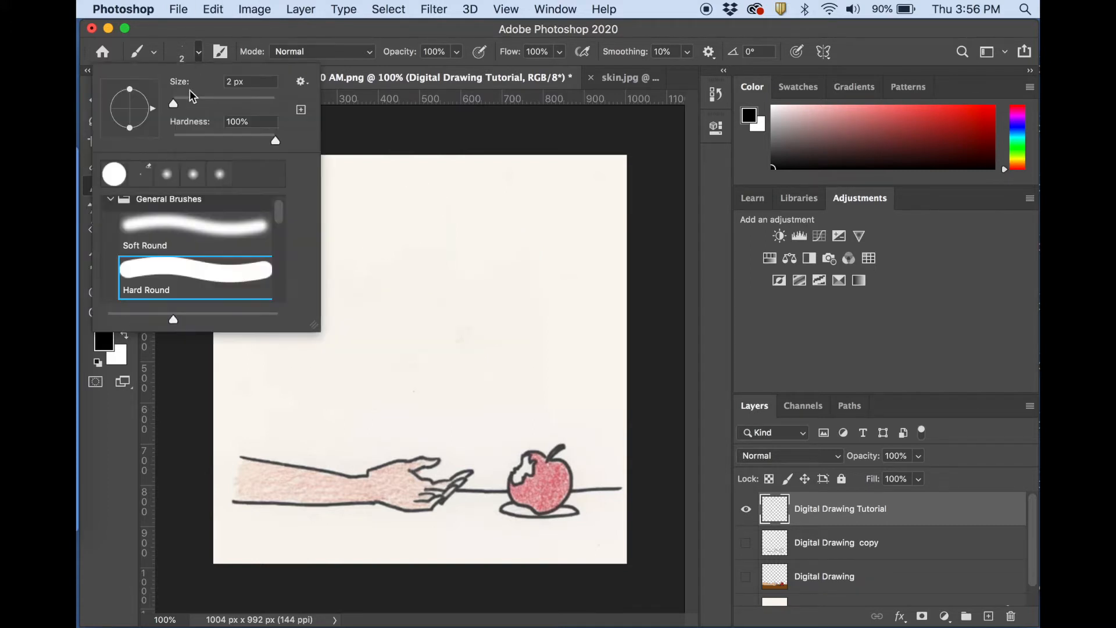
text(5)
key(Return)
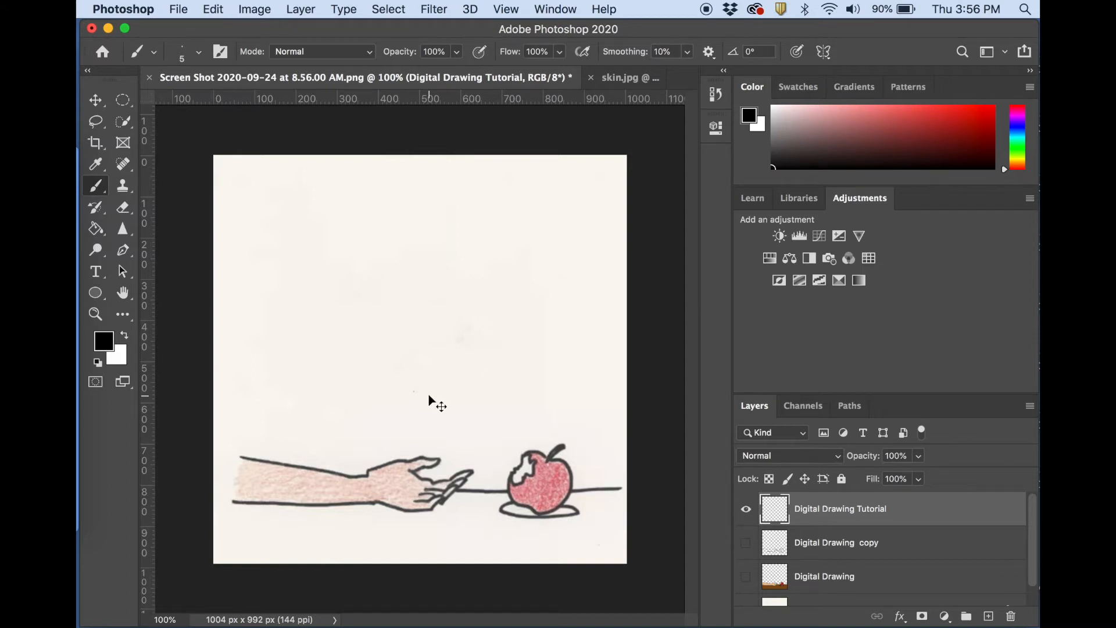
Extend the arm's upper and lower outlines to the canvas's left edge with black brush strokes on the Digital Drawing Tutorial layer.
key(super+plus)
key(super+plus)
scroll(429, 395, down, 7)
scroll(429, 394, left, 7)
scroll(259, 308, down, 1)
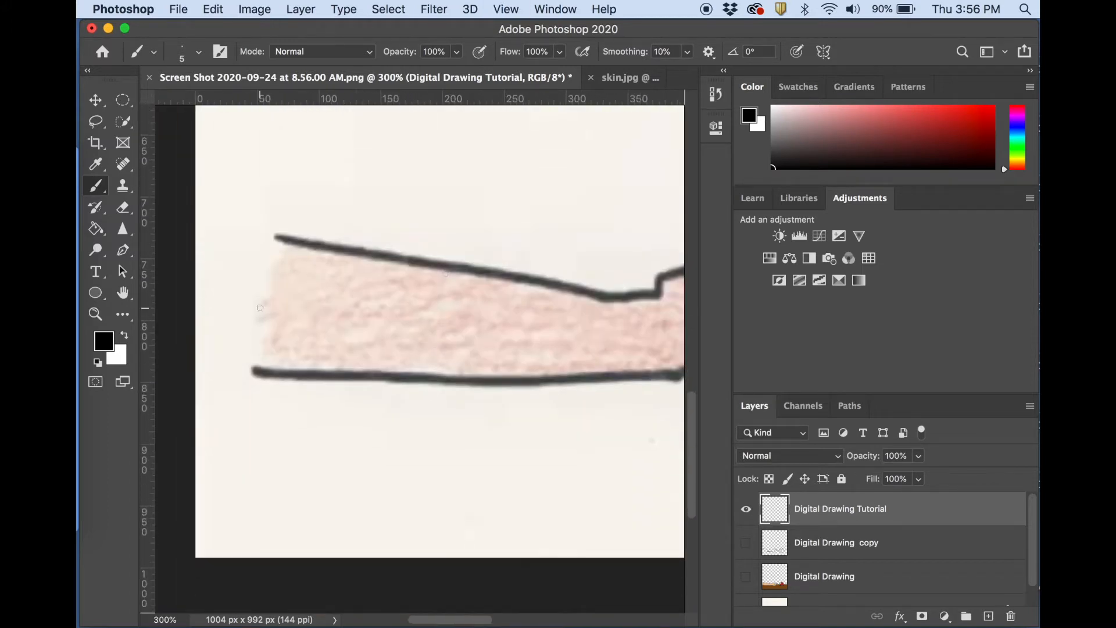
scroll(259, 308, up, 3)
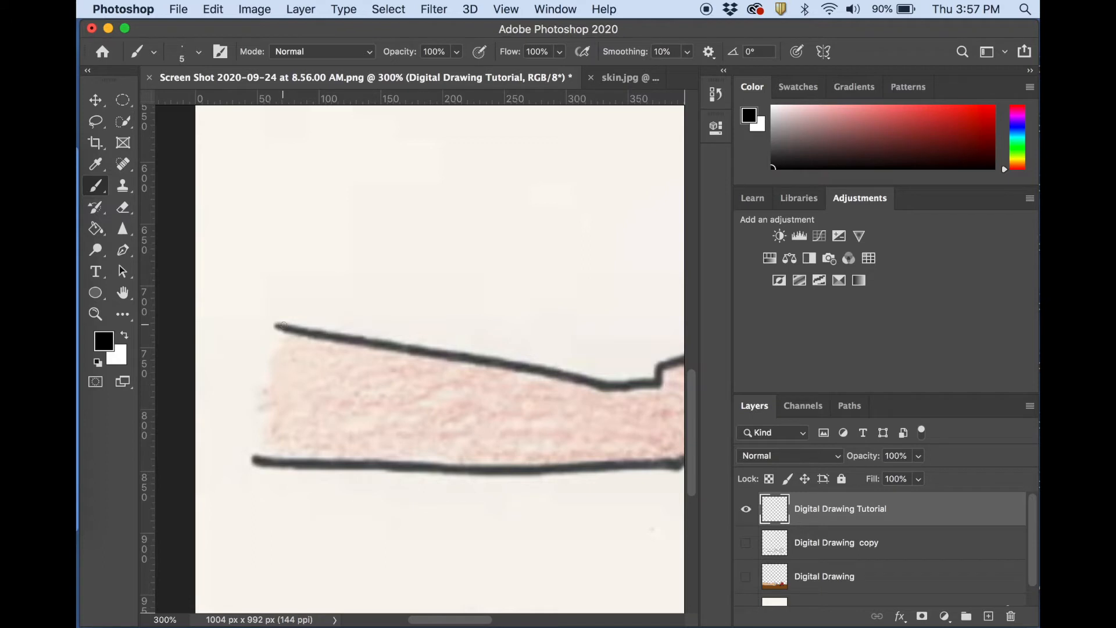
drag(285, 329, 187, 314)
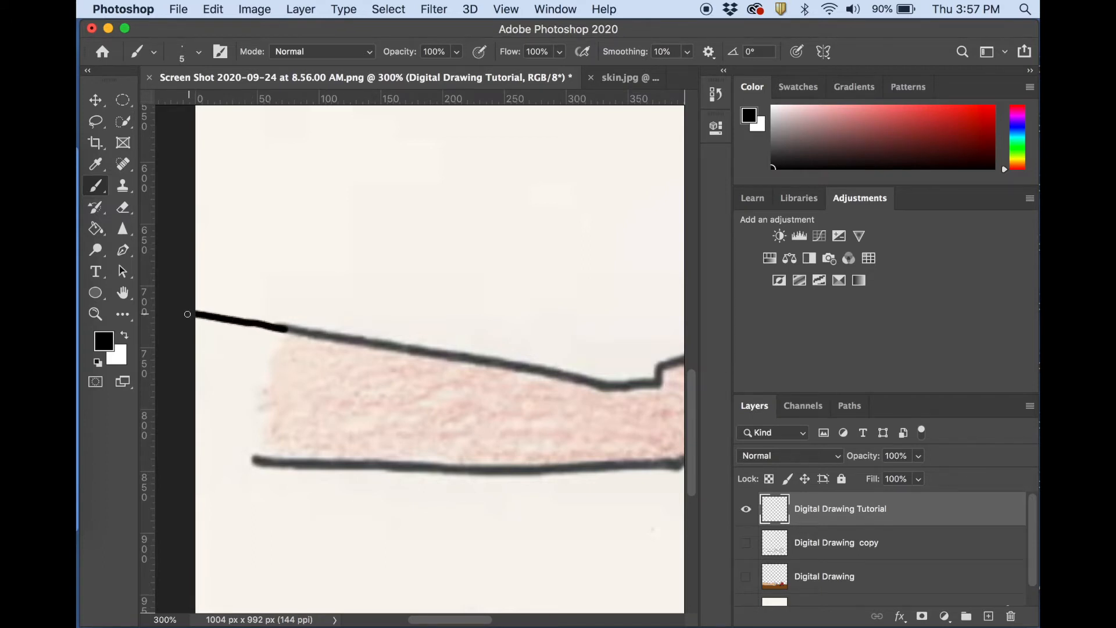
drag(328, 467, 184, 453)
Trace the forearm's upper and lower outlines with black brush strokes, continuing from the existing line ends toward the wrist.
scroll(311, 454, right, 3)
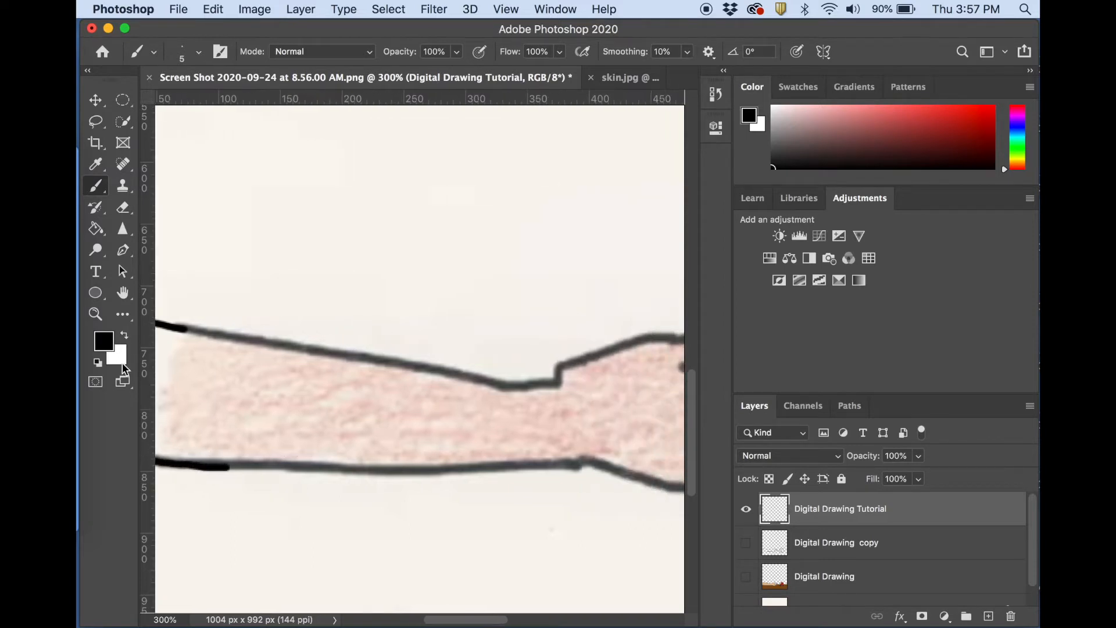
scroll(312, 453, left, 3)
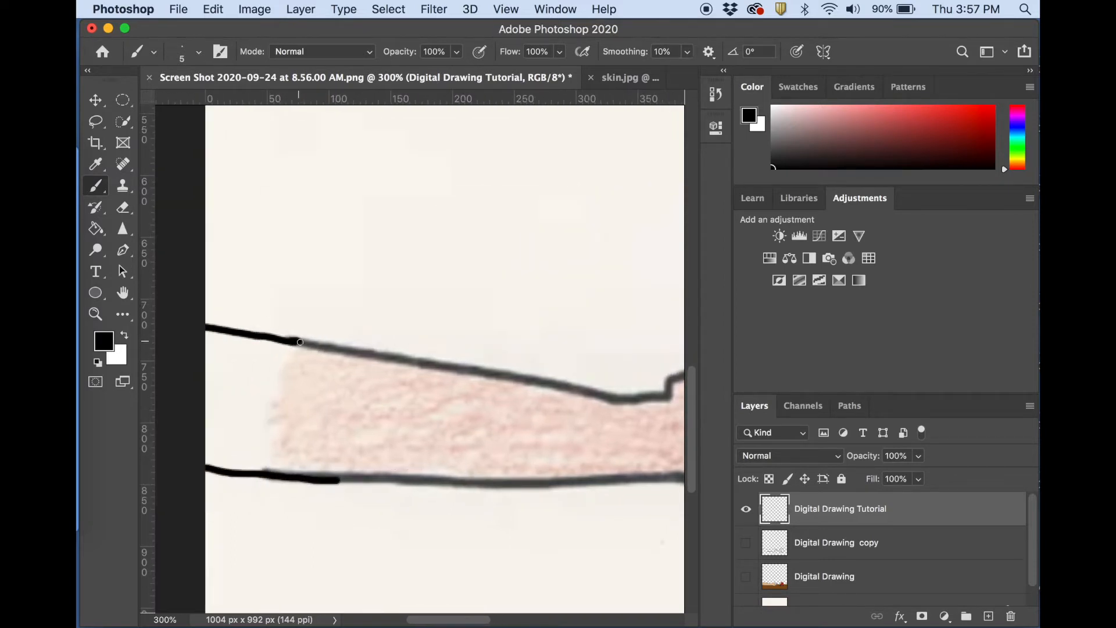
key(super+equal)
key(super+equal)
key(super+equal)
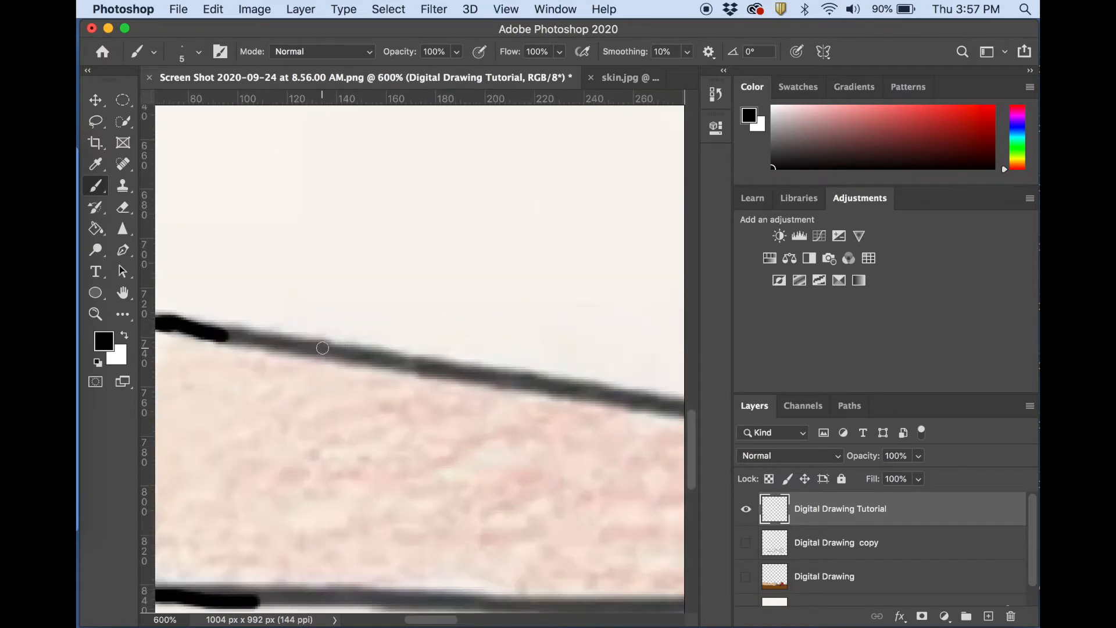
drag(228, 339, 677, 402)
scroll(467, 413, down, 5)
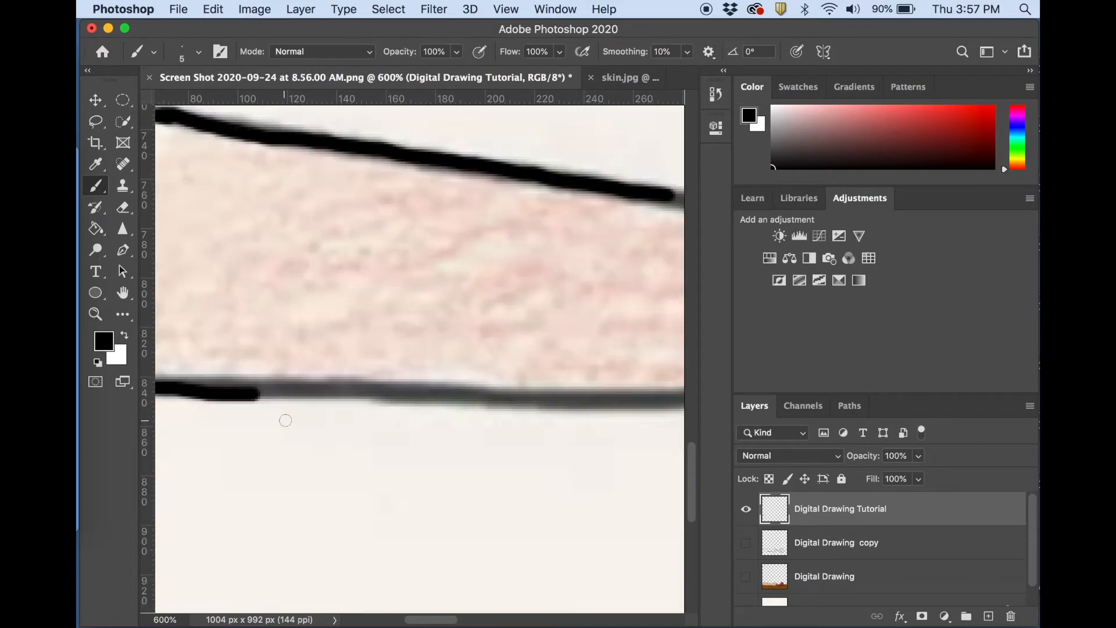
drag(243, 394, 675, 399)
scroll(677, 399, right, 10)
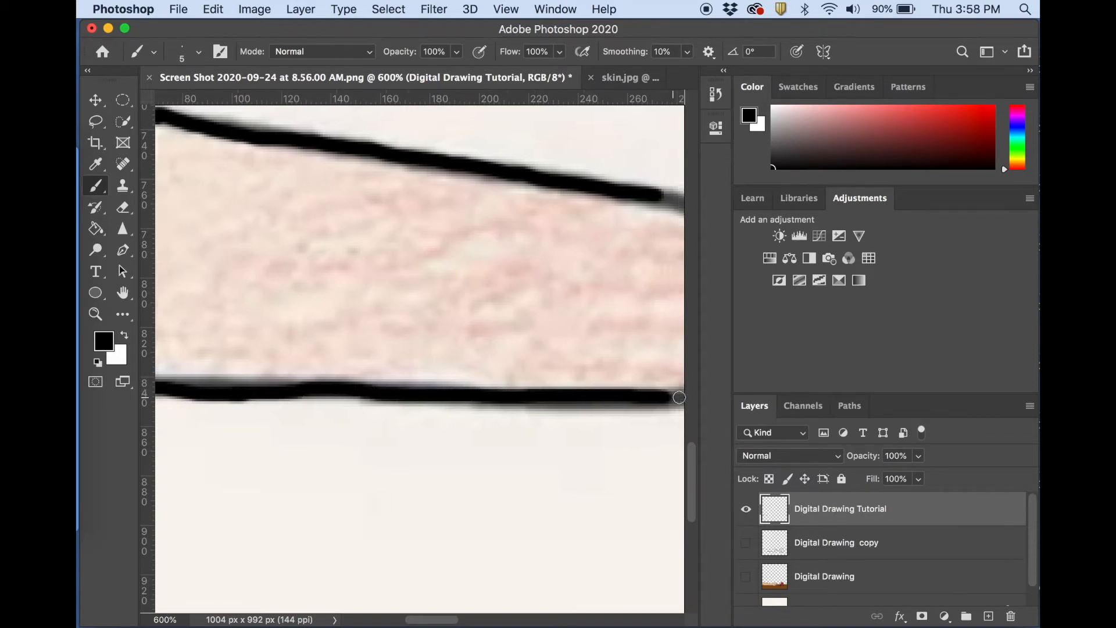
Trace the wrist and the upper and lower edges of the hand's back and heel, including the small wrist notches.
scroll(679, 398, right, 2)
mouse_move(192, 370)
mouse_down()
mouse_move(472, 365)
mouse_move(493, 354)
mouse_move(681, 411)
mouse_up()
scroll(394, 256, up, 3)
mouse_move(186, 246)
mouse_down()
mouse_move(308, 278)
mouse_move(374, 279)
mouse_move(428, 276)
mouse_move(440, 233)
mouse_up()
mouse_move(467, 233)
mouse_down()
mouse_move(610, 187)
mouse_move(685, 184)
mouse_up()
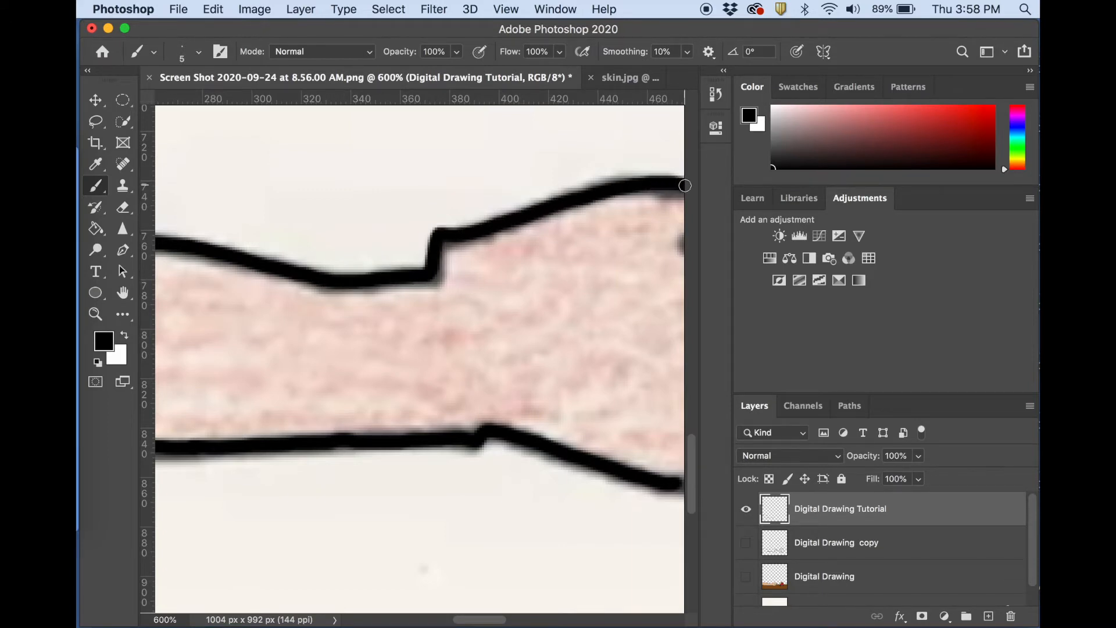
Trace the thumb, the palm's inner edge and the upper two fingers with their crease lines.
scroll(686, 184, right, 6)
mouse_move(329, 184)
mouse_down()
mouse_move(403, 164)
mouse_move(513, 171)
mouse_move(509, 194)
mouse_move(465, 222)
mouse_move(417, 223)
mouse_move(363, 248)
mouse_move(308, 235)
mouse_move(366, 257)
mouse_move(406, 290)
mouse_move(449, 291)
mouse_move(476, 318)
mouse_move(524, 295)
mouse_move(577, 294)
mouse_move(644, 254)
mouse_up()
scroll(492, 269, right, 5)
mouse_move(389, 259)
mouse_down()
mouse_move(448, 242)
mouse_move(476, 250)
mouse_move(430, 286)
mouse_up()
mouse_move(325, 341)
mouse_down()
mouse_move(395, 291)
mouse_move(452, 294)
mouse_move(389, 343)
mouse_up()
mouse_move(190, 358)
mouse_down()
mouse_move(303, 363)
mouse_move(325, 338)
mouse_up()
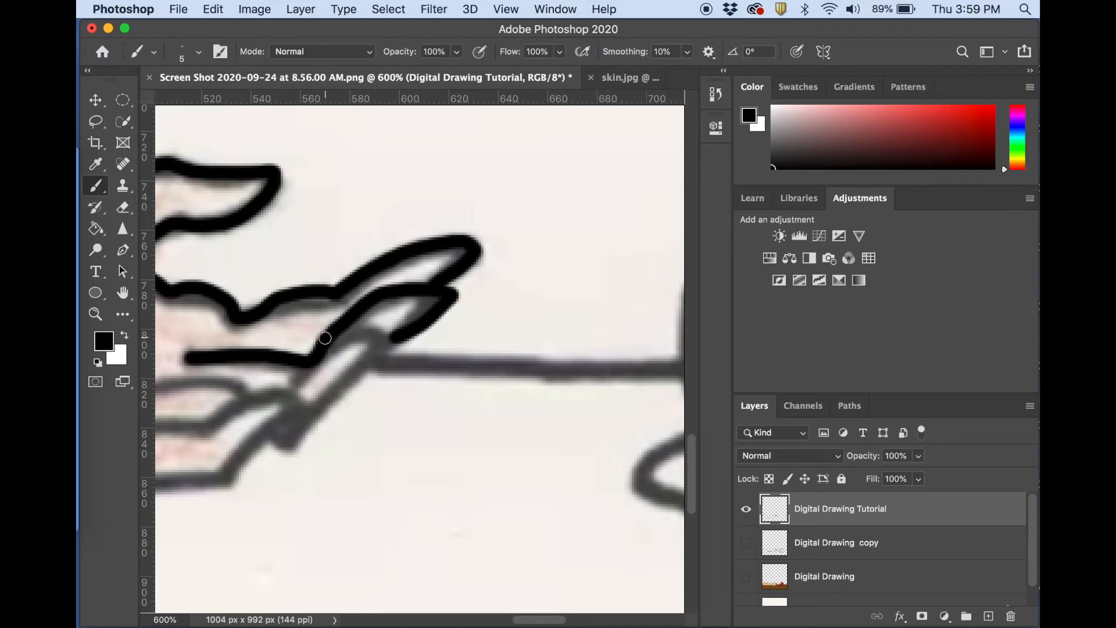
Trace the third finger and the crease line beneath it, undoing the misplaced finger outline and redrawing it.
scroll(297, 377, left, 4)
scroll(297, 377, down, 1)
mouse_move(249, 362)
mouse_down()
mouse_move(235, 359)
mouse_move(380, 353)
mouse_move(434, 308)
mouse_move(475, 305)
mouse_move(376, 414)
mouse_move(356, 405)
mouse_up()
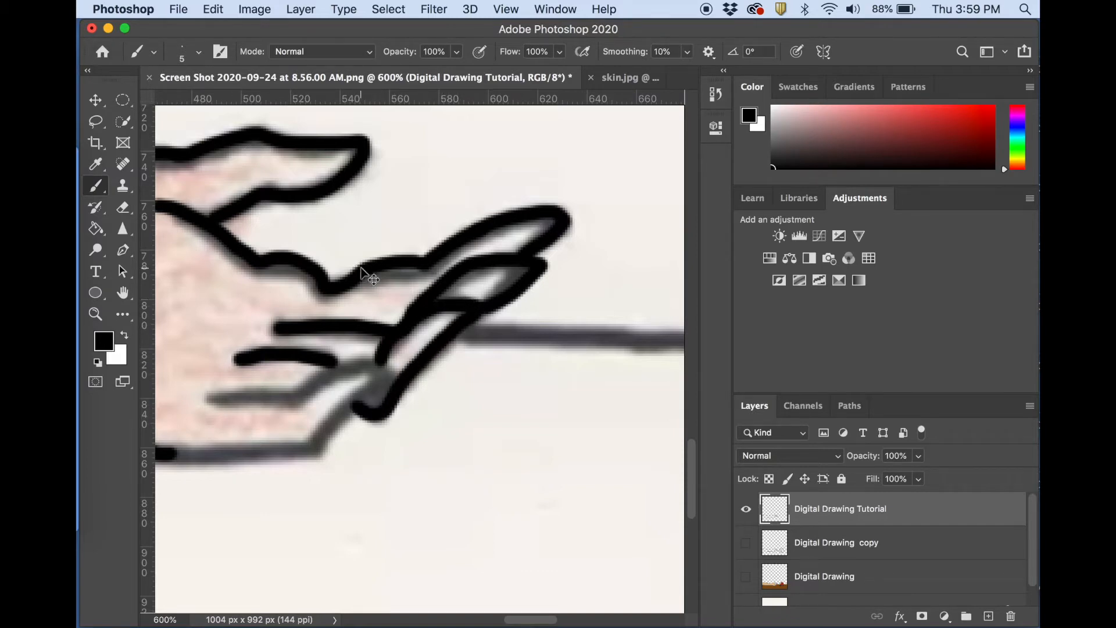
key(super+z)
mouse_move(370, 395)
mouse_down()
mouse_move(397, 391)
mouse_move(487, 314)
mouse_move(428, 307)
mouse_move(412, 323)
mouse_up()
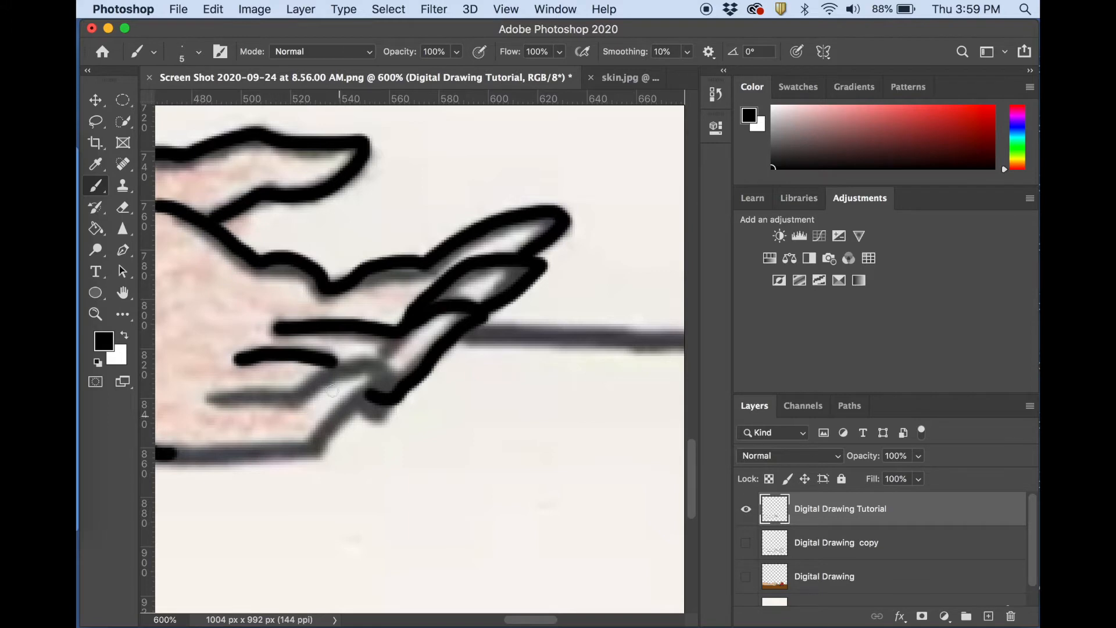
Trace the little finger, its crease line and the remaining lower edge of the palm.
drag(394, 374, 320, 450)
mouse_move(398, 369)
mouse_down()
mouse_move(335, 369)
mouse_move(299, 398)
mouse_move(204, 397)
mouse_up()
scroll(204, 398, left, 10)
scroll(204, 398, down, 4)
drag(592, 346, 437, 356)
Trace the table line from the fingertips to the apple and start the apple's lower left outline.
key(super+minus)
key(super+minus)
key(super+minus)
key(super+minus)
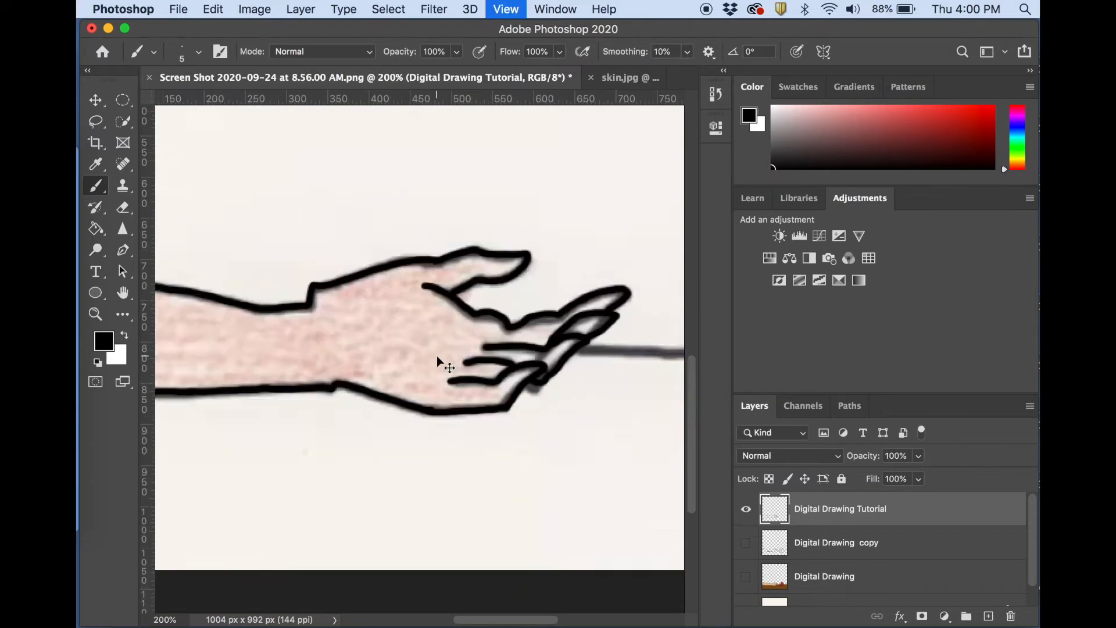
key(super+minus)
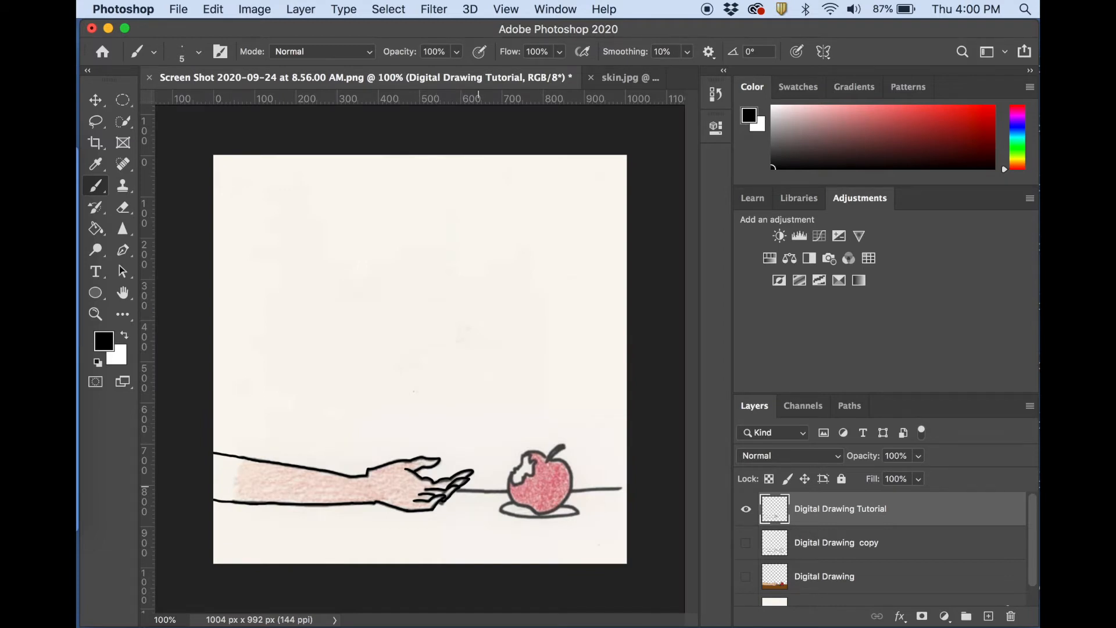
key(super+plus)
key(super+plus)
scroll(517, 492, down, 10)
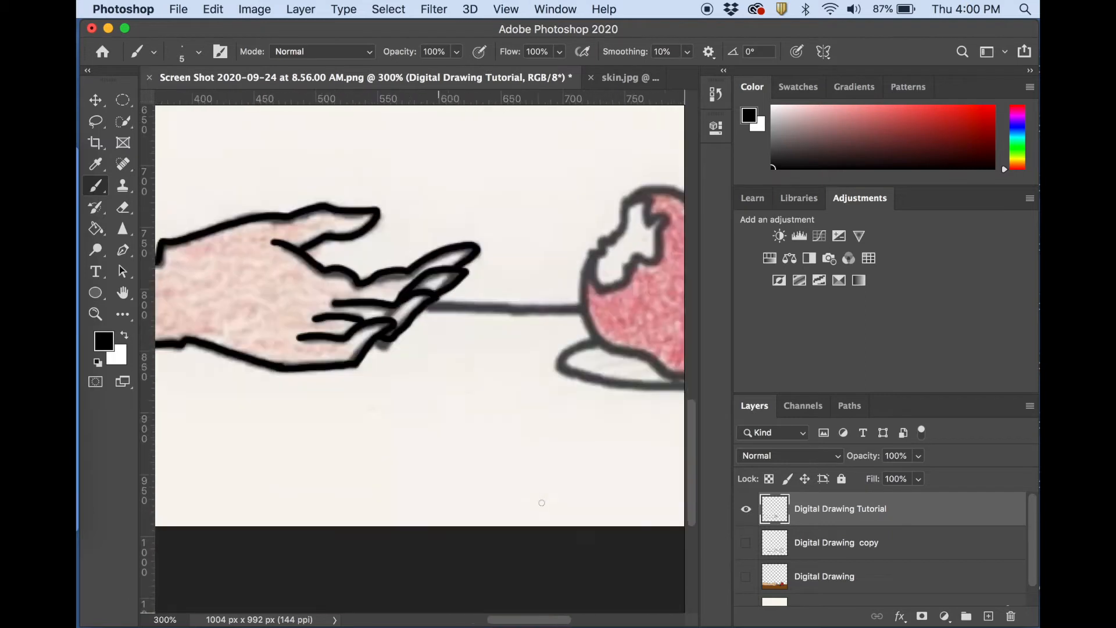
mouse_move(417, 282)
mouse_down()
mouse_move(556, 278)
mouse_move(571, 303)
mouse_up()
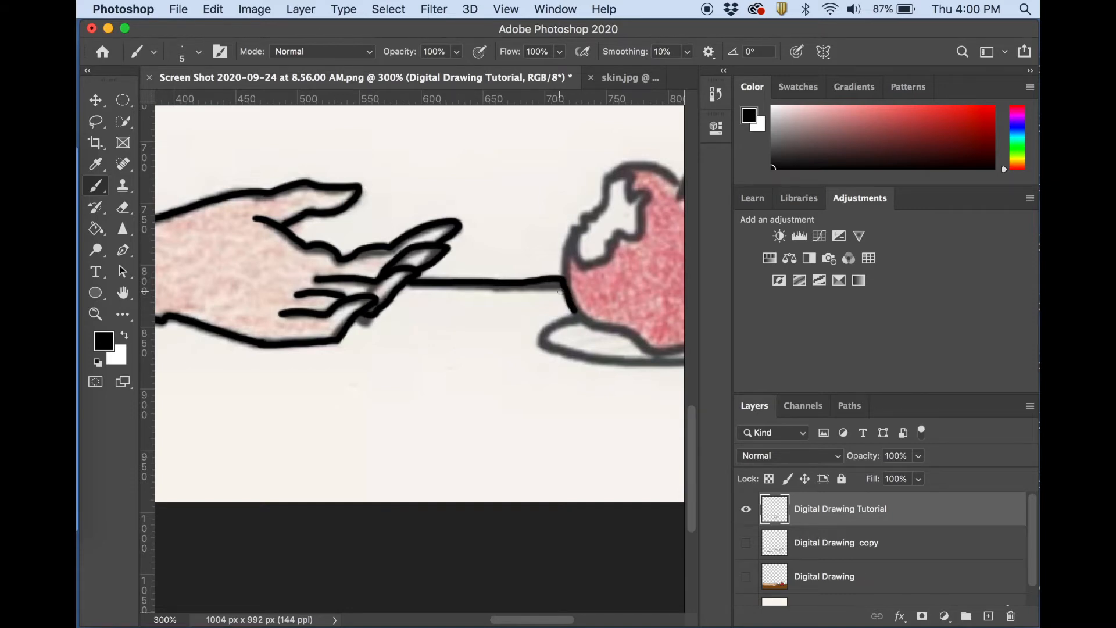
Hide the Digital Drawing Tutorial and Original layers and show the Digital Drawing copy layer.
click(747, 509)
click(745, 542)
key(super+minus)
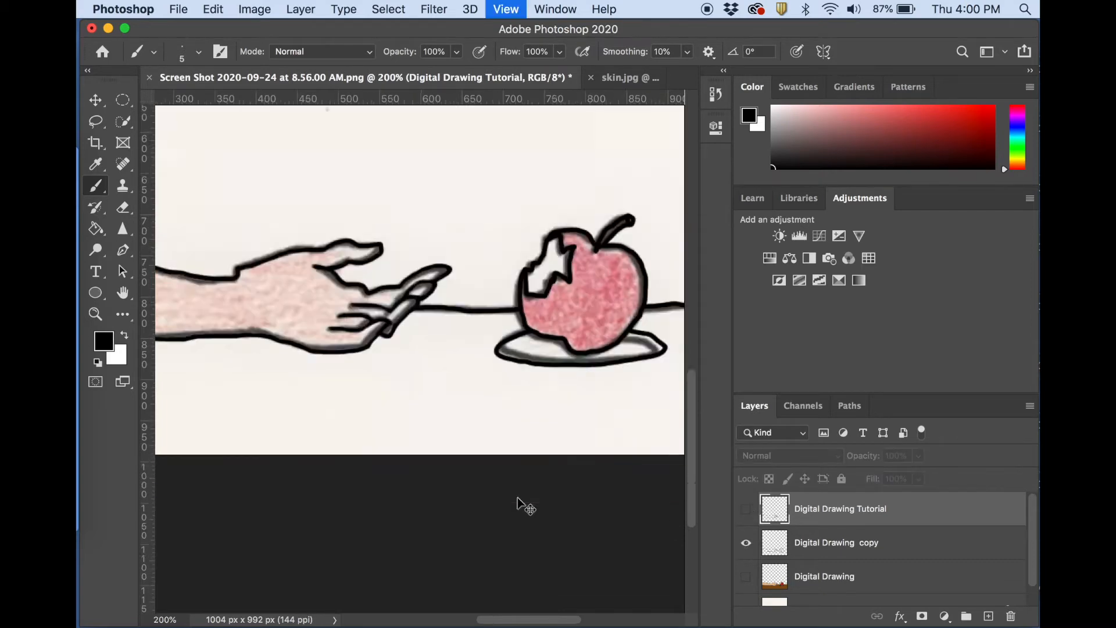
key(super+minus)
key(super+minus)
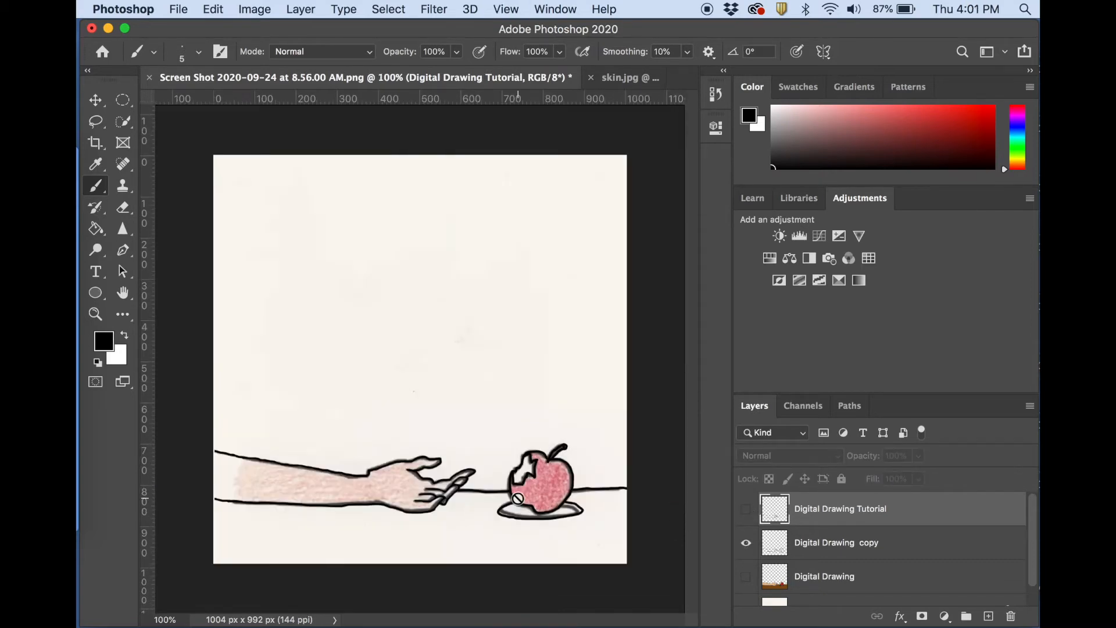
scroll(910, 562, down, 2)
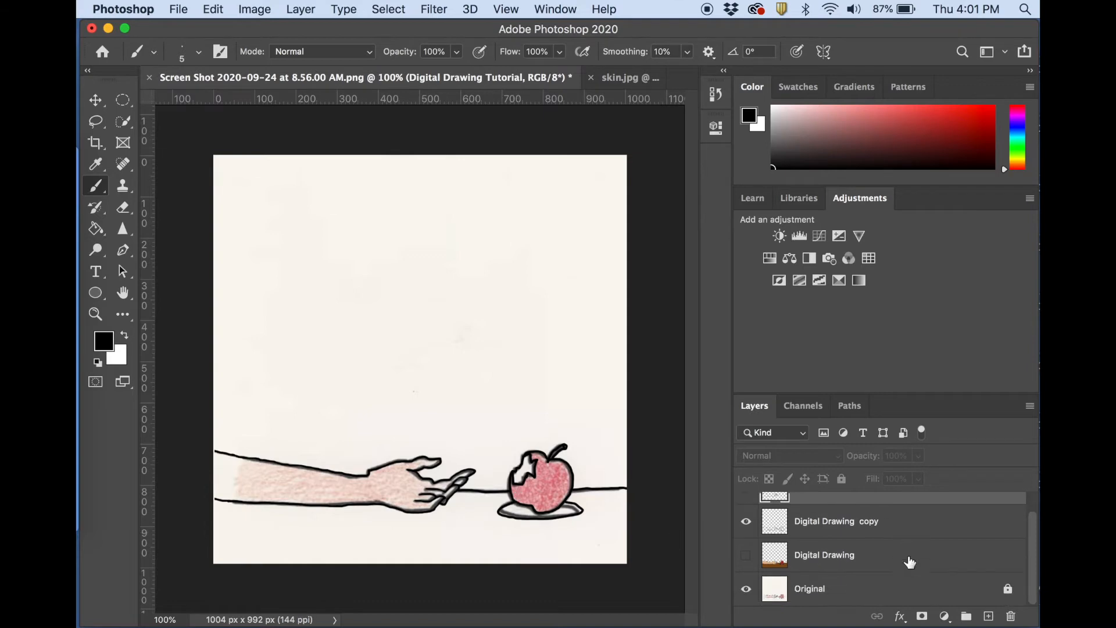
click(747, 590)
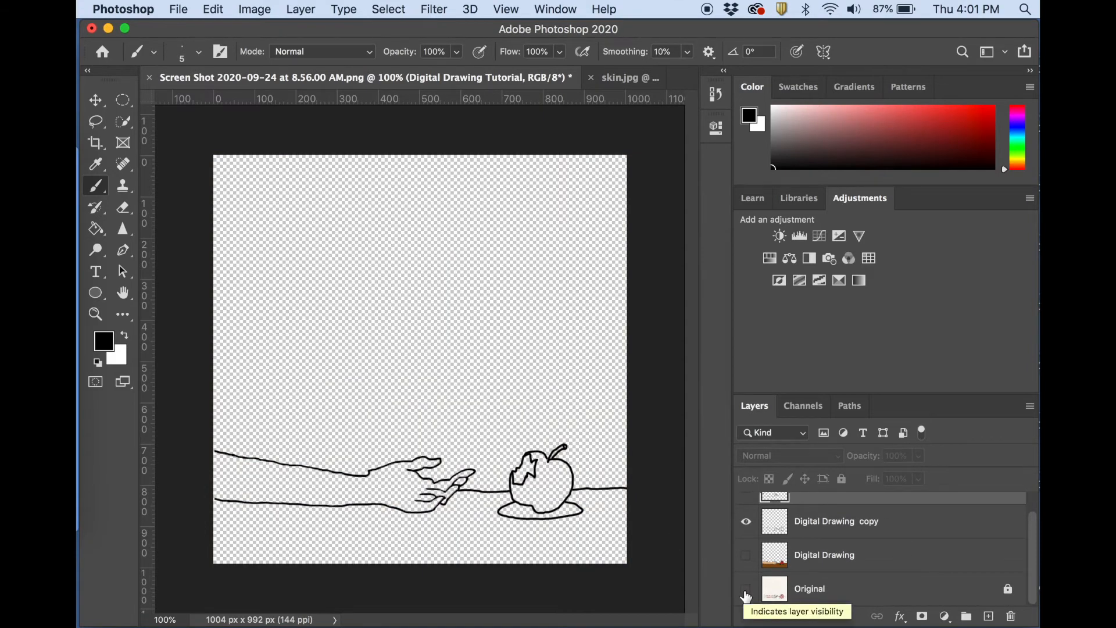
Examine the completed line art of the hand, apple, plate and table line up close against transparency.
key(super+plus)
key(super+plus)
key(super+plus)
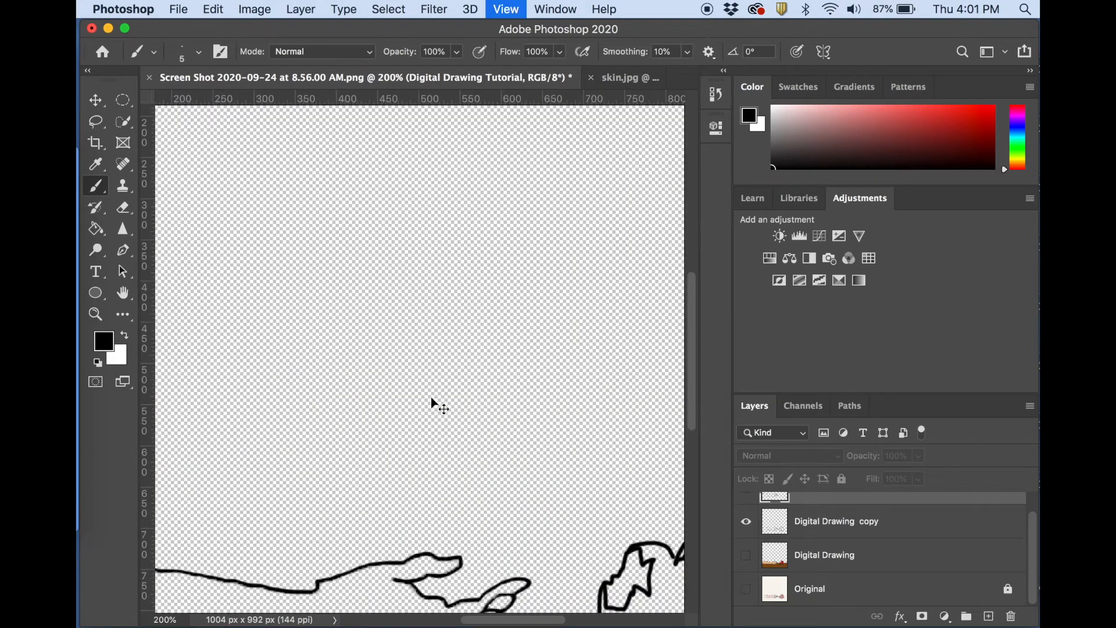
scroll(431, 398, down, 10)
scroll(431, 398, right, 8)
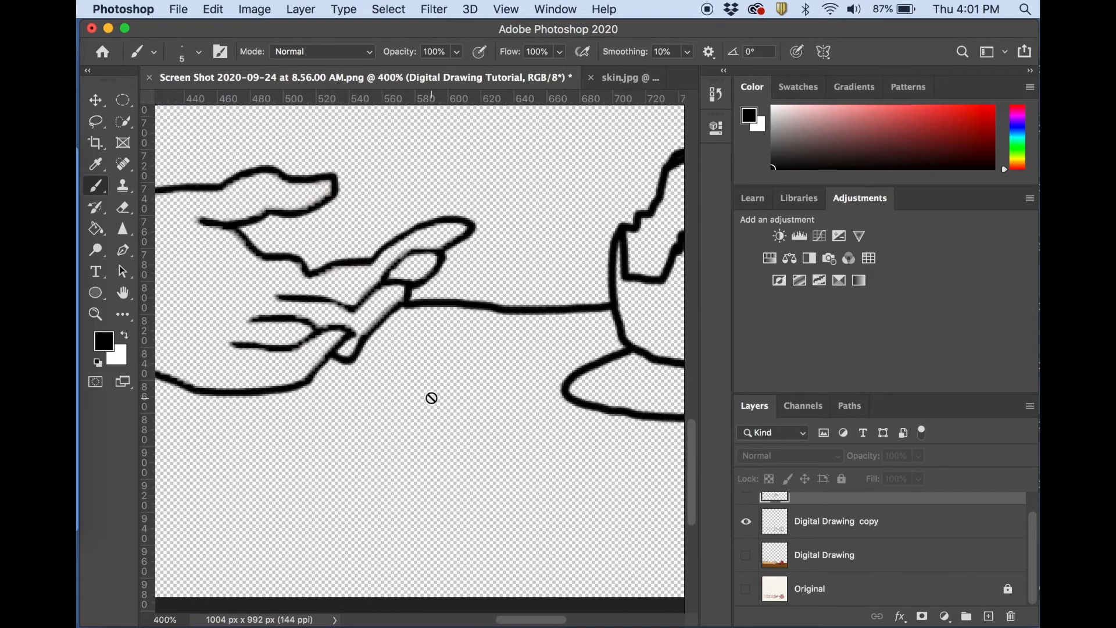
scroll(431, 397, left, 10)
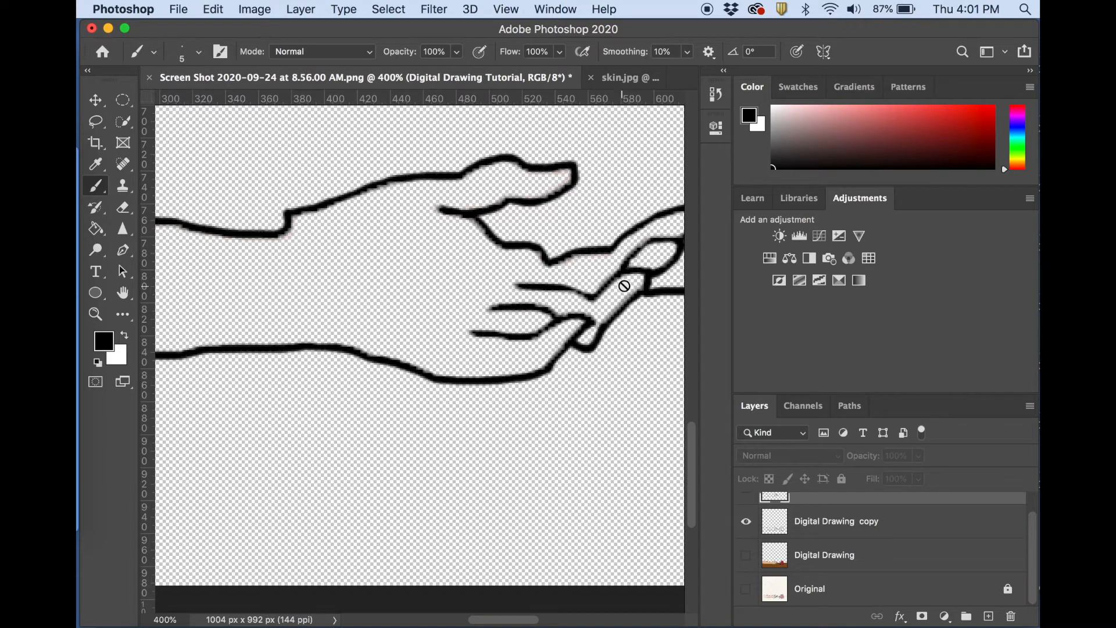
scroll(612, 486, down, 2)
scroll(612, 486, right, 12)
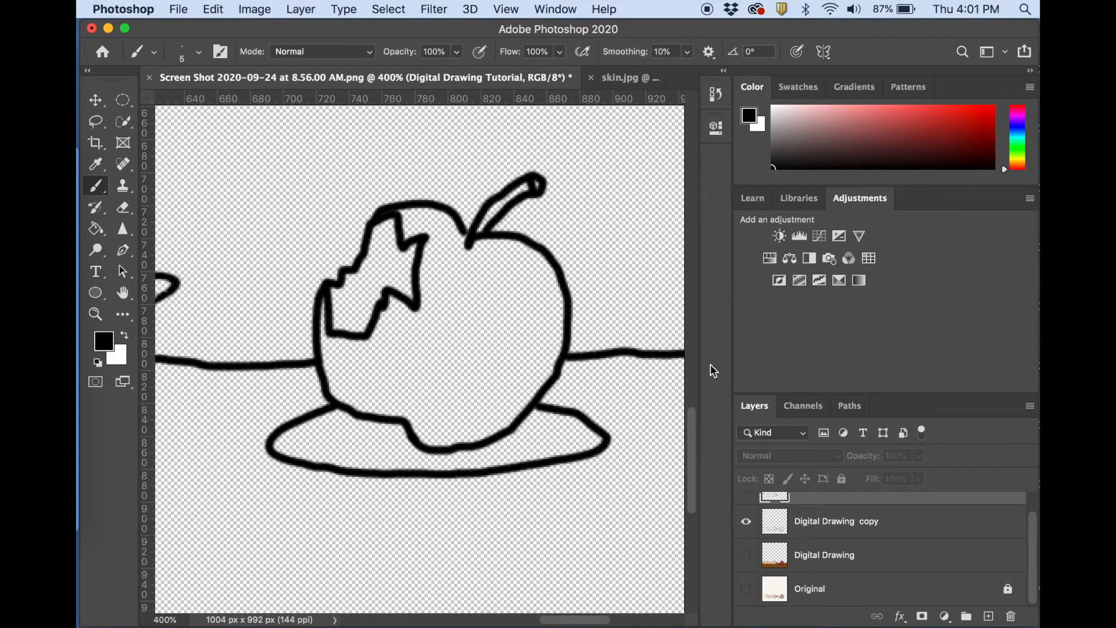
scroll(646, 365, right, 10)
scroll(646, 365, down, 1)
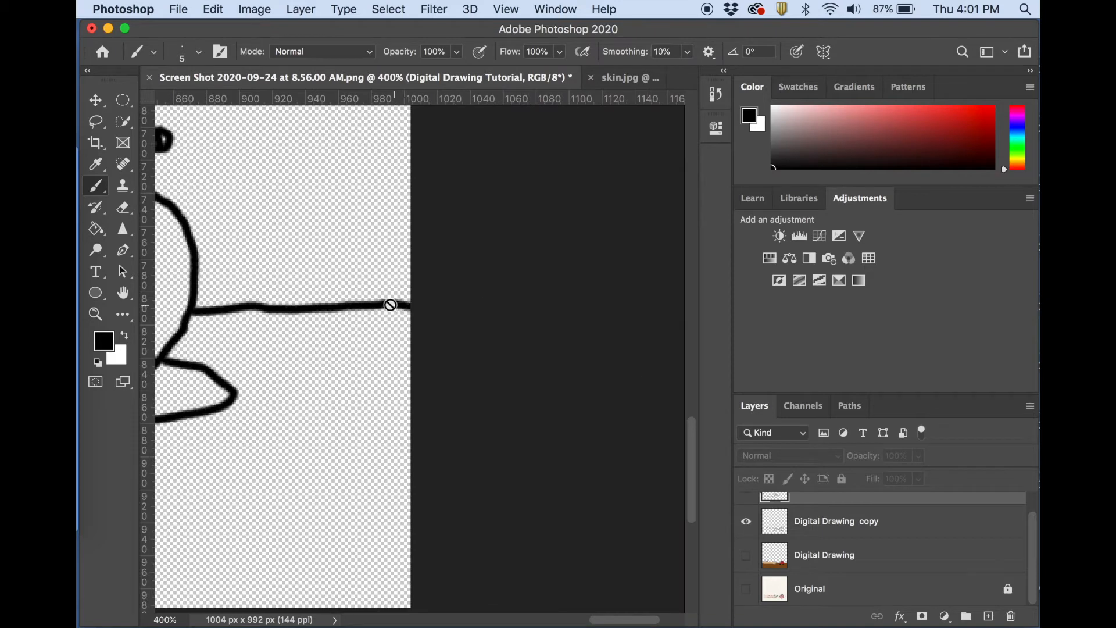
scroll(290, 428, left, 7)
scroll(291, 430, down, 3)
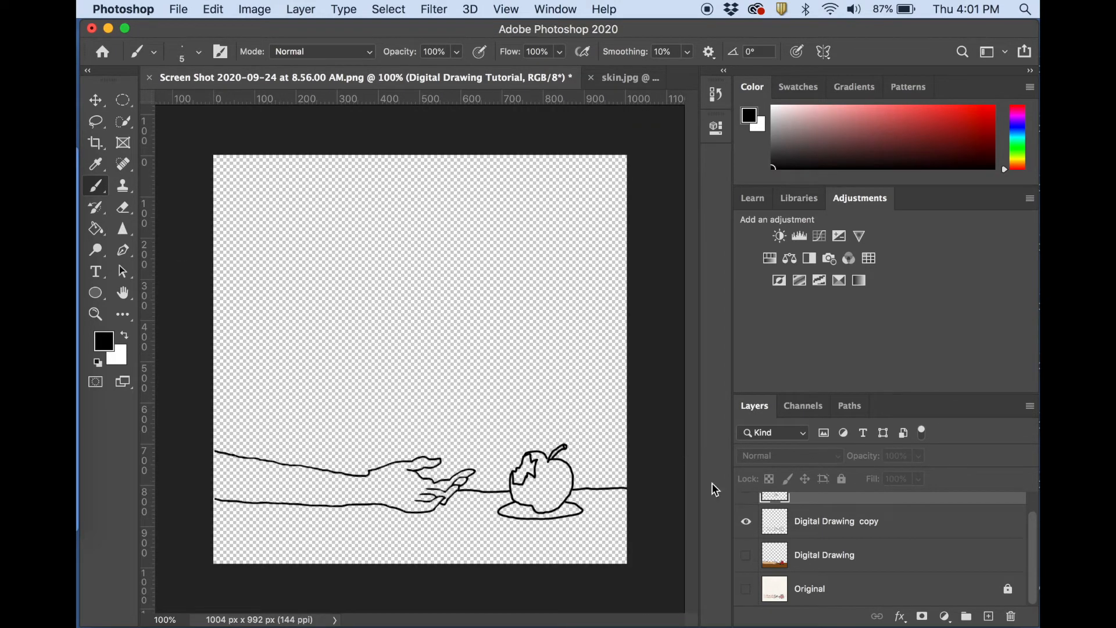
Add a new layer and name it White background.
click(989, 616)
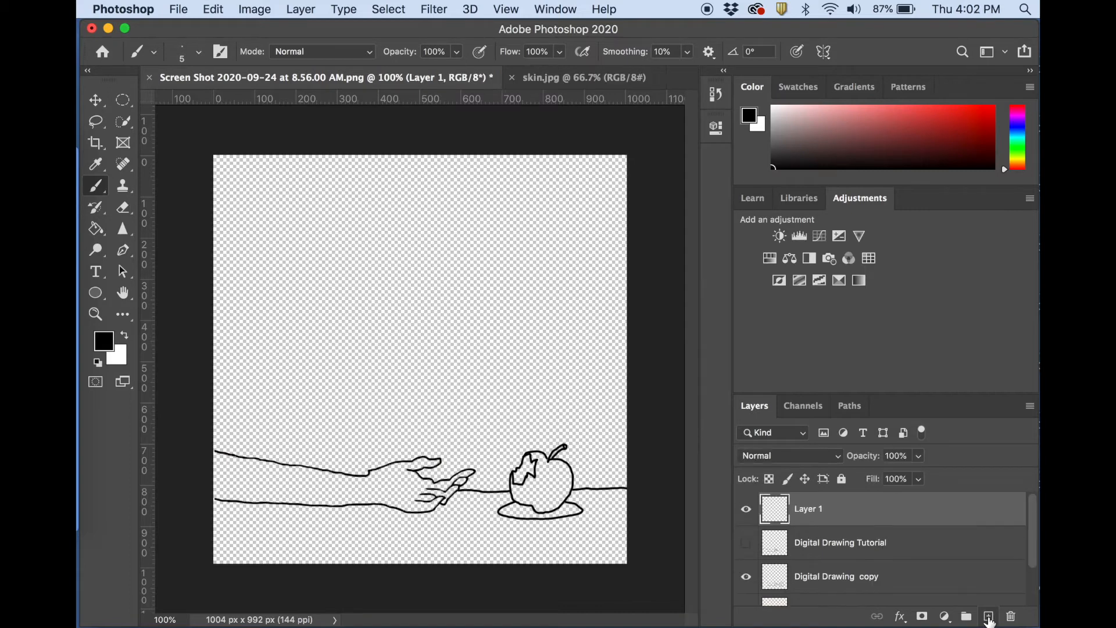
double_click(809, 509)
text(White background)
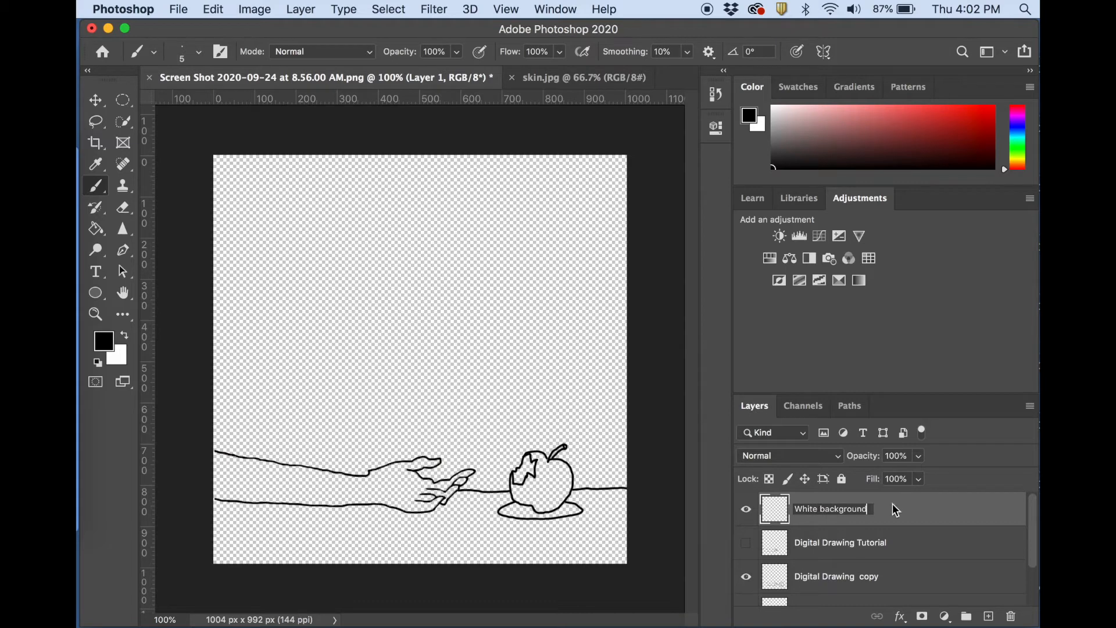
key(Return)
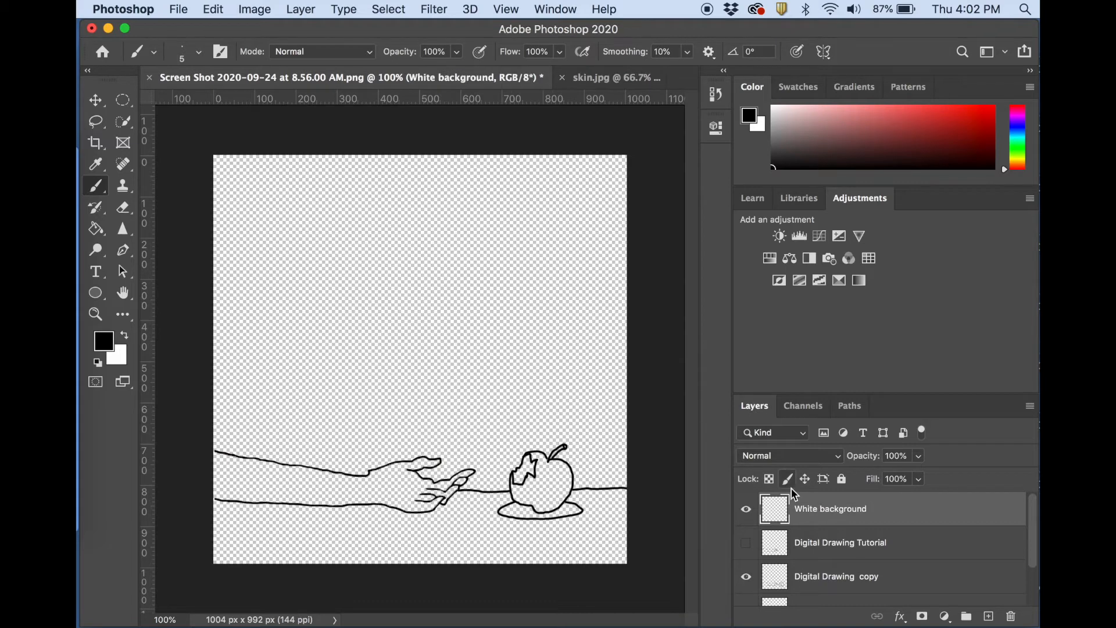
Make white the foreground color and fill the White background layer with the Paint Bucket tool.
click(126, 336)
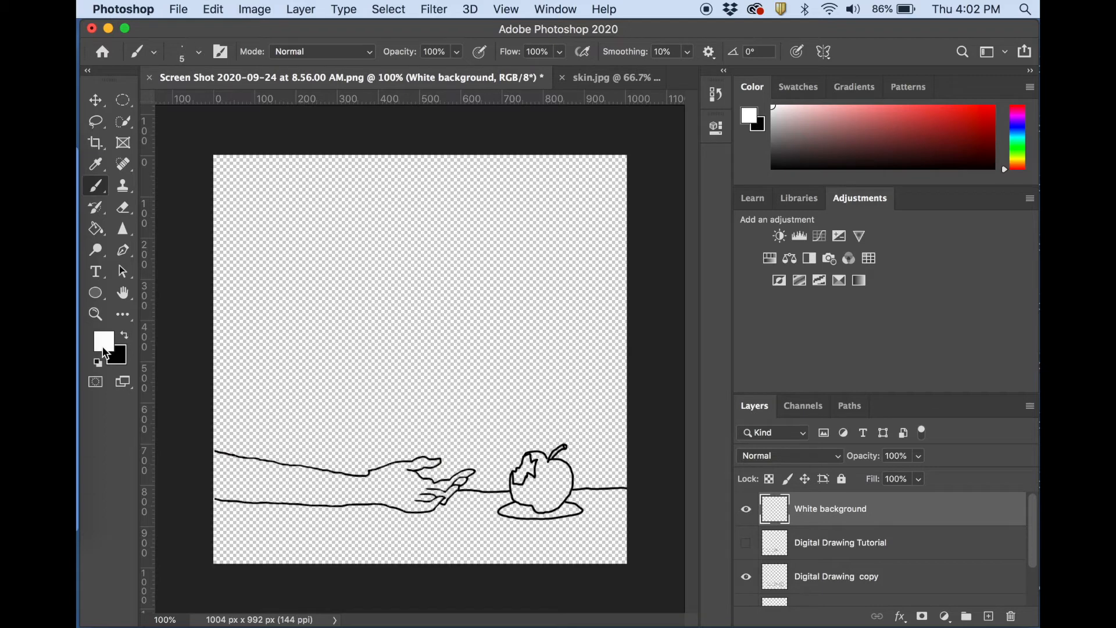
click(100, 234)
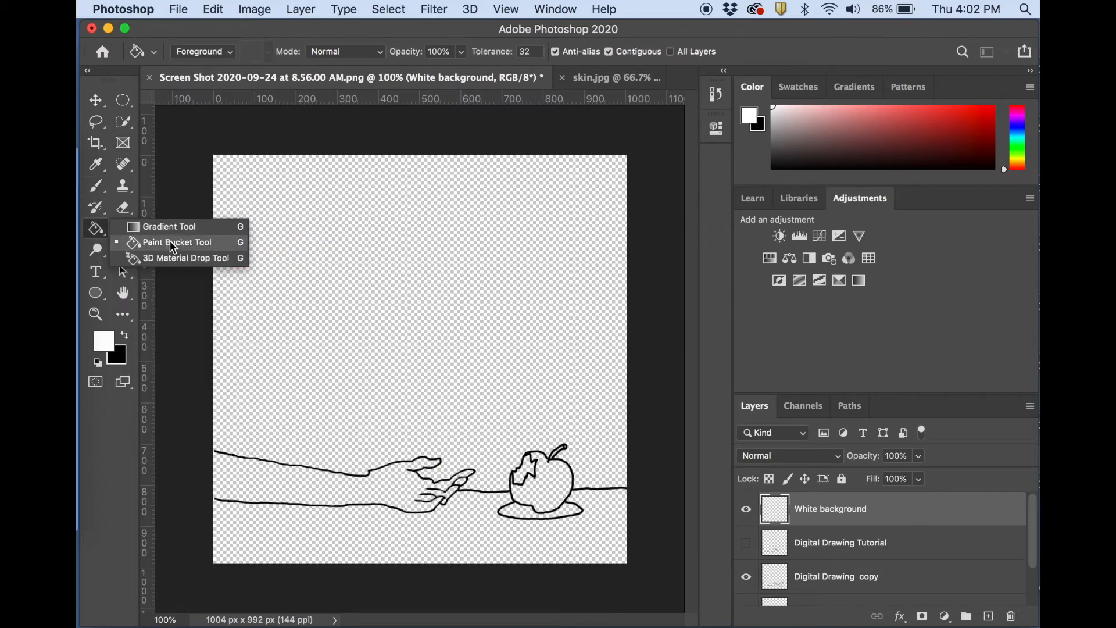
click(120, 242)
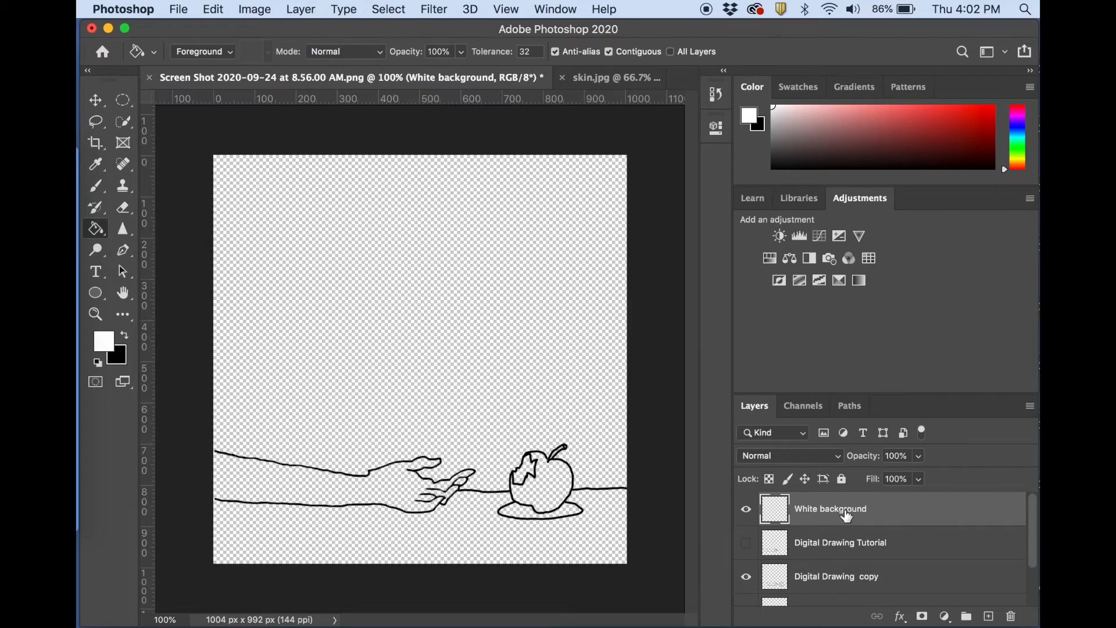
click(457, 325)
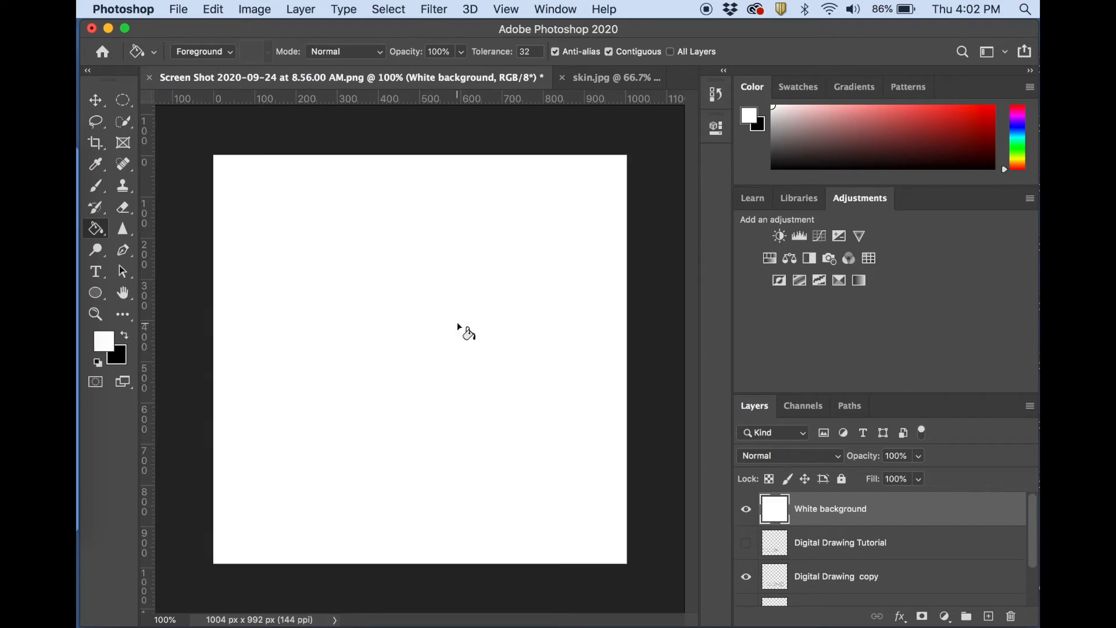
Move the White background layer directly beneath the Digital Drawing copy layer and keep the Digital Drawing Tutorial layer hidden.
mouse_move(863, 507)
mouse_down()
mouse_move(849, 510)
mouse_move(847, 550)
mouse_up()
click(746, 509)
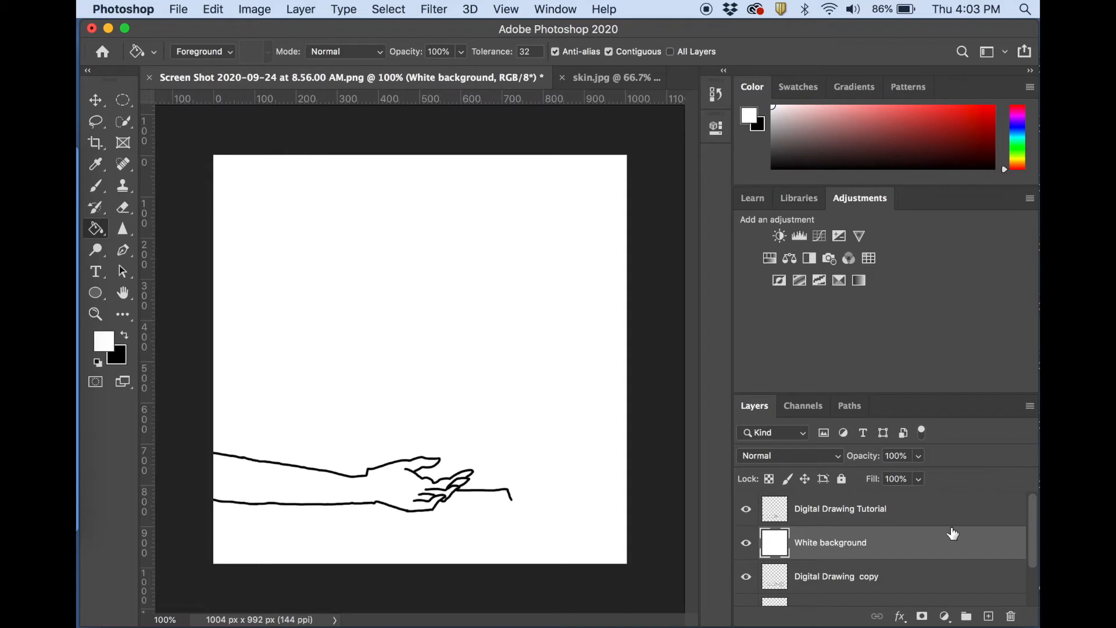
drag(836, 548, 837, 588)
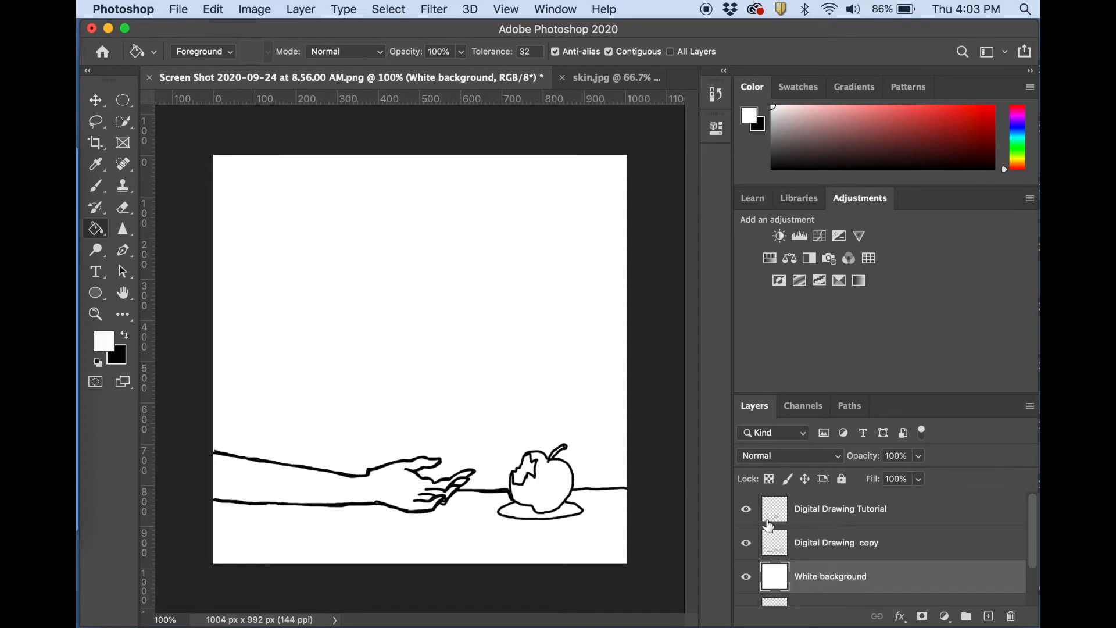
click(746, 510)
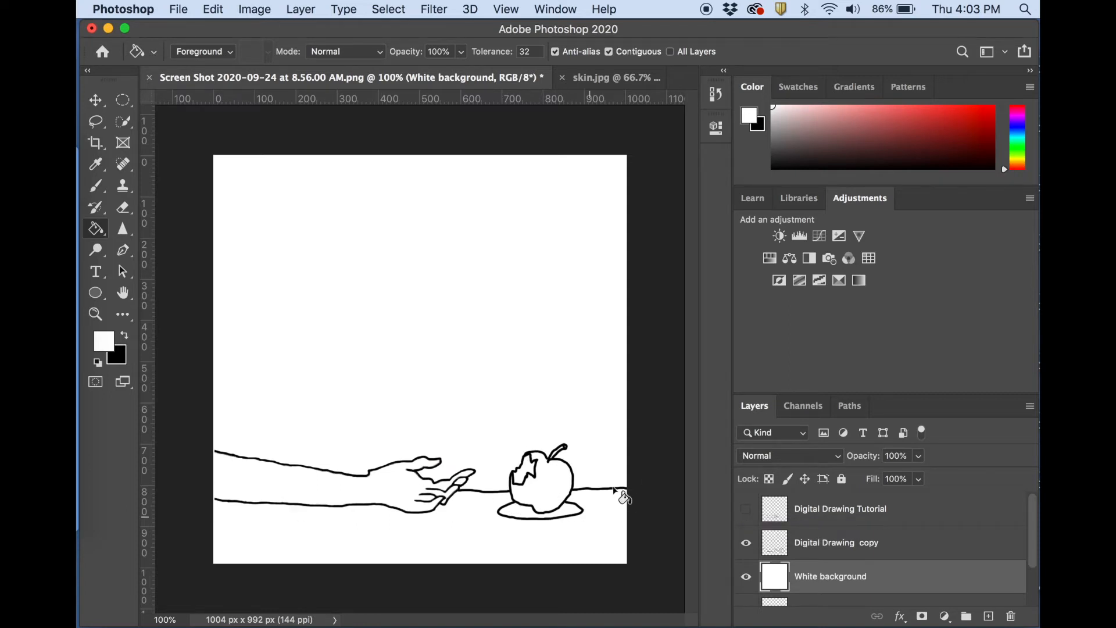
On the Digital Drawing copy layer, extend both arm outlines to the canvas edge with a black brush.
key(super+equal)
key(super+equal)
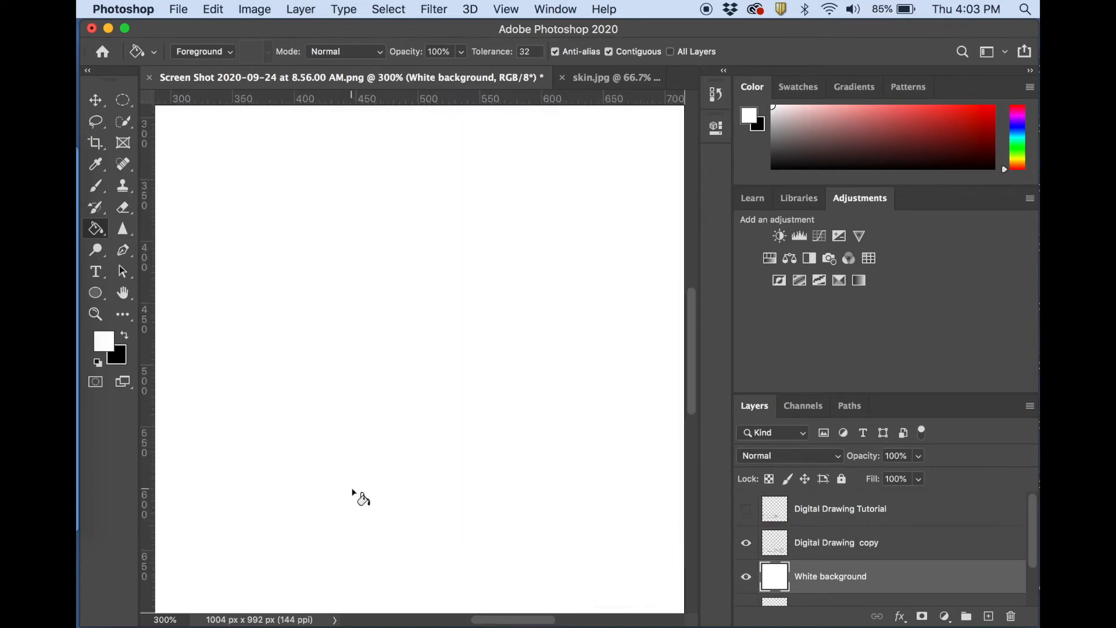
scroll(355, 493, down, 6)
scroll(355, 493, left, 12)
scroll(528, 229, right, 4)
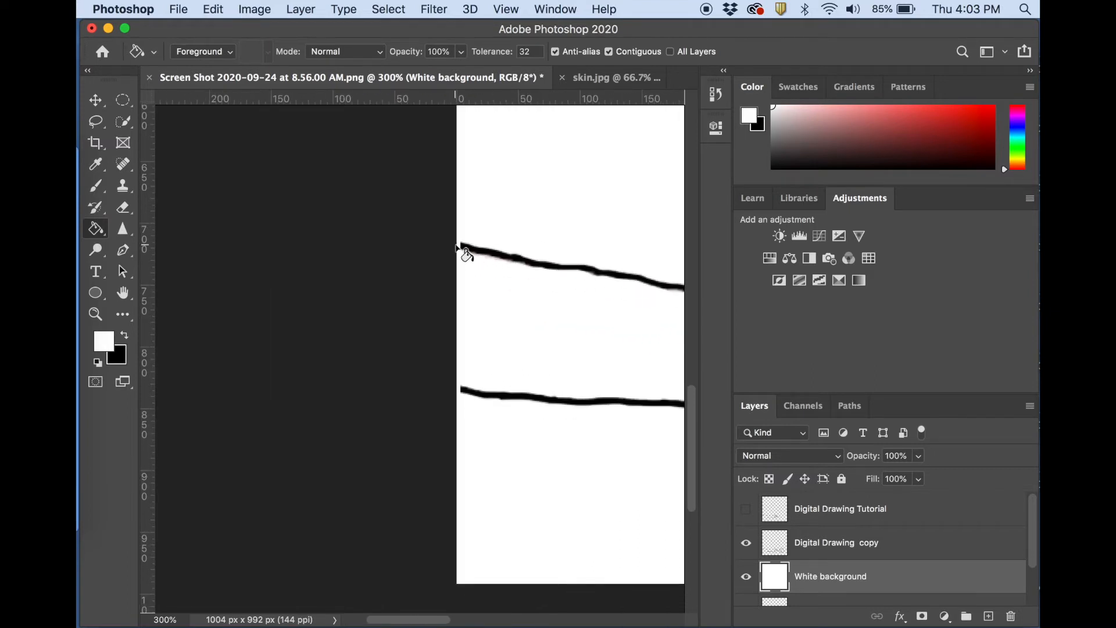
click(97, 186)
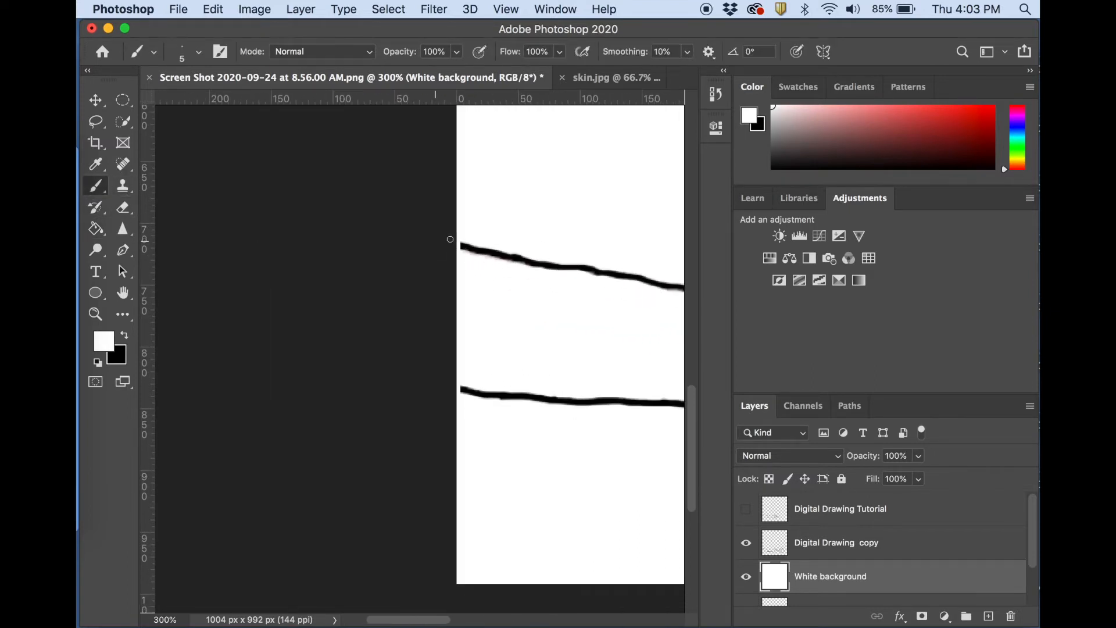
click(822, 544)
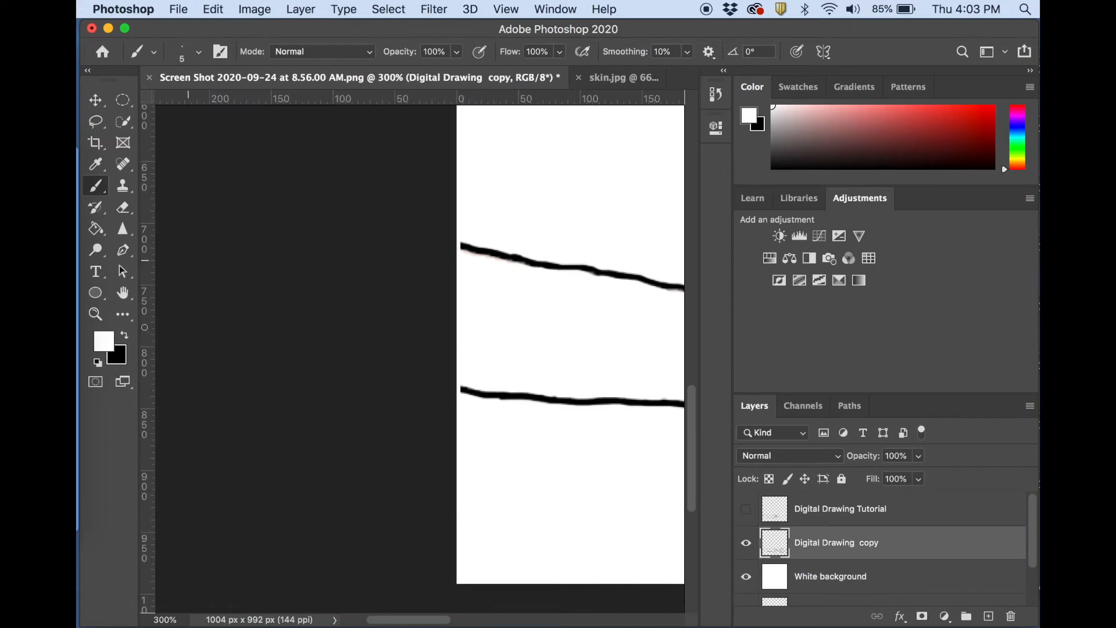
click(125, 335)
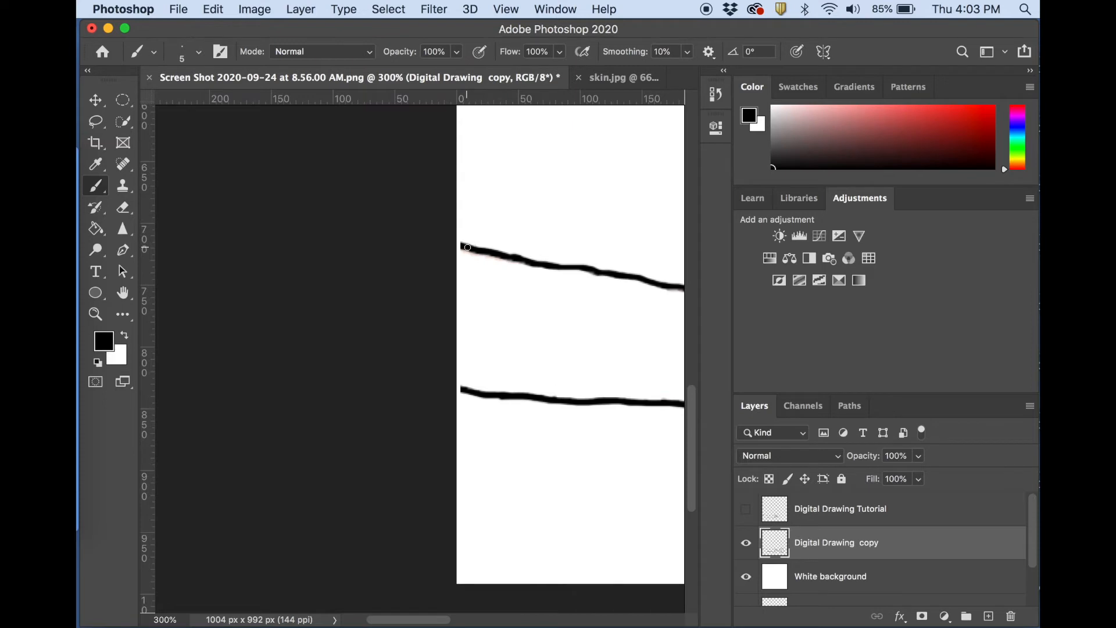
drag(482, 396, 455, 388)
key(super+1)
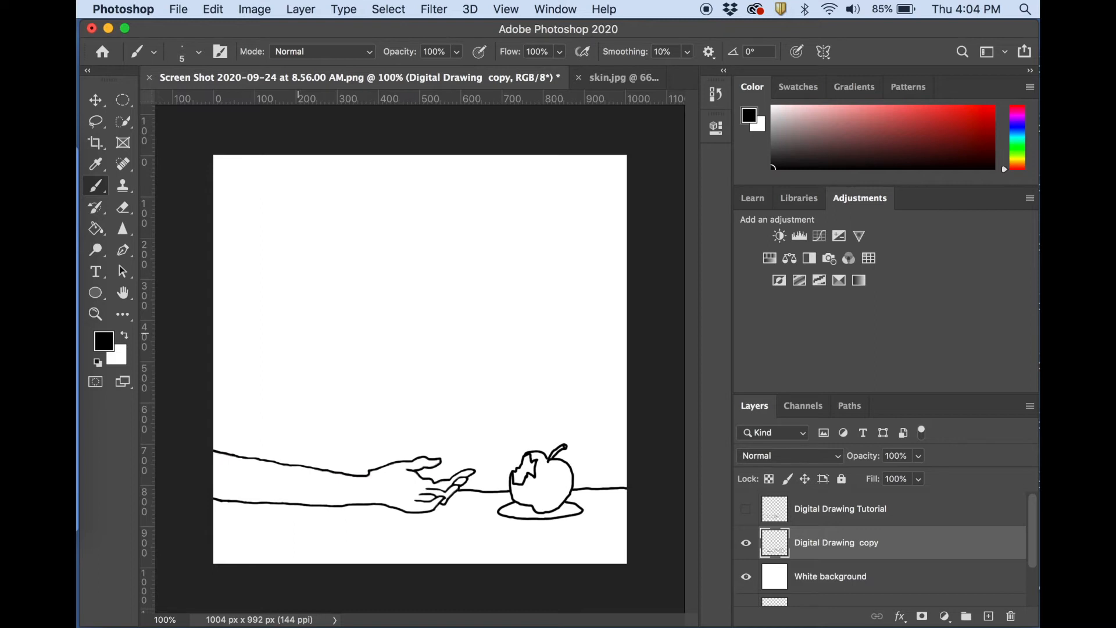
Set the foreground color's hue to 40° in the Color Picker.
click(103, 341)
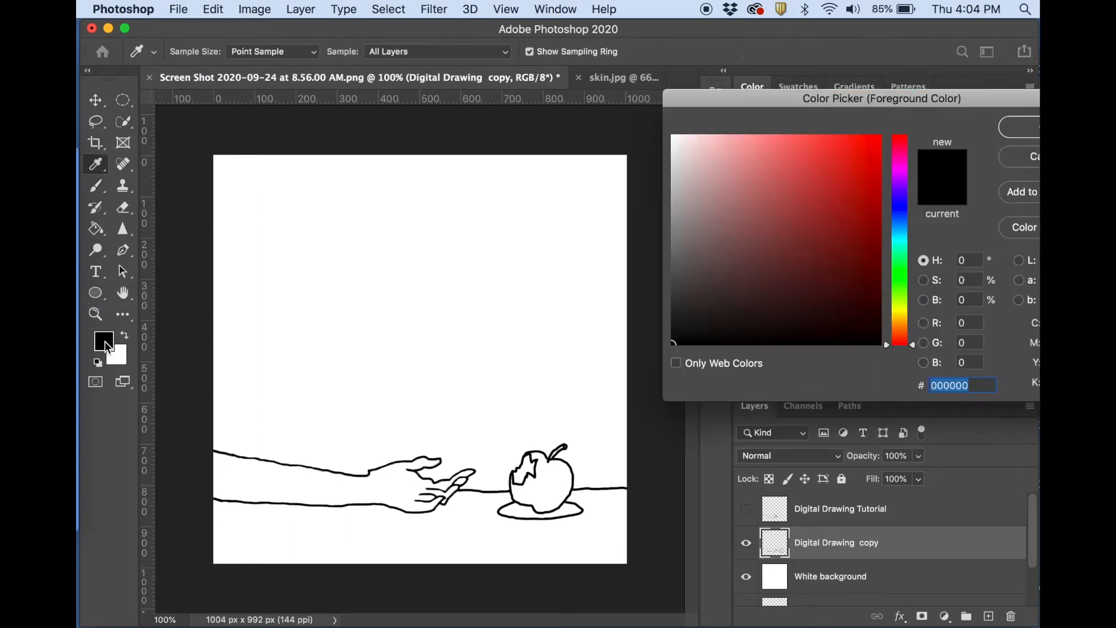
click(893, 329)
drag(895, 333, 898, 321)
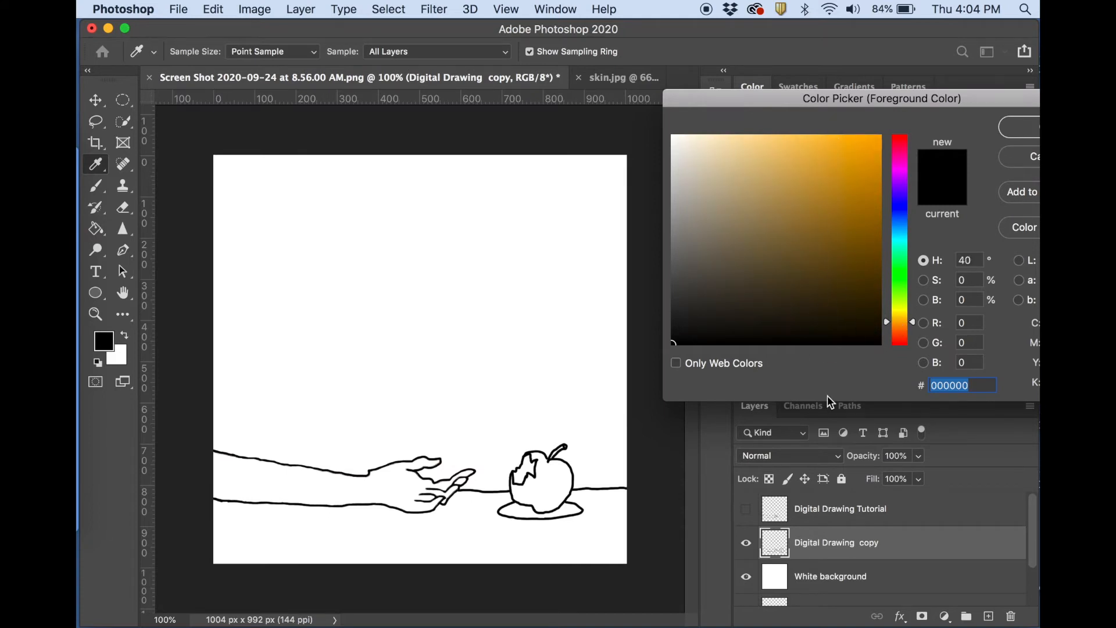
drag(829, 106, 810, 103)
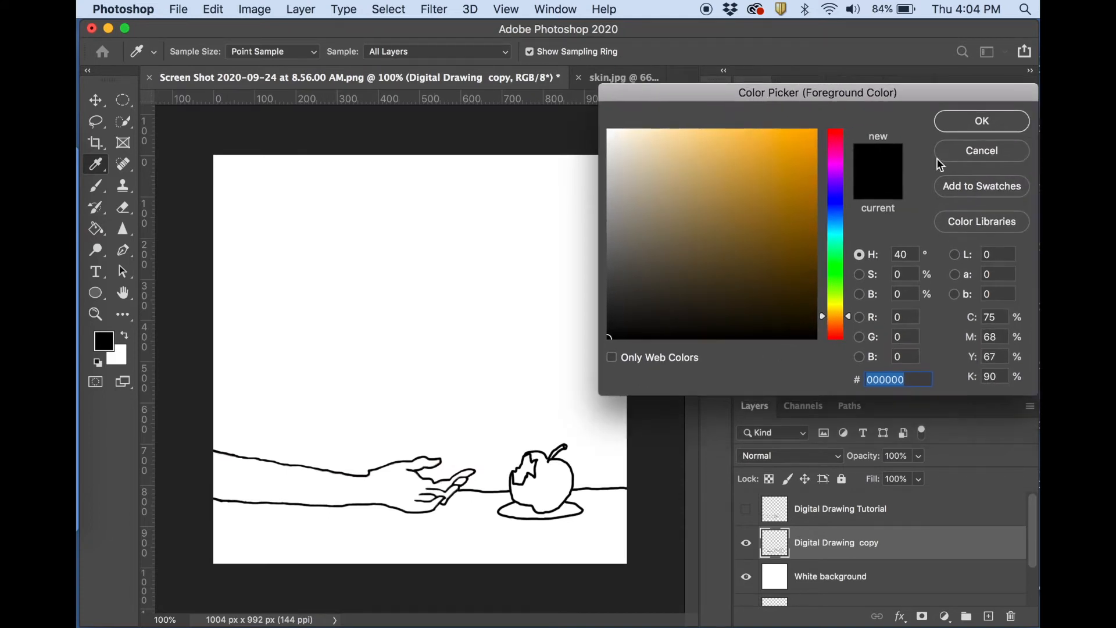
click(984, 117)
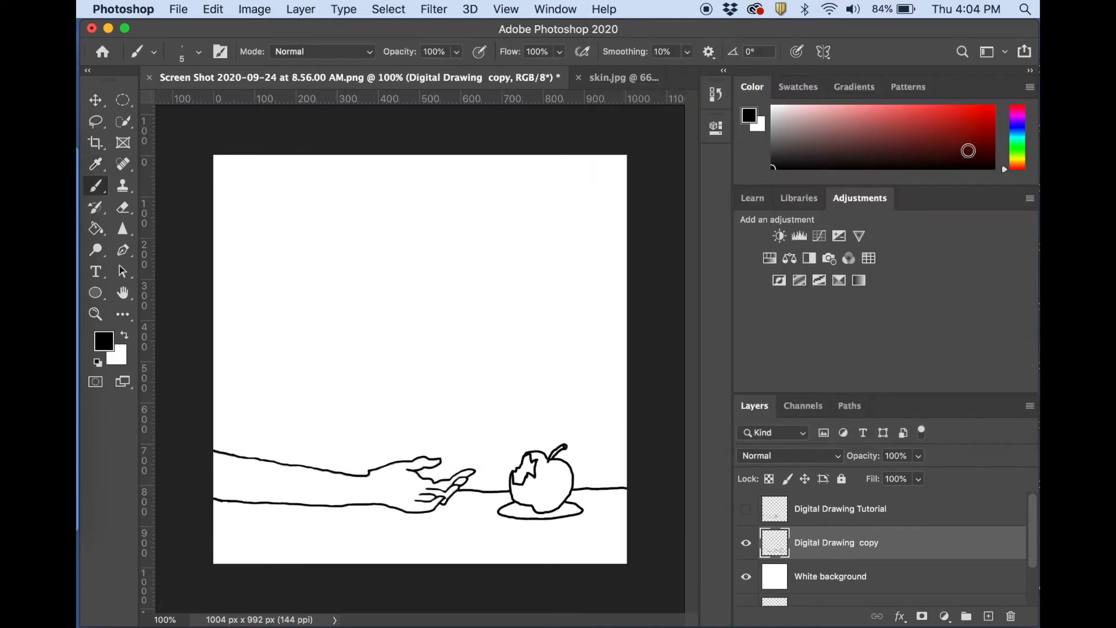
Switch to skin.jpg and sample skin tones across the face with the Eyedropper, ending with a warm tone from the cheek.
click(622, 77)
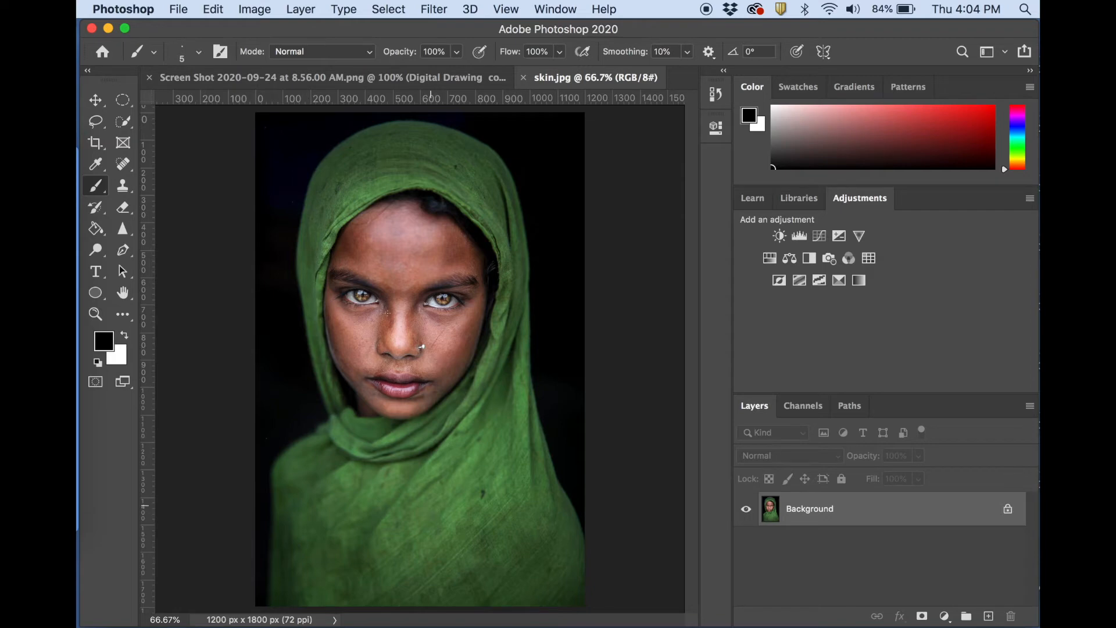
click(94, 166)
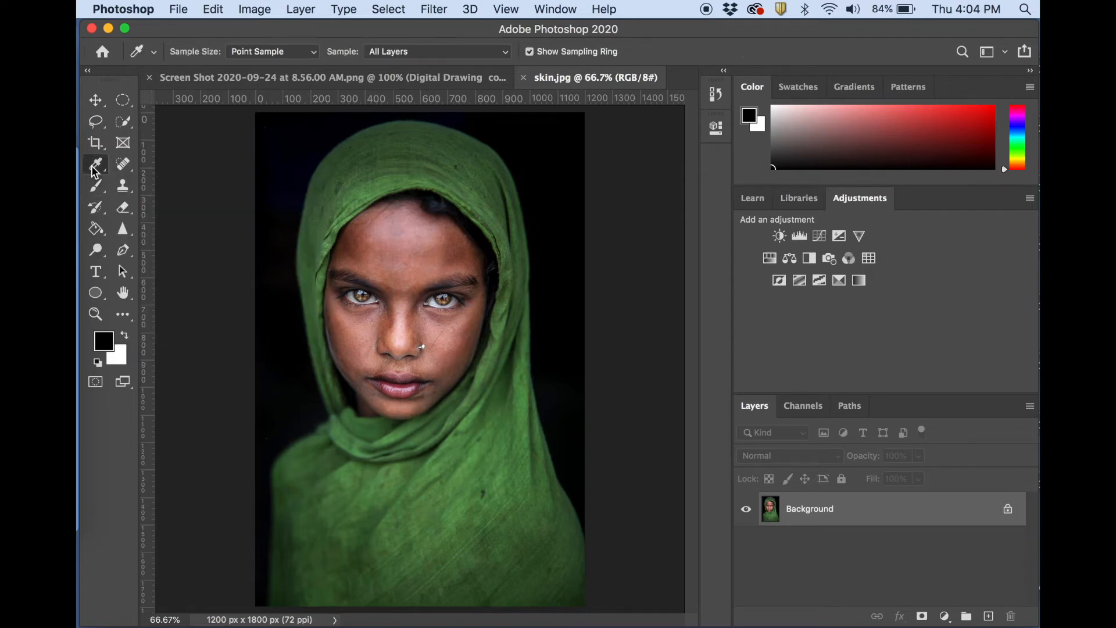
click(456, 249)
click(434, 241)
click(408, 223)
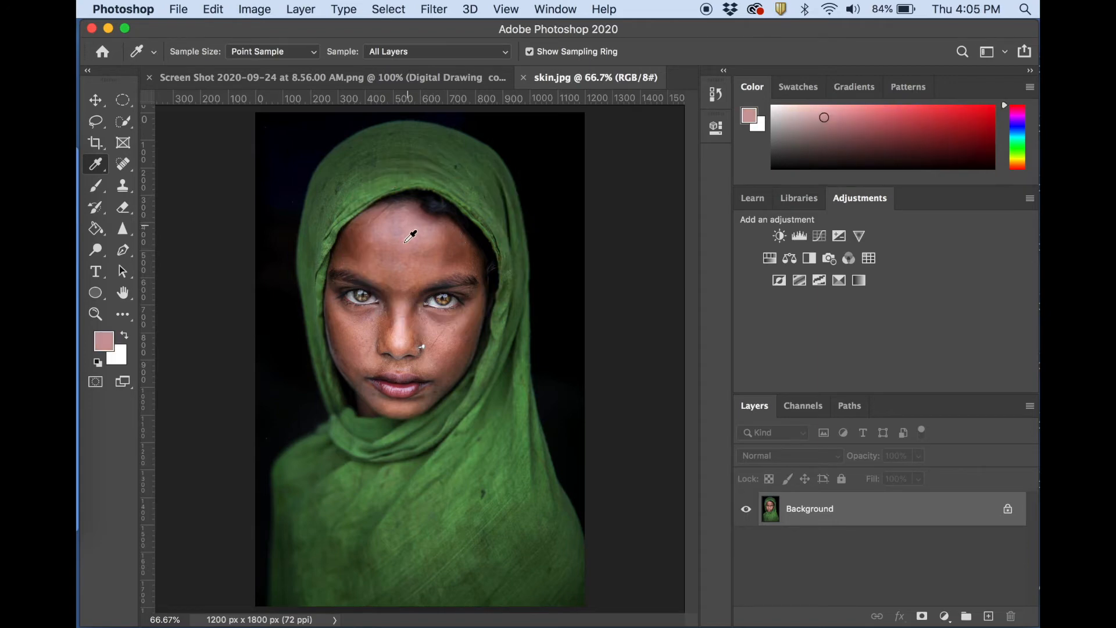
click(404, 244)
click(406, 269)
click(405, 283)
click(402, 323)
click(399, 343)
click(437, 338)
click(362, 325)
click(366, 340)
click(405, 402)
click(457, 370)
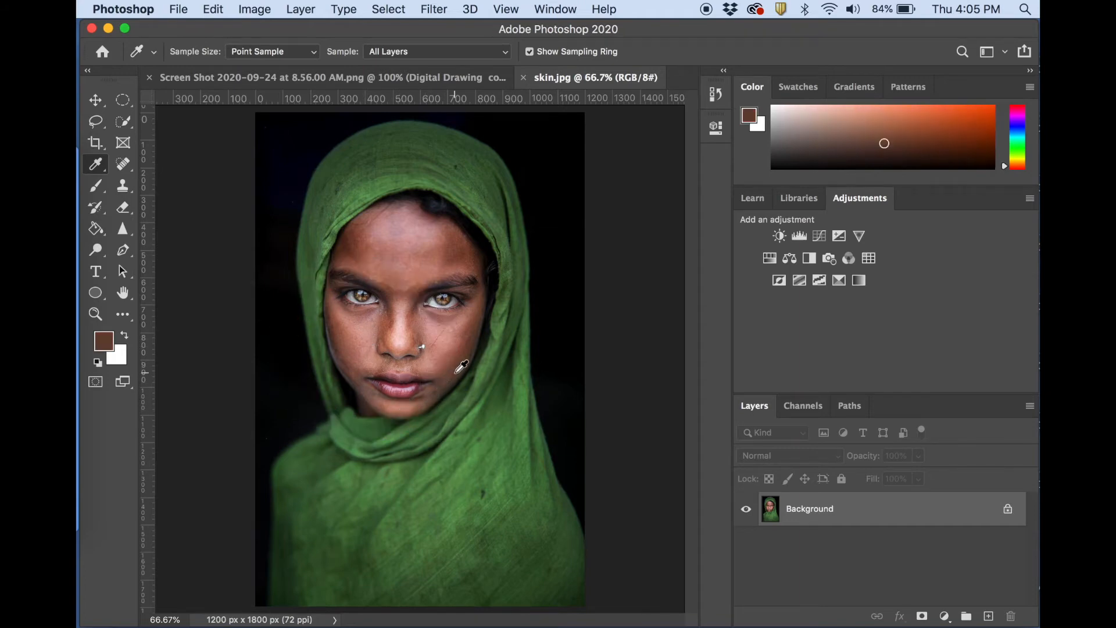
click(480, 309)
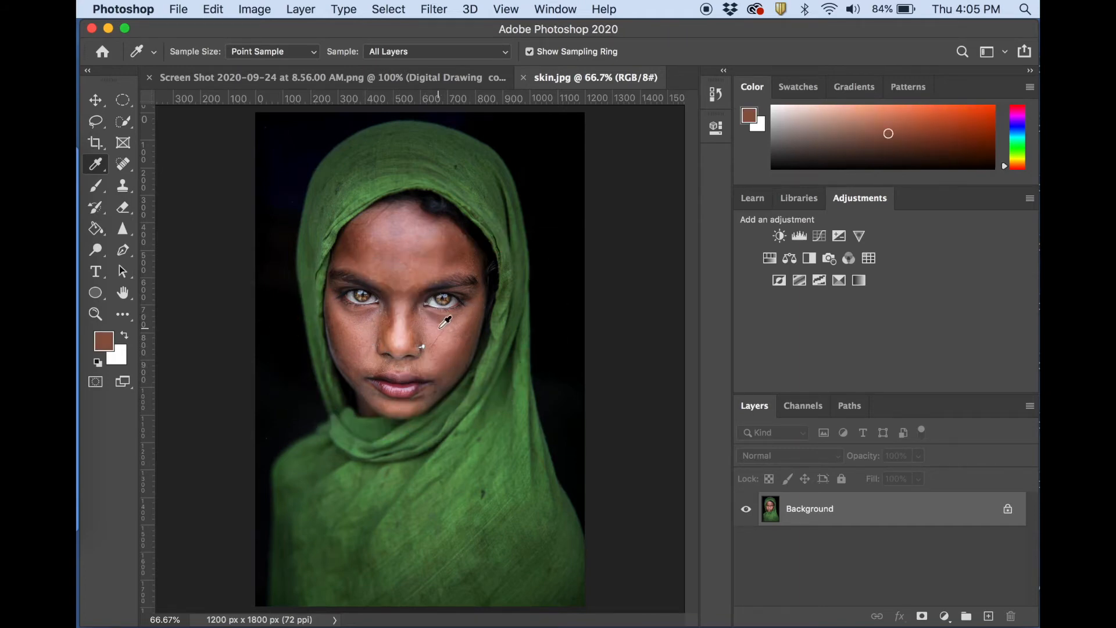
click(443, 321)
click(449, 240)
click(432, 262)
click(423, 253)
click(405, 257)
click(387, 256)
click(374, 320)
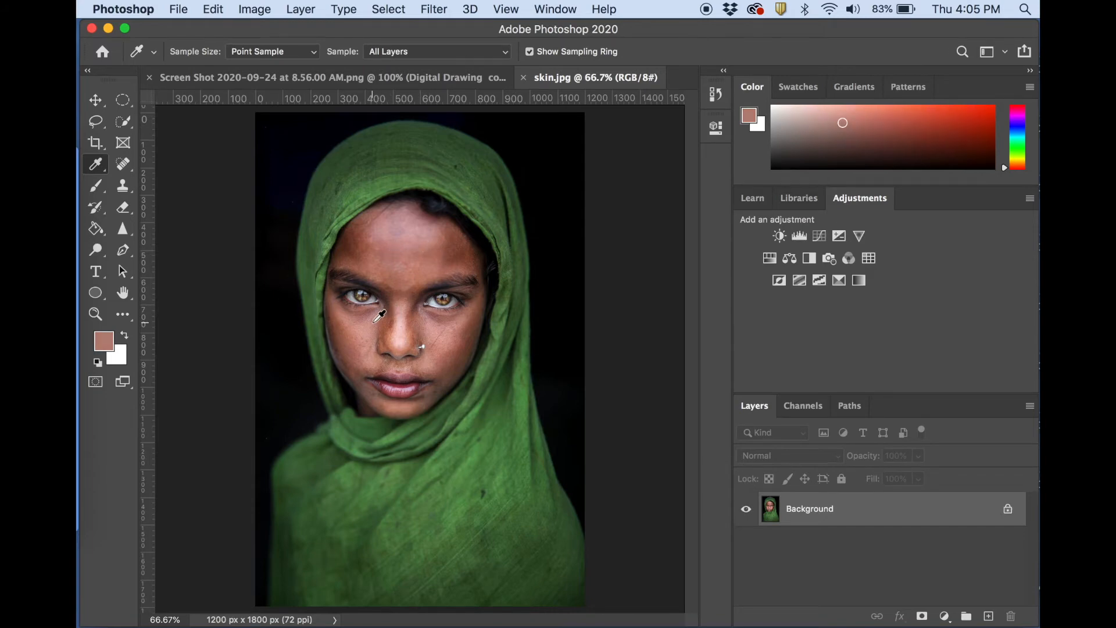
click(388, 338)
click(391, 344)
click(357, 343)
click(352, 340)
click(347, 325)
Adjust the sampled skin tone to a medium orange-brown and return to the hand-and-apple drawing document.
drag(1007, 171, 1007, 168)
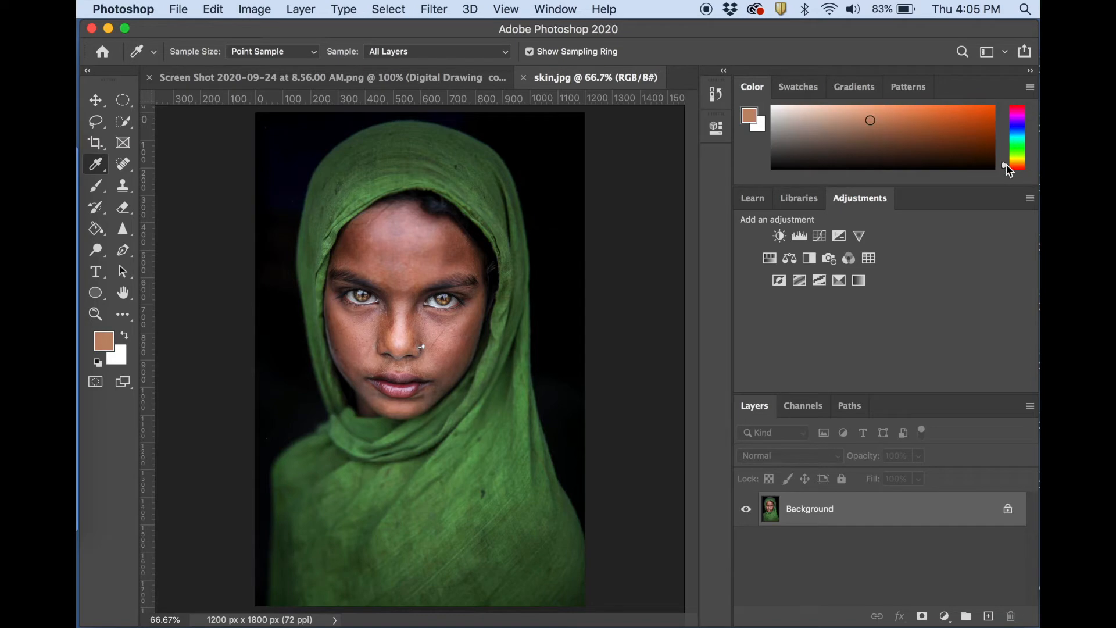
drag(868, 115, 865, 126)
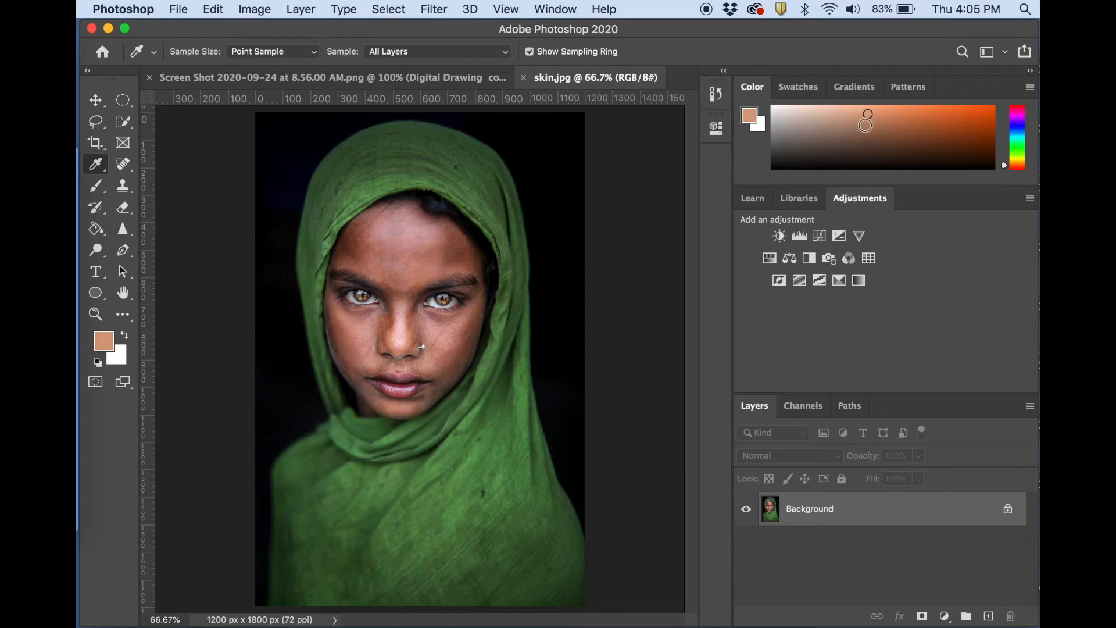
click(414, 78)
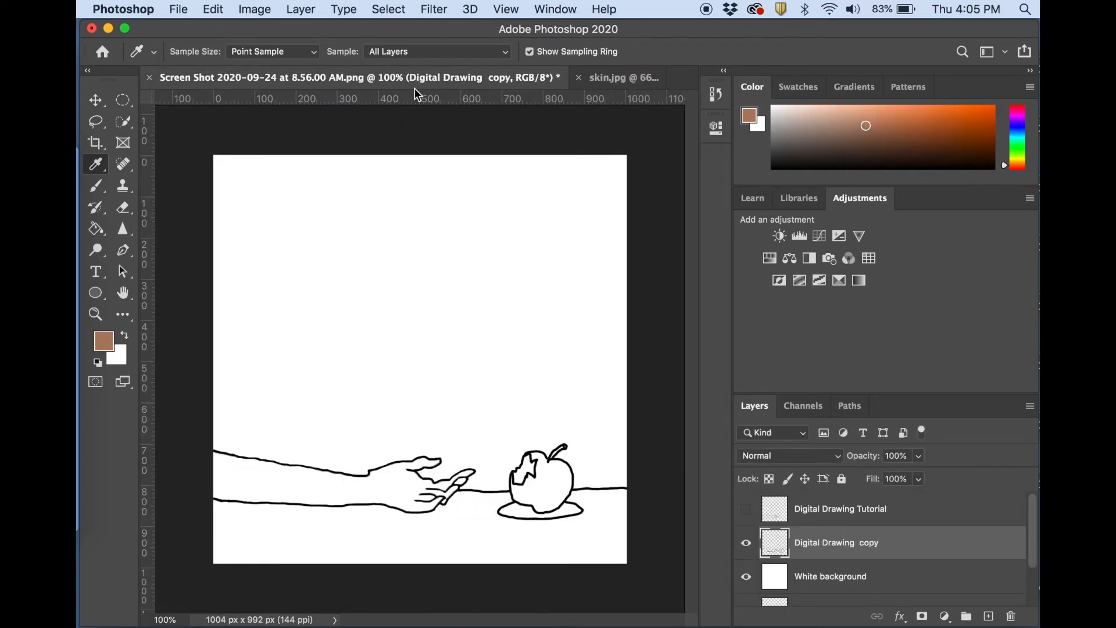
Duplicate the Digital Drawing copy layer, keeping the suggested name.
scroll(898, 535, down, 1)
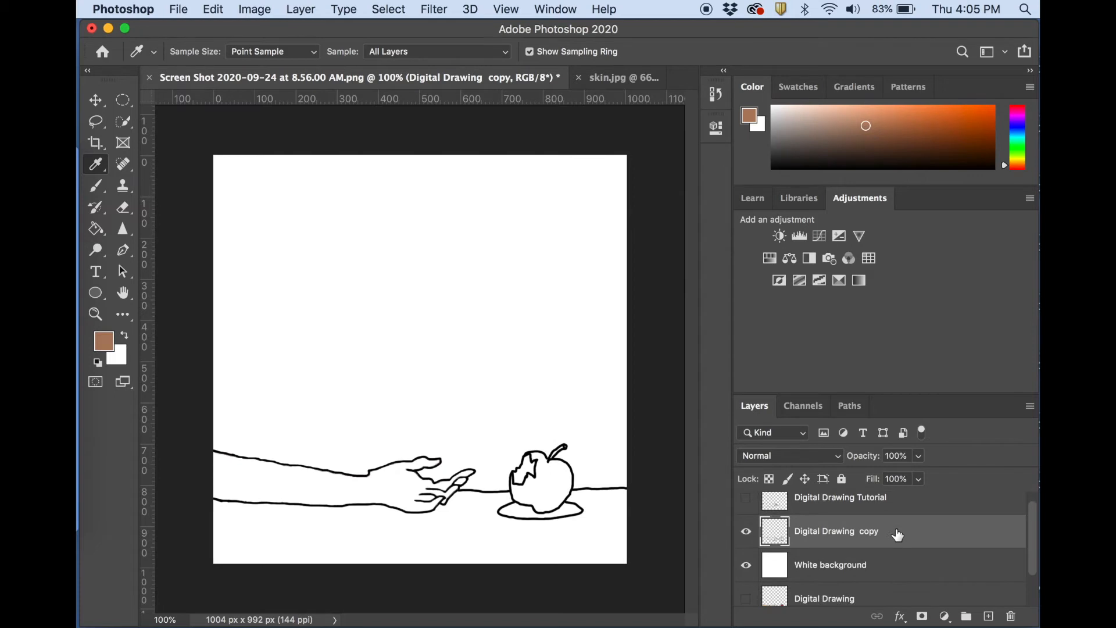
scroll(837, 531, down, 2)
scroll(847, 535, up, 3)
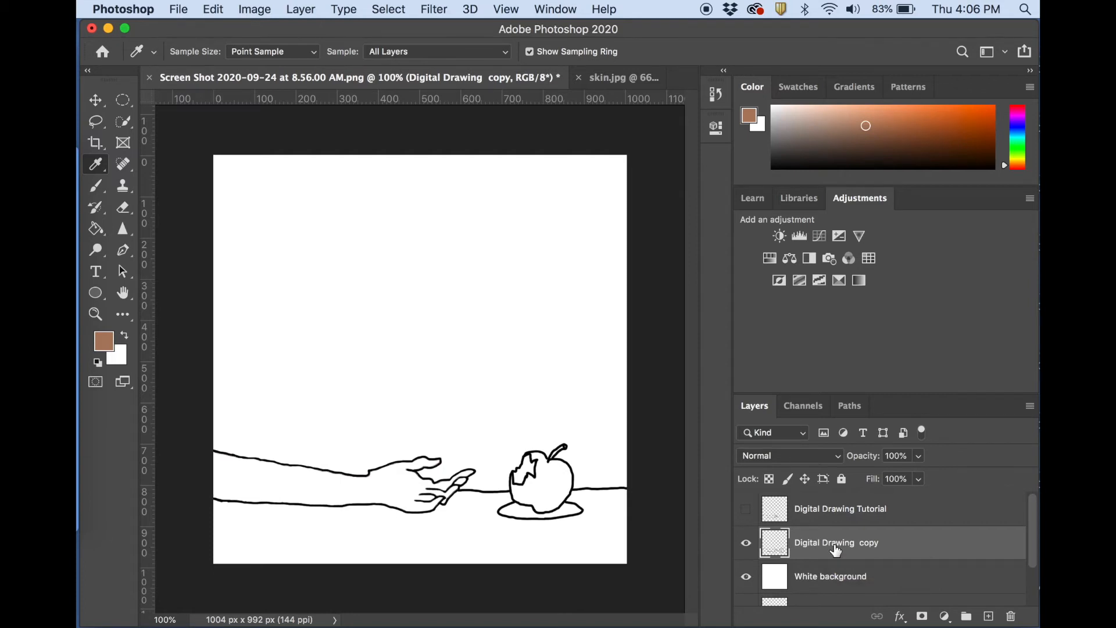
right_click(835, 550)
click(881, 619)
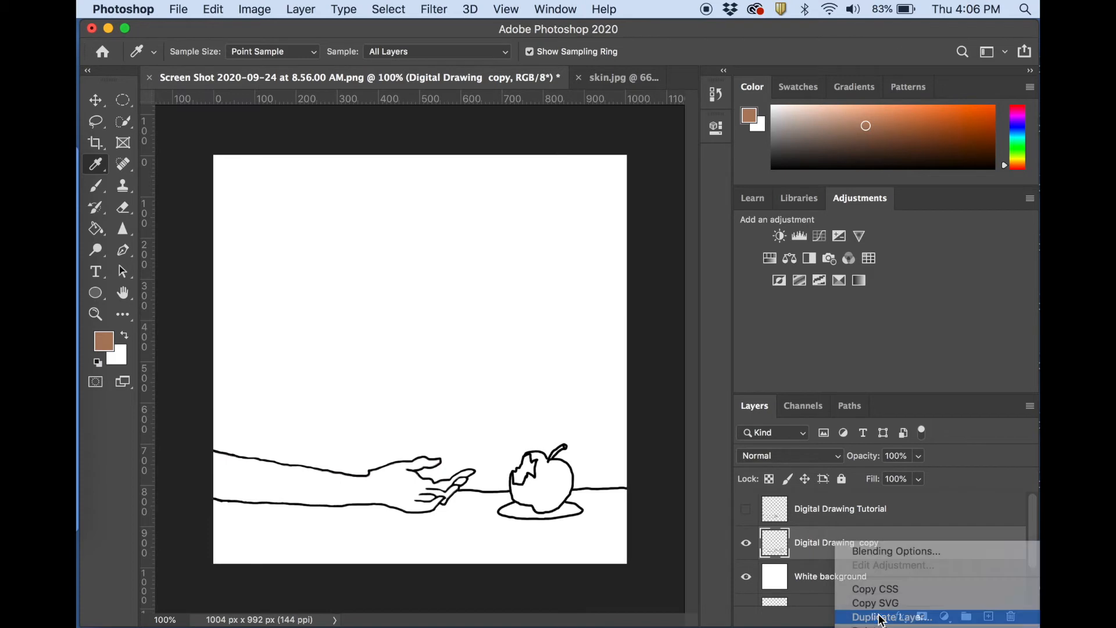
click(739, 283)
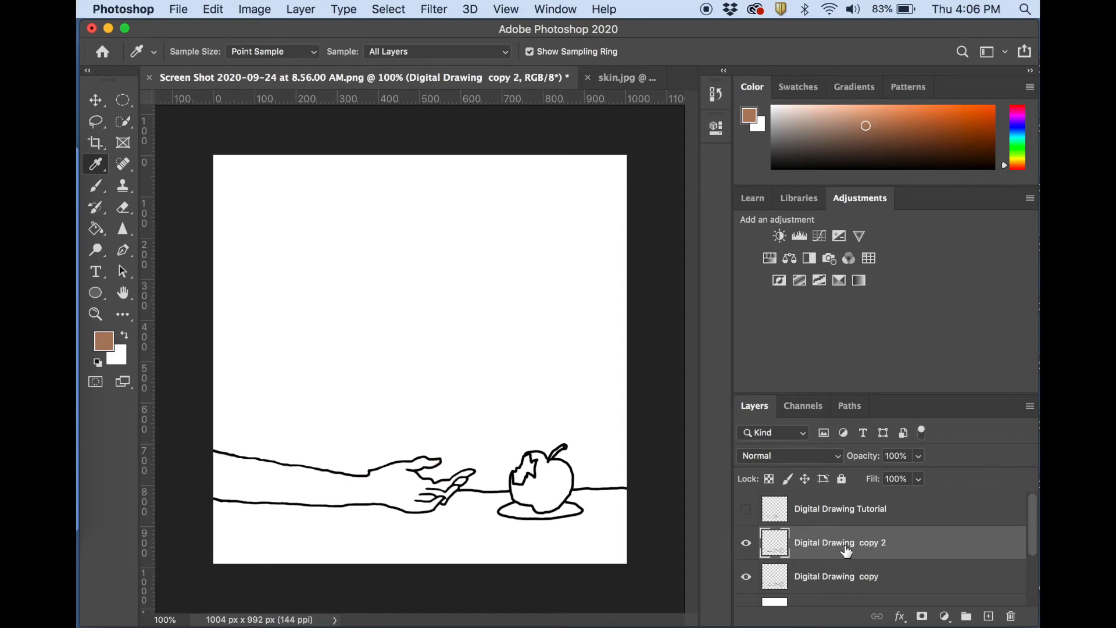
Fill the arm, hand and separate fingertip areas with the brown skin tone on the duplicated layer using the Paint Bucket.
click(96, 229)
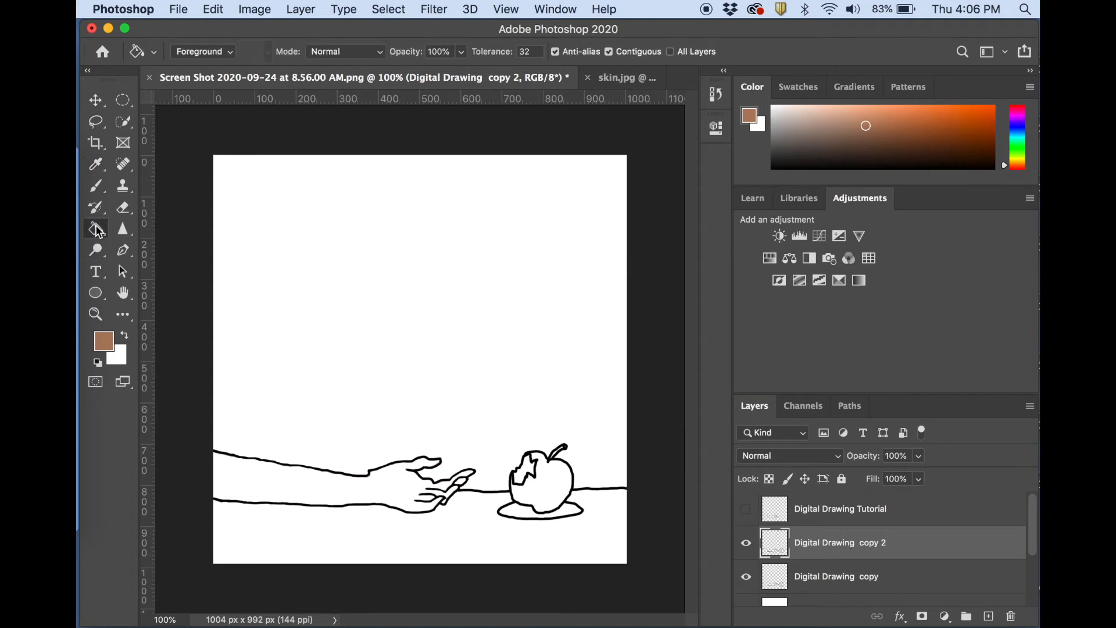
click(324, 489)
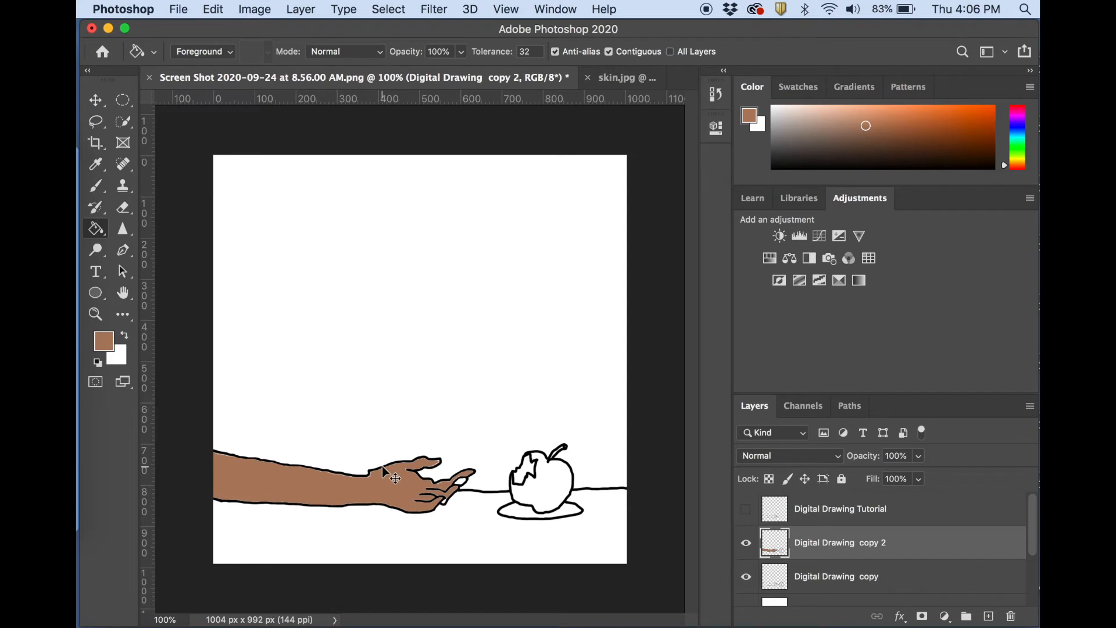
key(super+plus)
key(super+plus)
scroll(382, 465, down, 8)
click(544, 284)
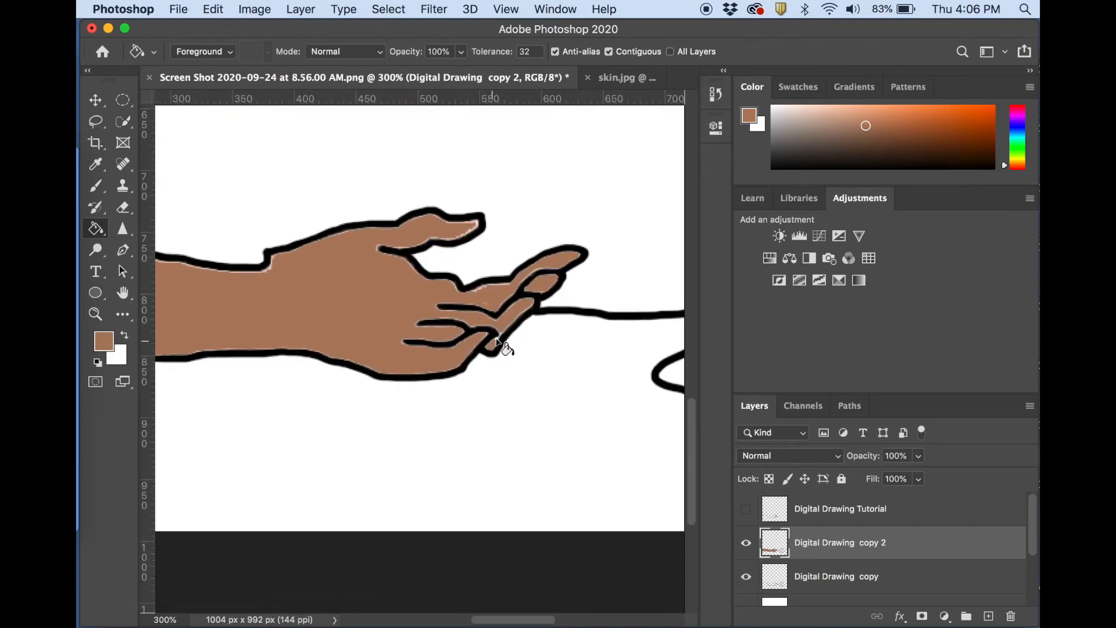
click(494, 342)
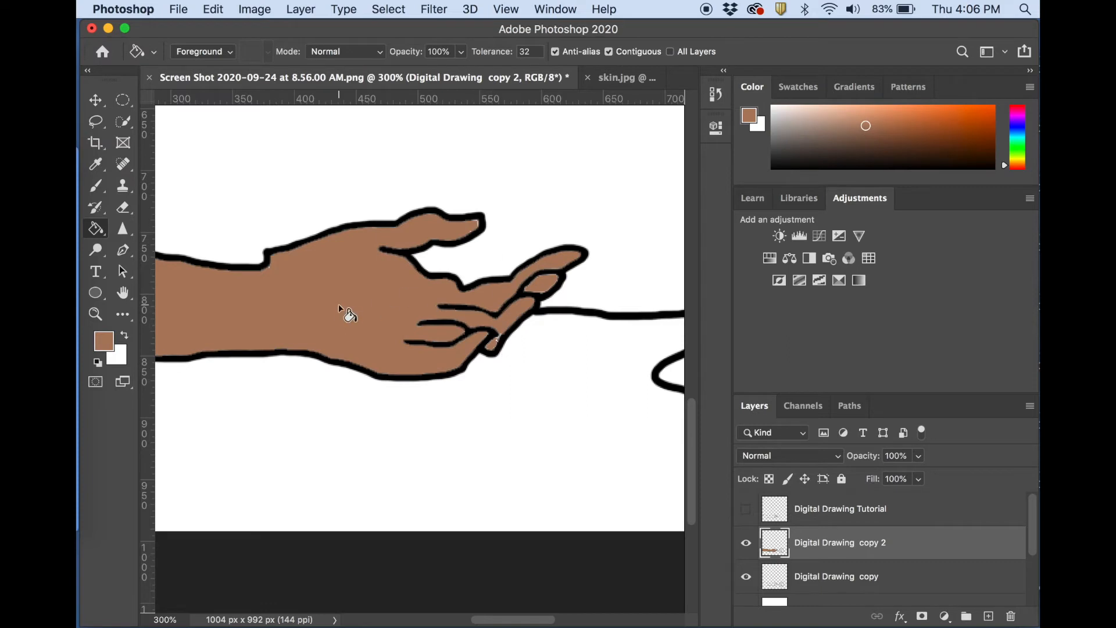
Paint over the leftover light pixels in the fingertips with the brown skin tone using the Brush tool.
scroll(338, 303, left, 10)
scroll(338, 303, right, 10)
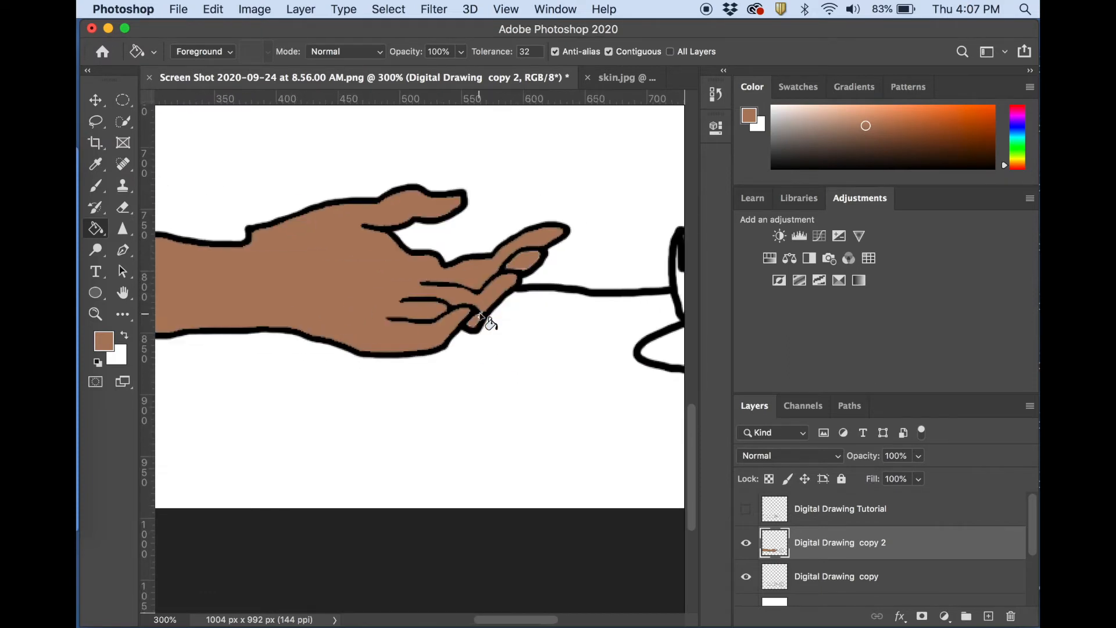
key(super+plus)
key(super+plus)
key(super+plus)
key(super+plus)
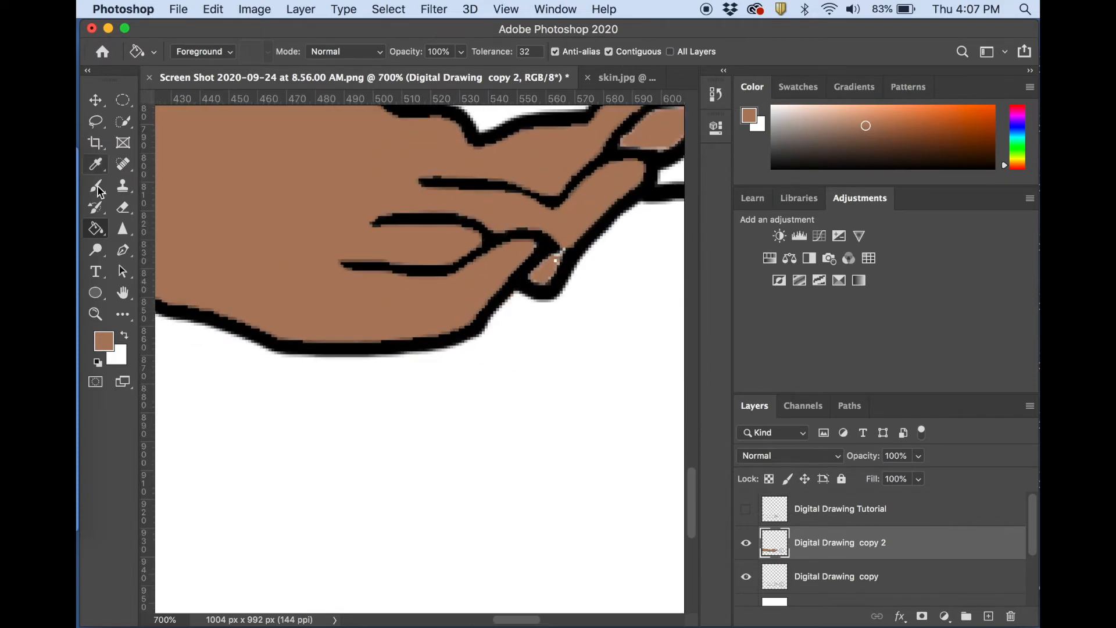
click(97, 187)
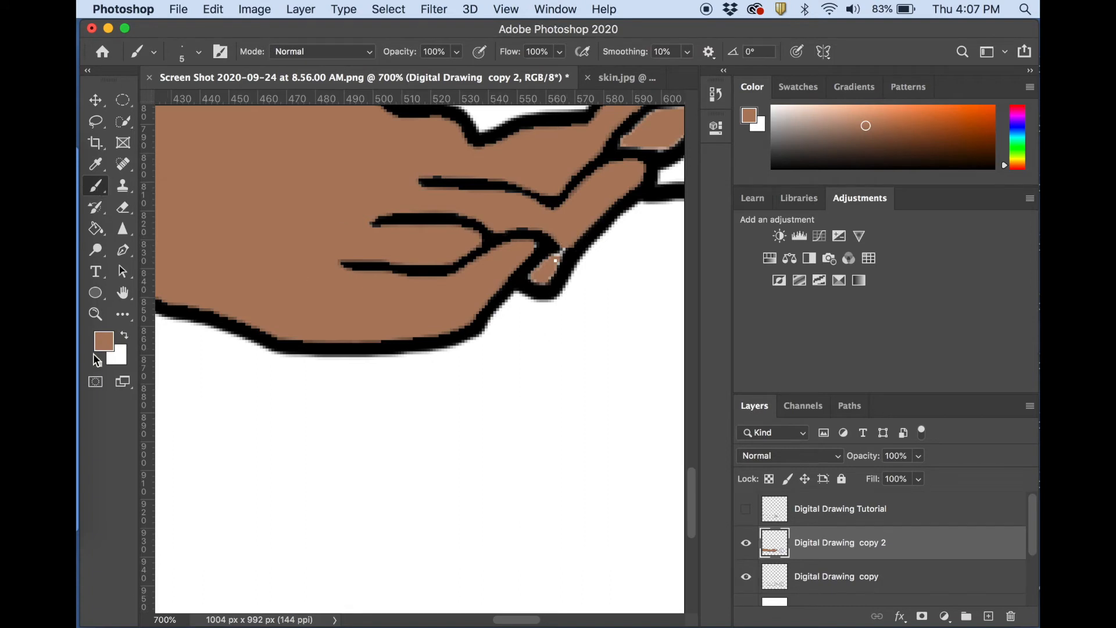
drag(565, 243, 557, 253)
scroll(627, 186, up, 2)
scroll(628, 186, right, 3)
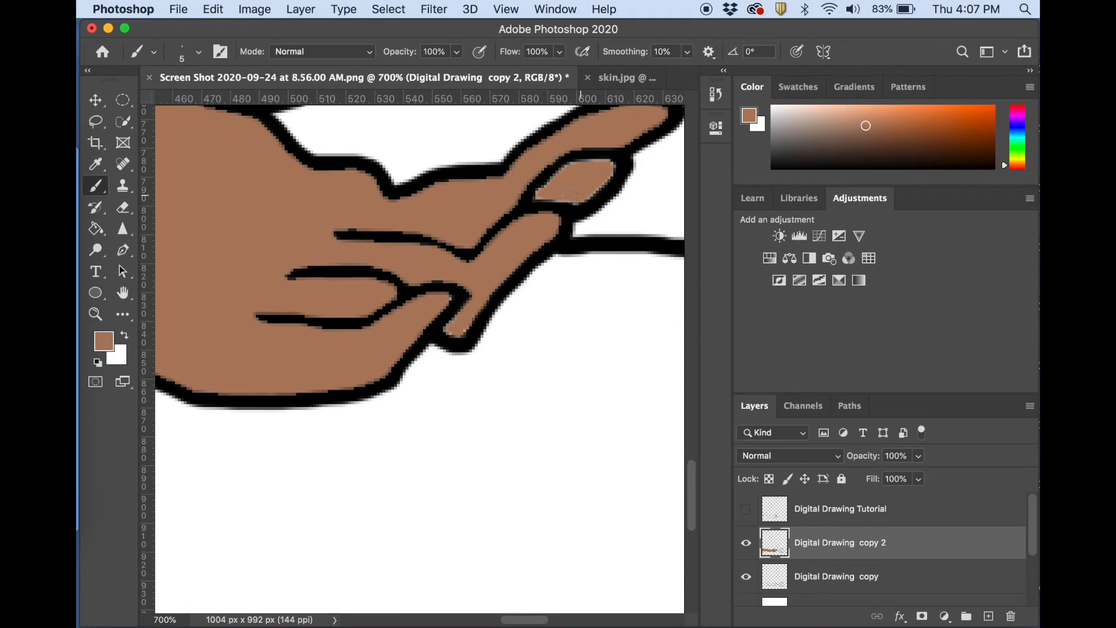
drag(570, 175, 601, 164)
Change the foreground color to a bright, saturated red for the apple.
scroll(555, 203, right, 10)
scroll(554, 204, down, 10)
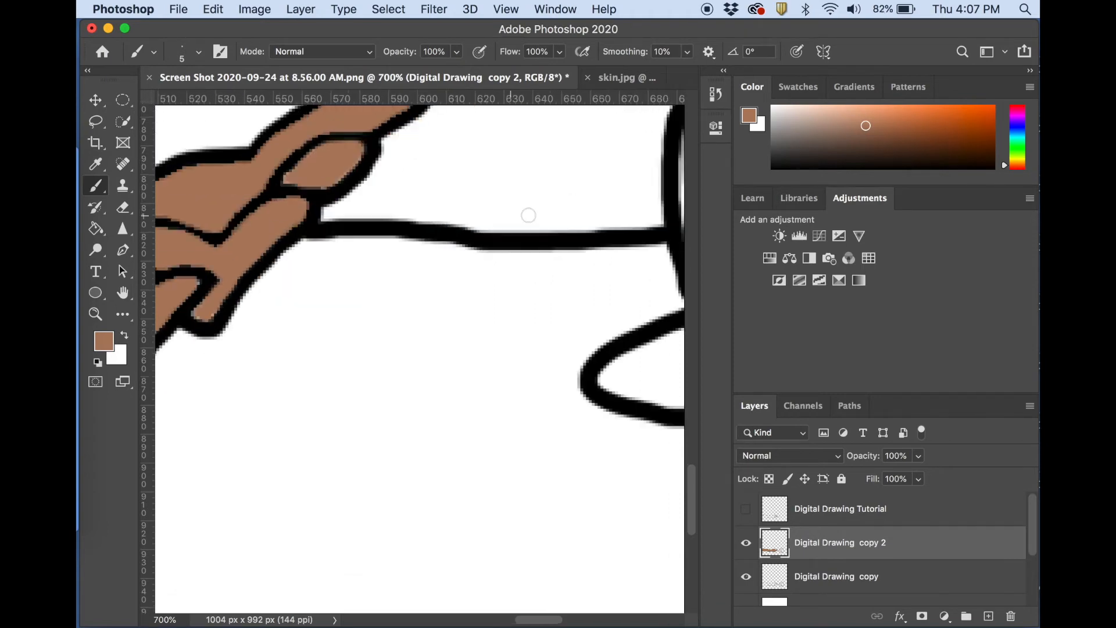
scroll(529, 221, down, 3)
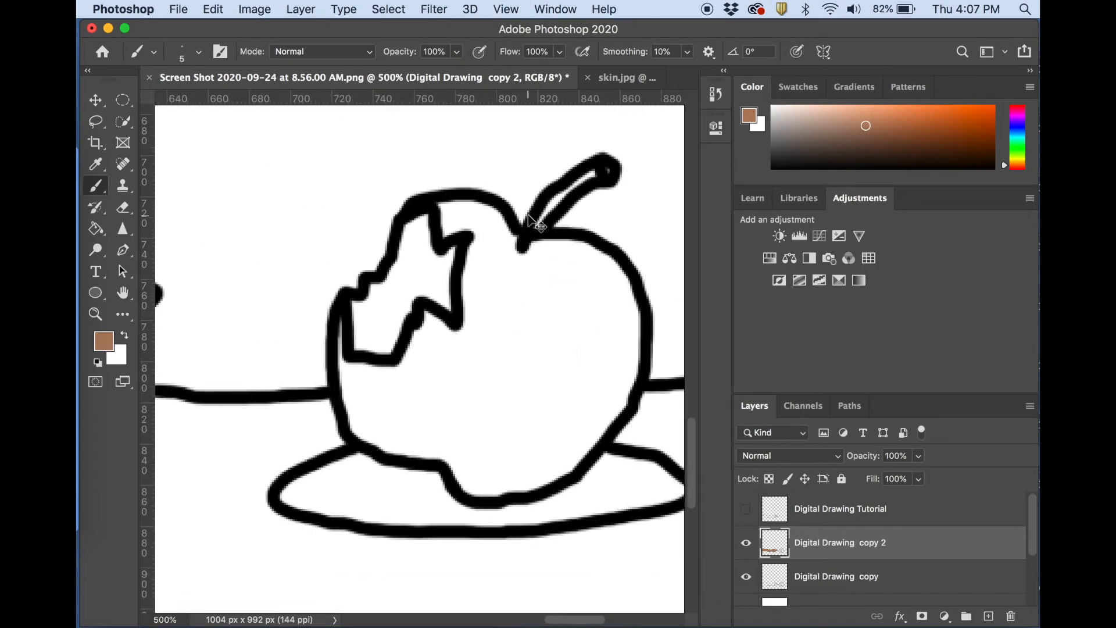
click(103, 343)
click(843, 137)
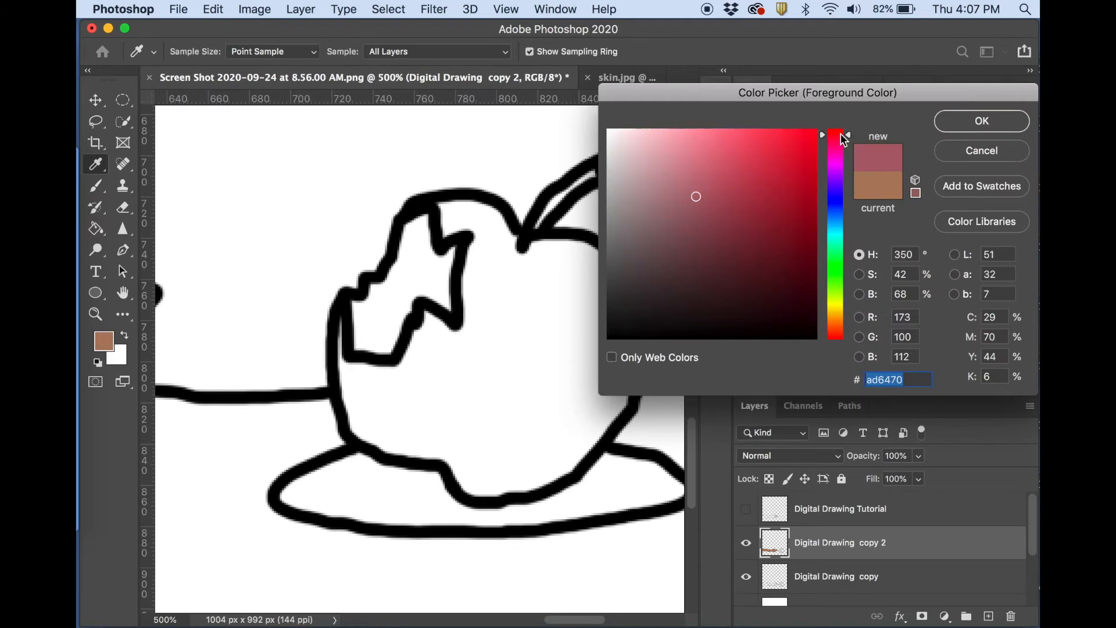
click(801, 163)
click(807, 204)
click(784, 212)
click(775, 173)
click(752, 206)
click(752, 165)
click(796, 151)
drag(828, 136, 820, 130)
click(789, 143)
click(797, 189)
click(767, 167)
click(775, 152)
click(785, 144)
key(Return)
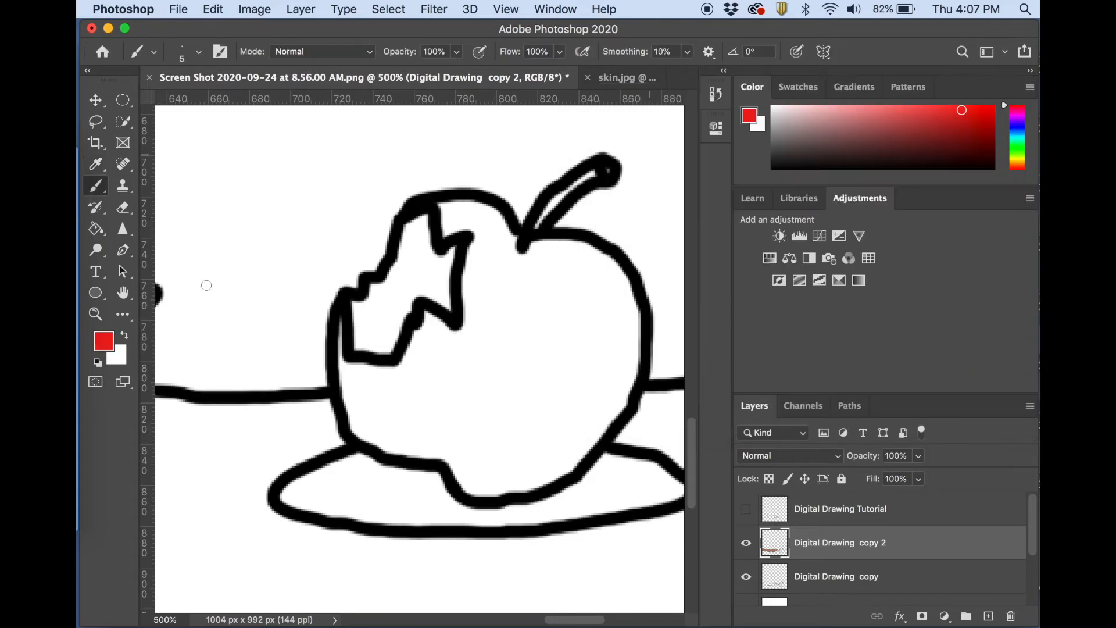
Fill the apple's body with the bright red on the Digital Drawing copy 2 layer using the Paint Bucket.
click(95, 228)
click(543, 305)
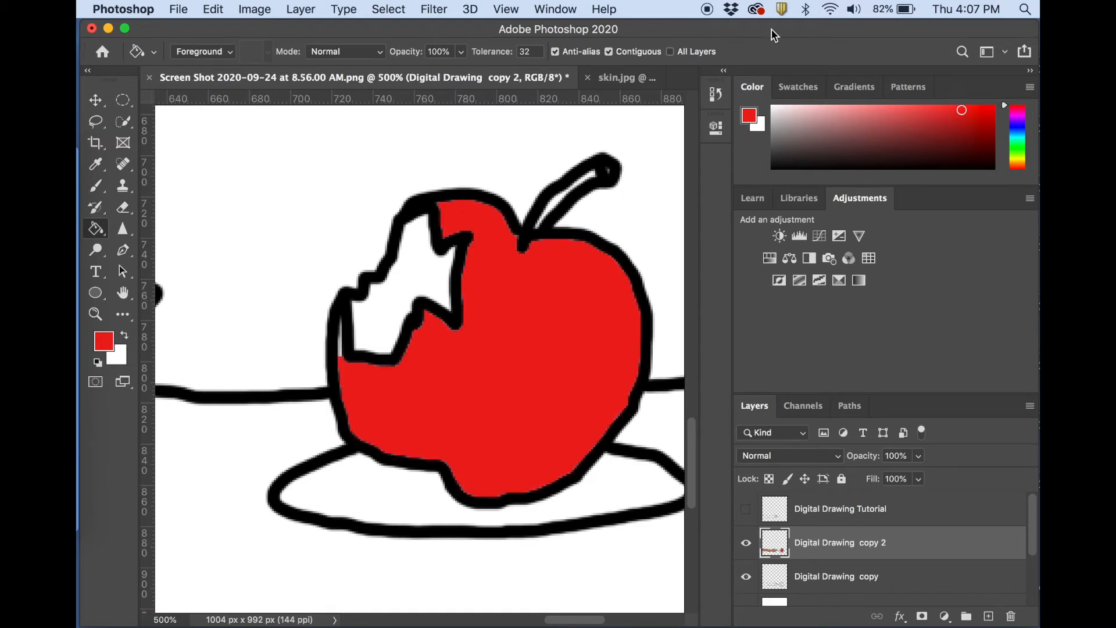
Hide the Digital Drawing copy 2 layer and move the White background layer below the Digital Drawing layer.
scroll(837, 523, down, 3)
scroll(829, 547, up, 3)
scroll(829, 544, down, 3)
click(833, 544)
scroll(837, 549, up, 3)
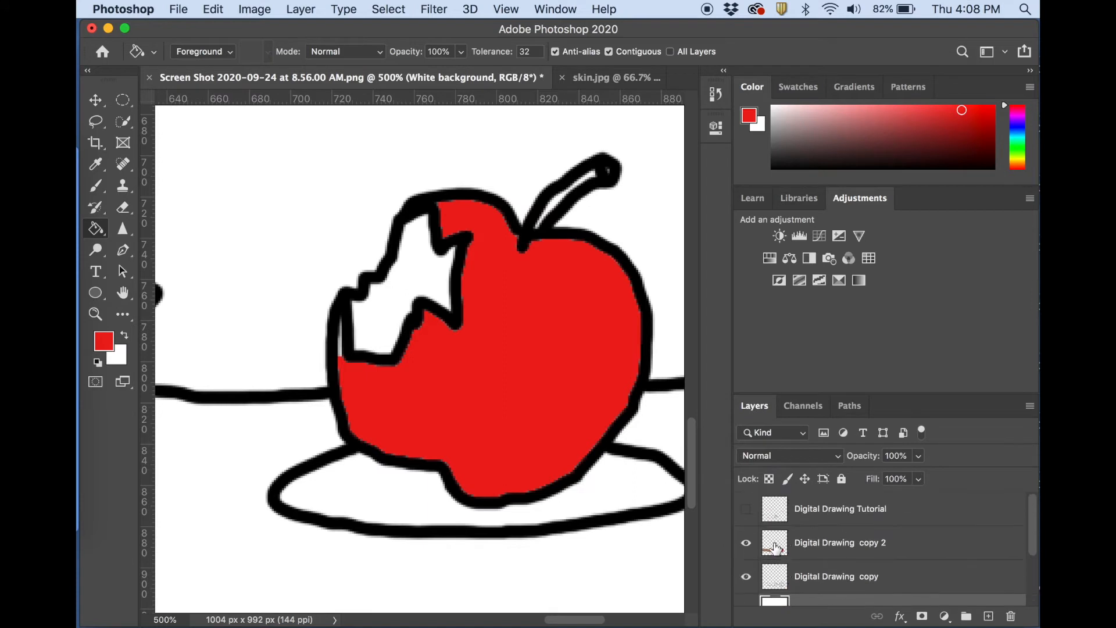
click(746, 543)
scroll(745, 548, down, 3)
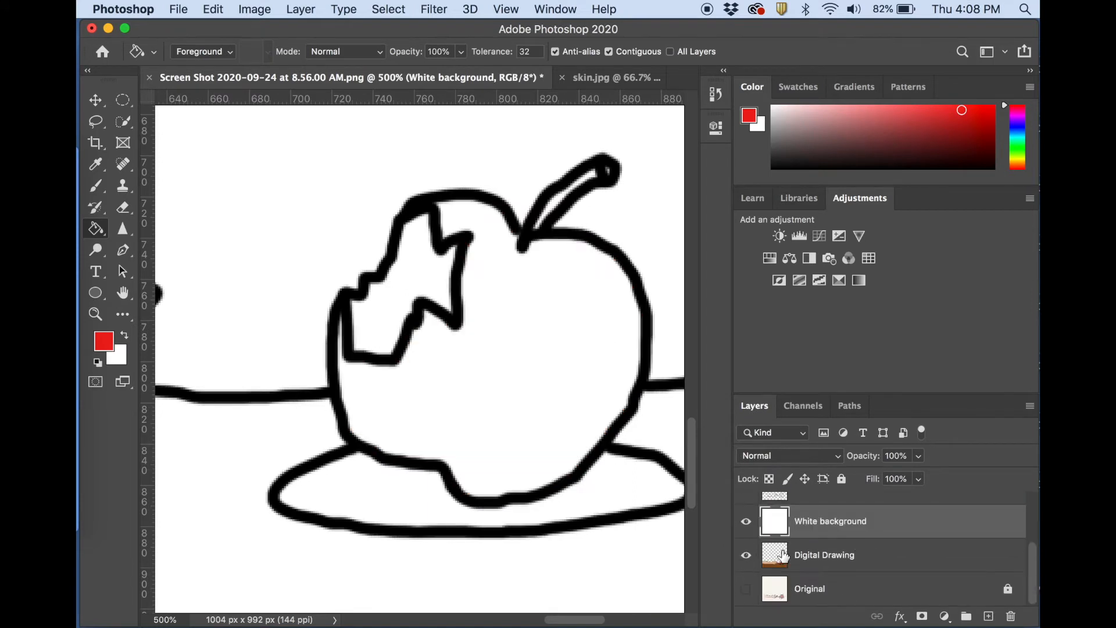
drag(844, 526, 847, 568)
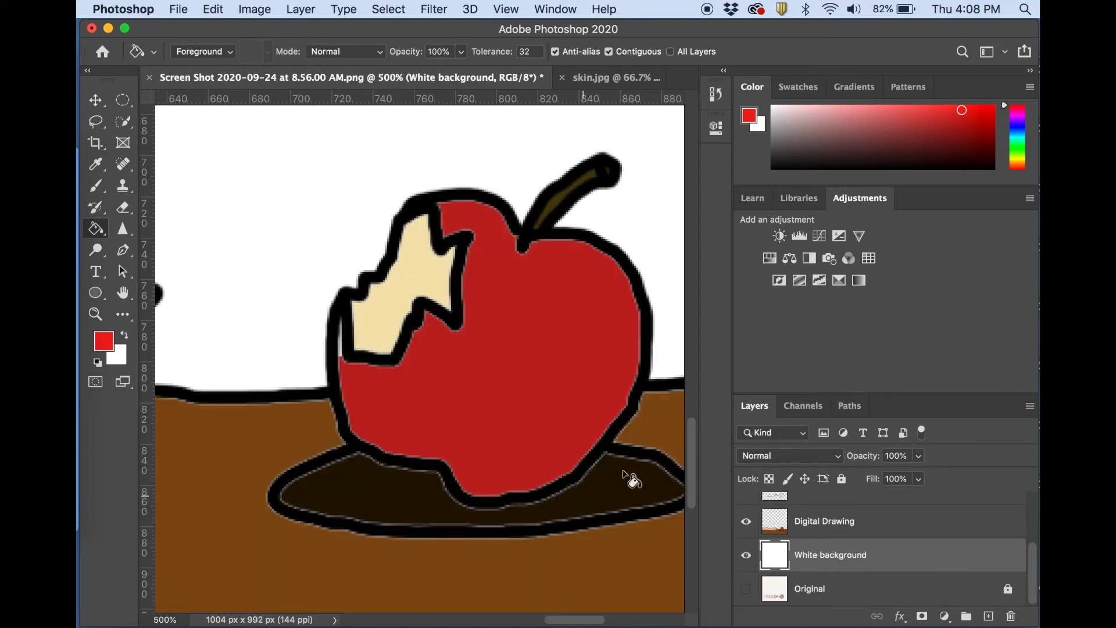
Sample the dark brown as the foreground color with the Eyedropper.
key(super+1)
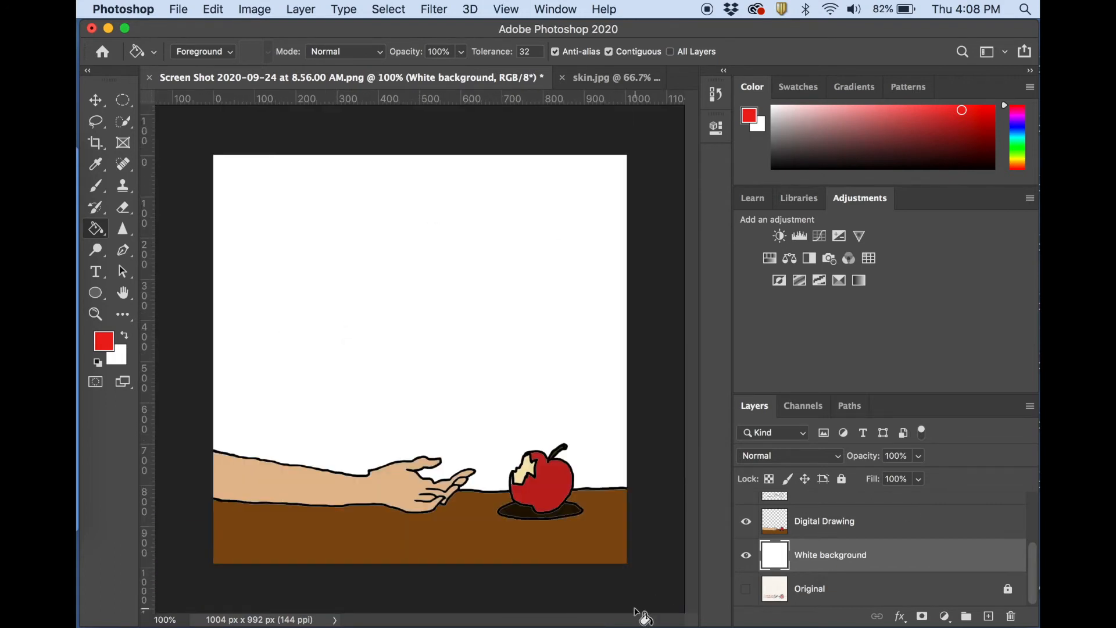
key(i)
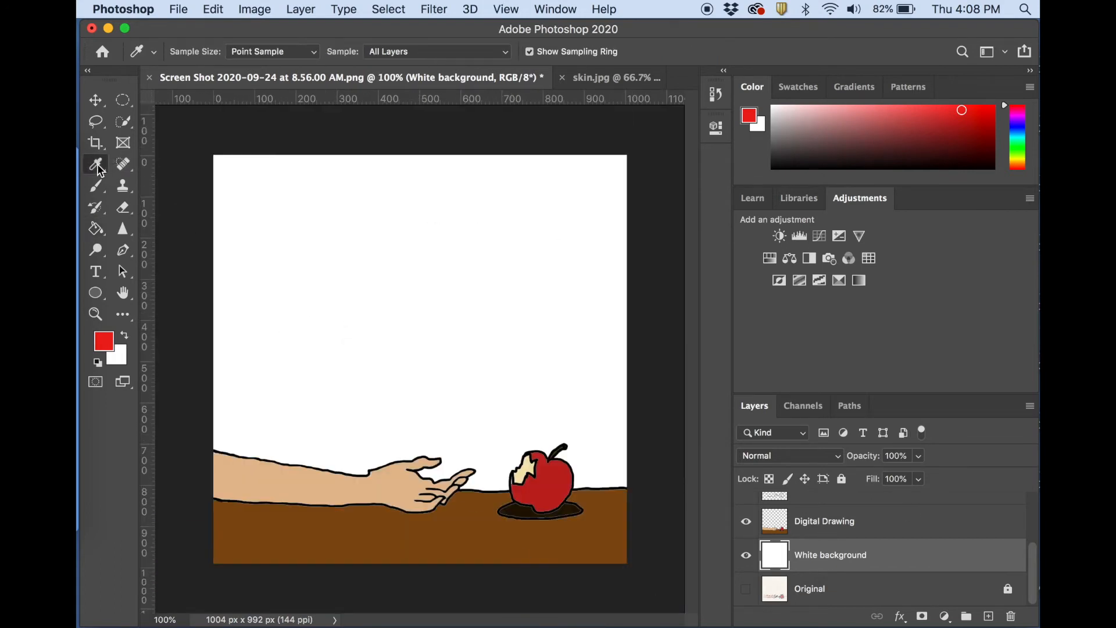
click(608, 487)
Try to fill the shadow under the apple with dark brown on the White background layer, and undo the fill.
key(g)
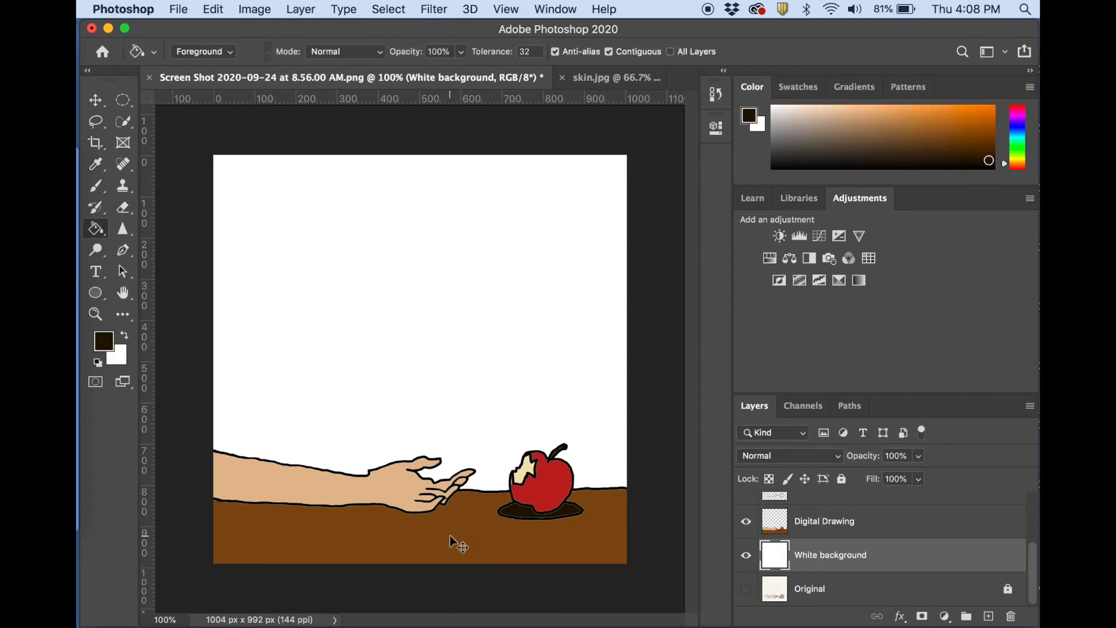
key(super+plus)
key(super+plus)
key(super+plus)
scroll(449, 533, down, 9)
scroll(415, 514, right, 5)
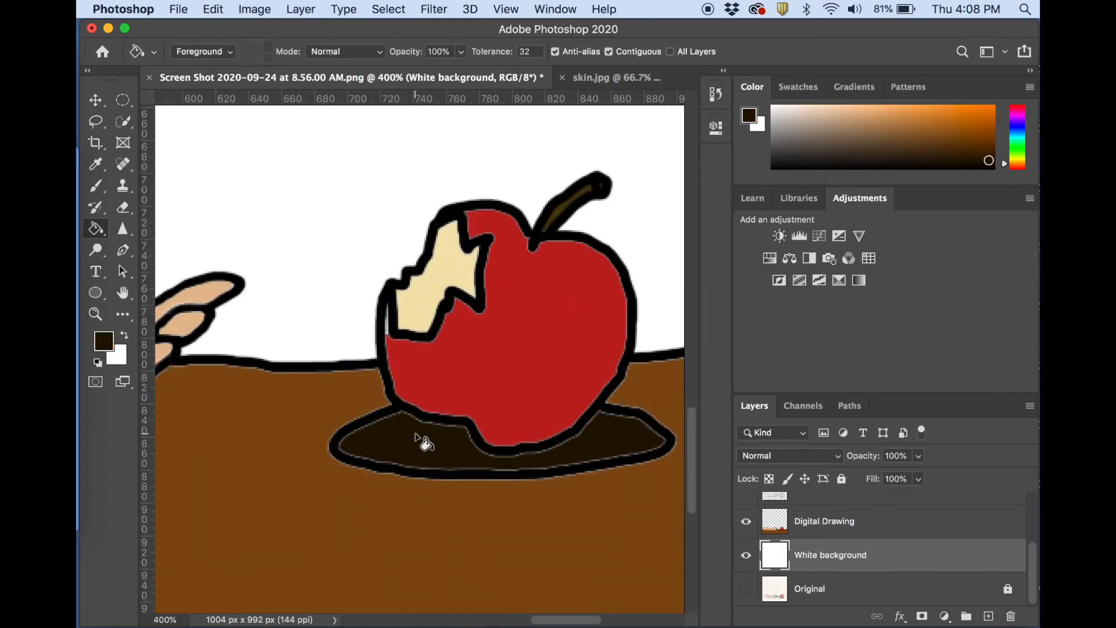
click(424, 442)
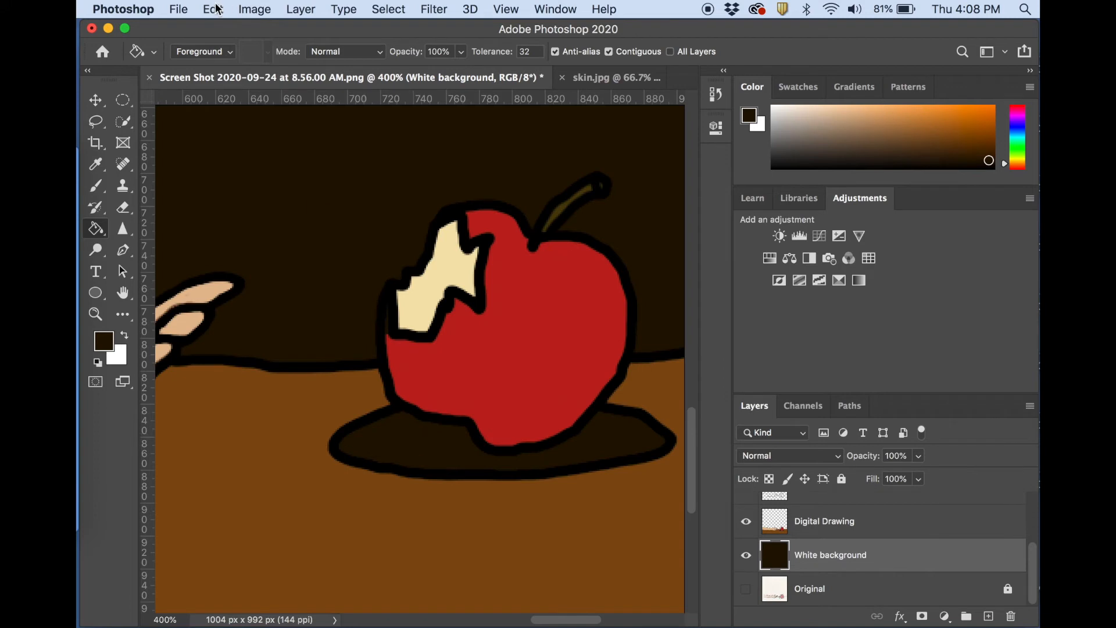
key(super+z)
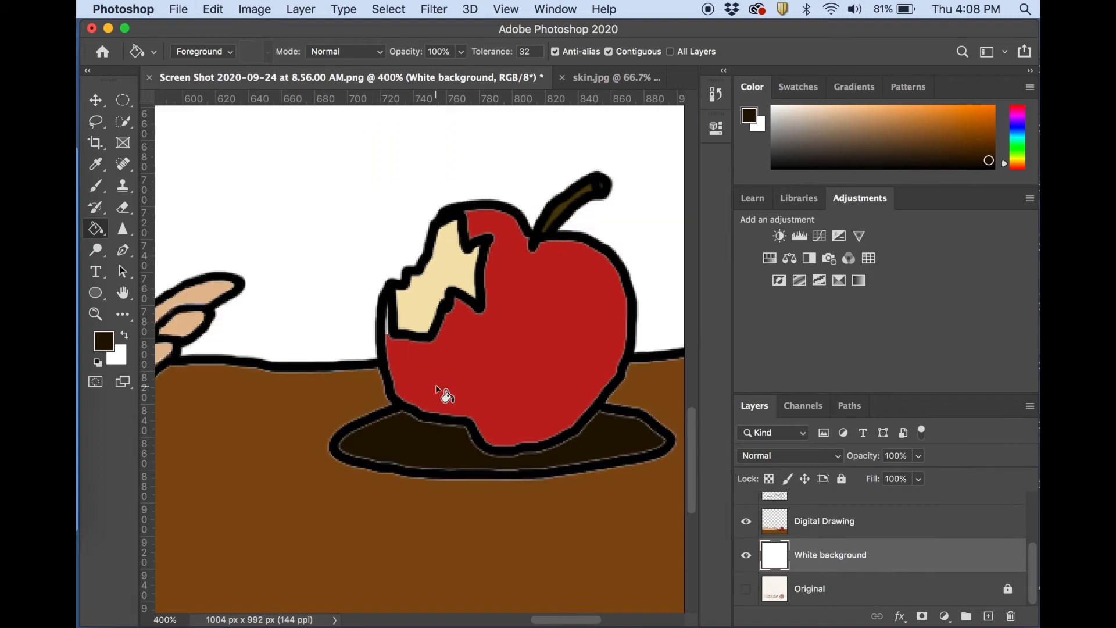
Paint dark brown over the light gaps along the shadow's lower edge on the White background layer, with the Brush enlarged to 19 px.
key(b)
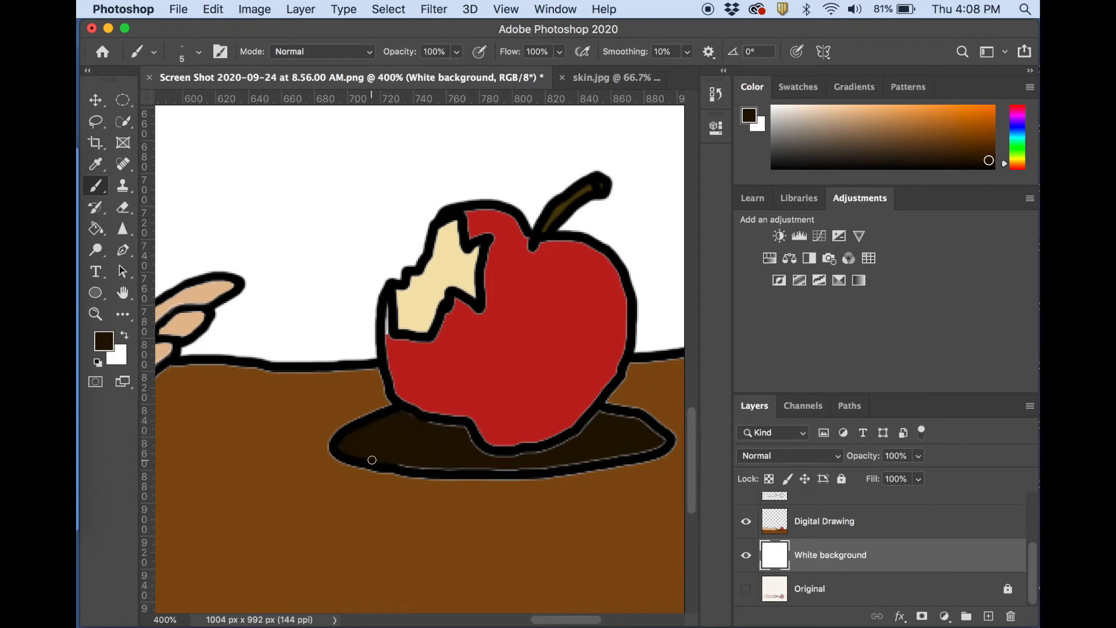
drag(437, 466, 498, 470)
click(198, 53)
click(201, 98)
text(19)
key(Return)
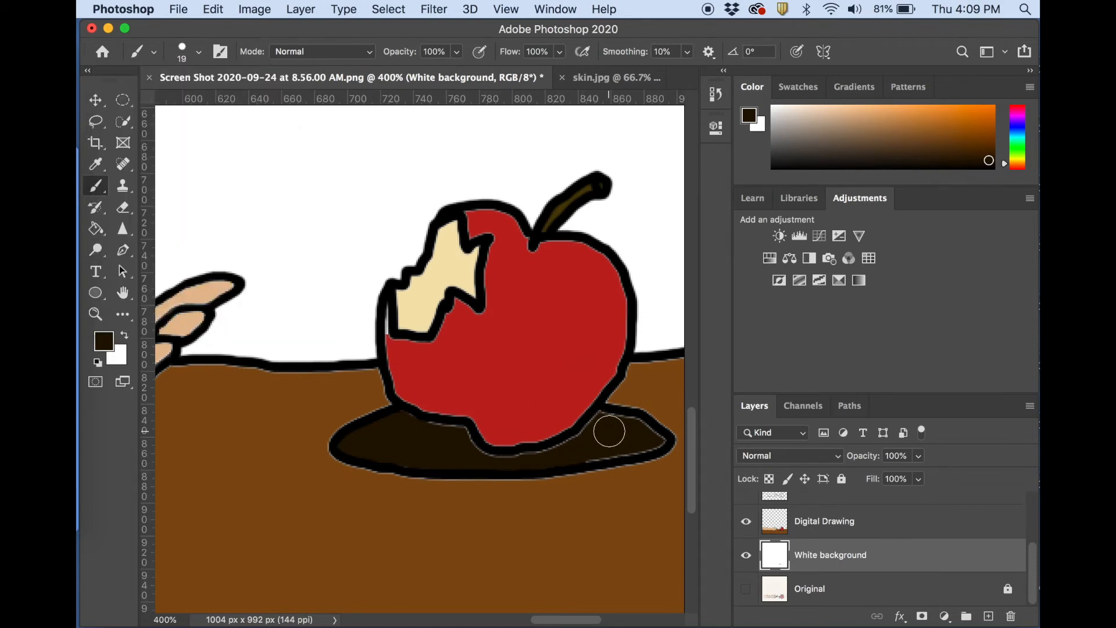
Paint over the remaining light gaps between the apple's underside and the shadow with a 9 px brush.
click(198, 52)
click(177, 99)
key(Return)
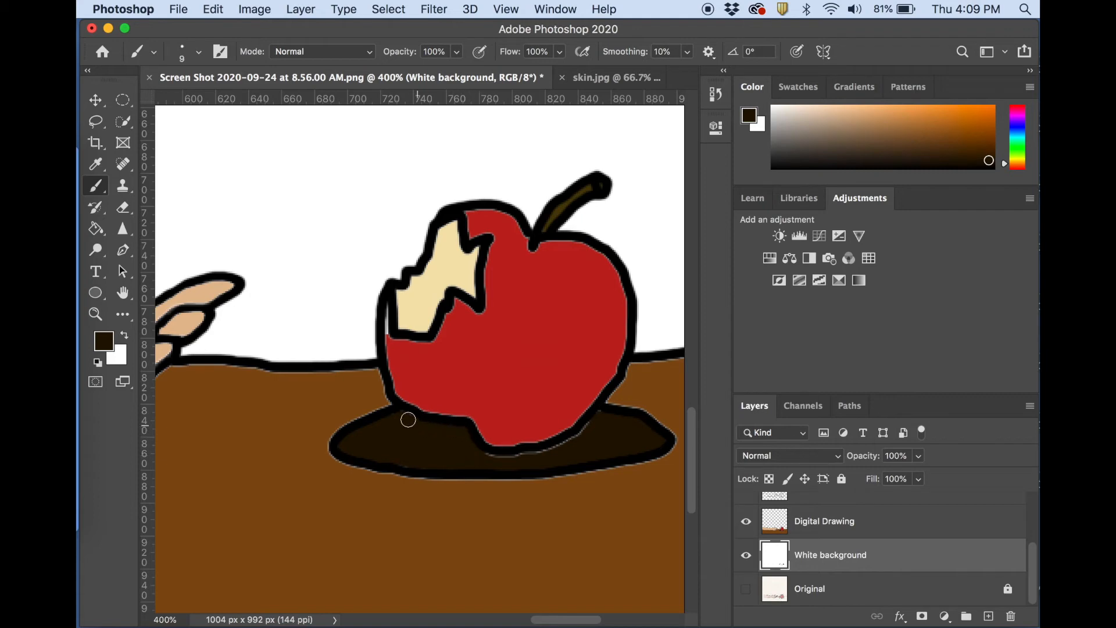
mouse_move(490, 456)
mouse_down()
mouse_move(562, 448)
mouse_move(598, 424)
mouse_up()
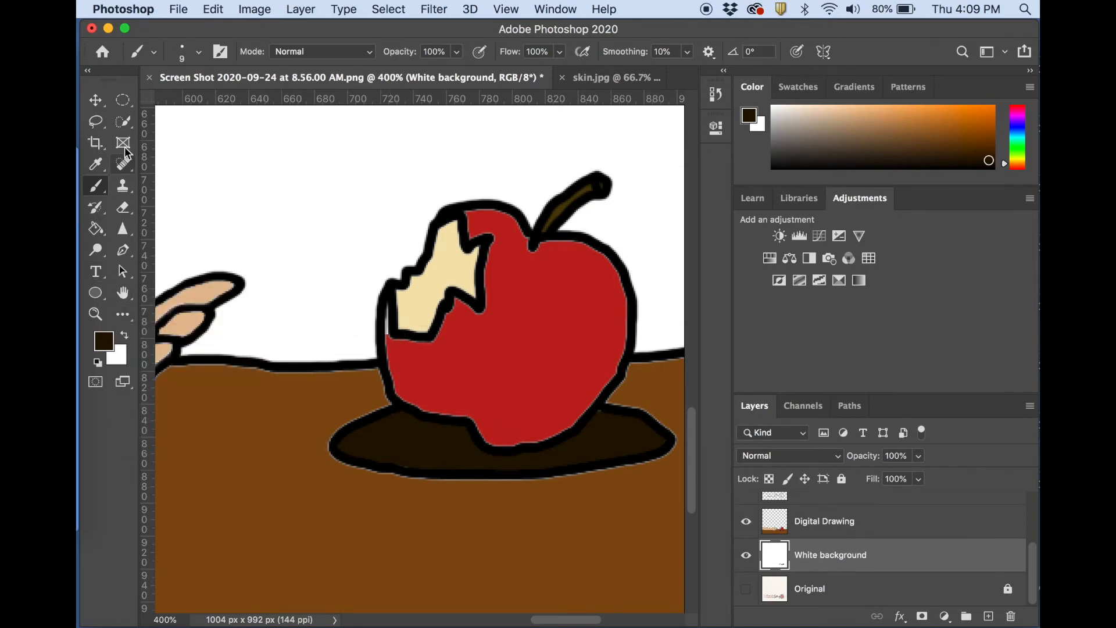
Sample the apple's dark red and paint over the white sliver beside the bite with a 3 px brush.
click(97, 165)
click(416, 355)
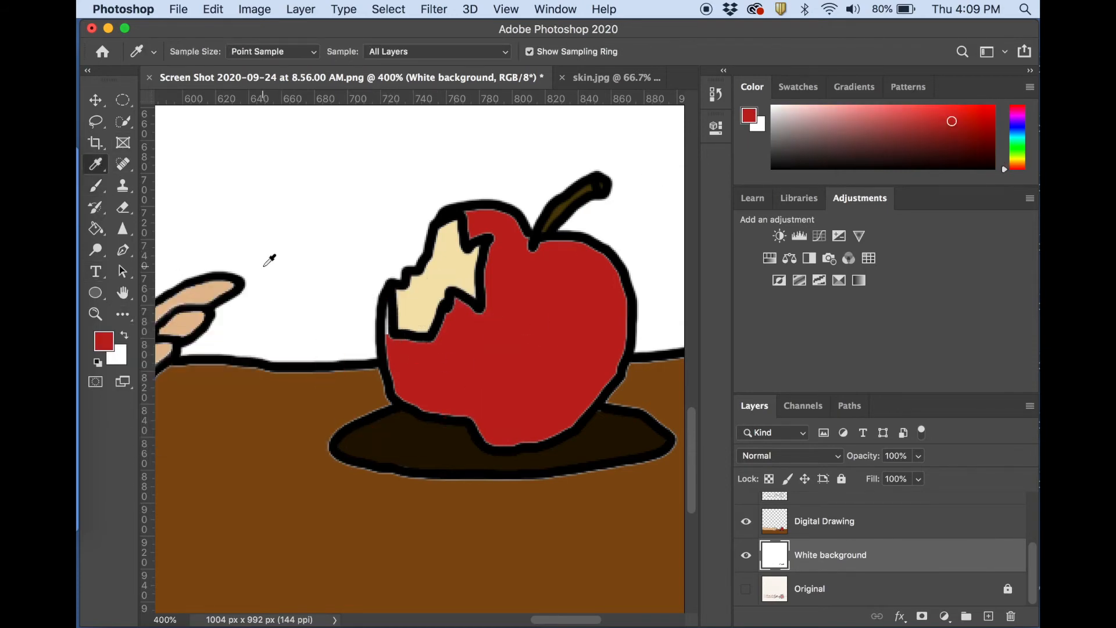
key(super+equal)
key(super+equal)
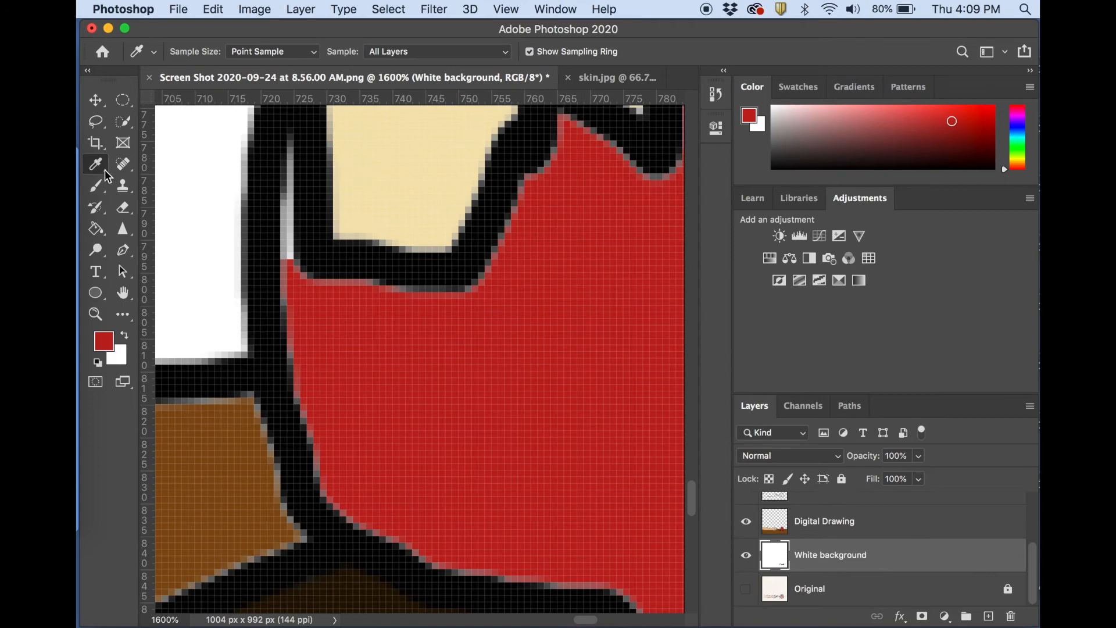
click(98, 185)
click(198, 52)
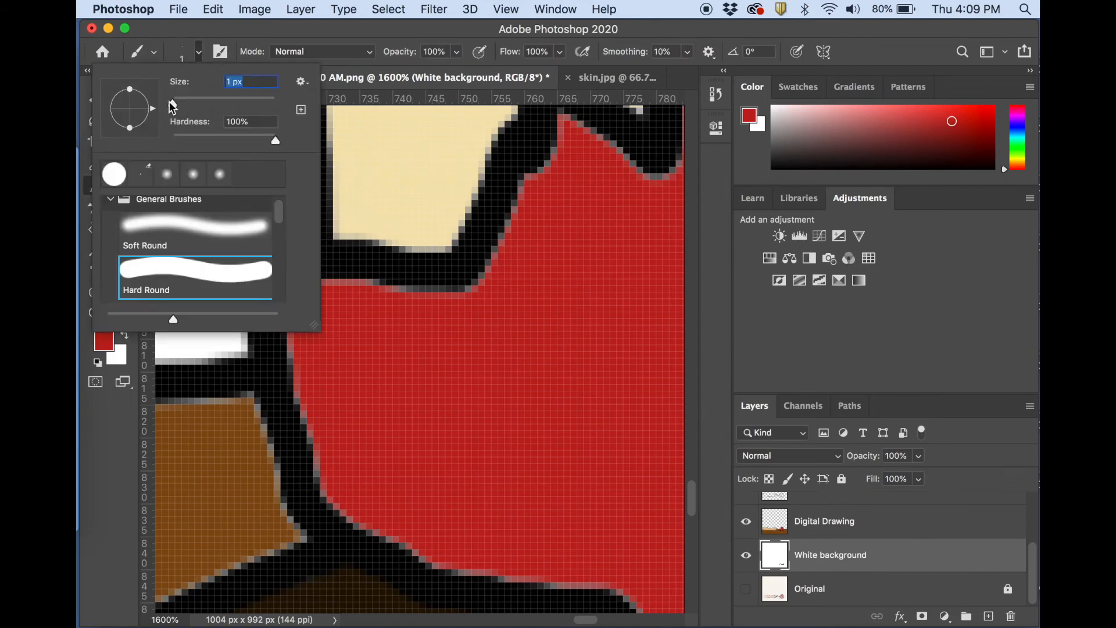
drag(173, 103, 175, 103)
click(363, 294)
drag(303, 284, 288, 137)
drag(284, 218, 286, 347)
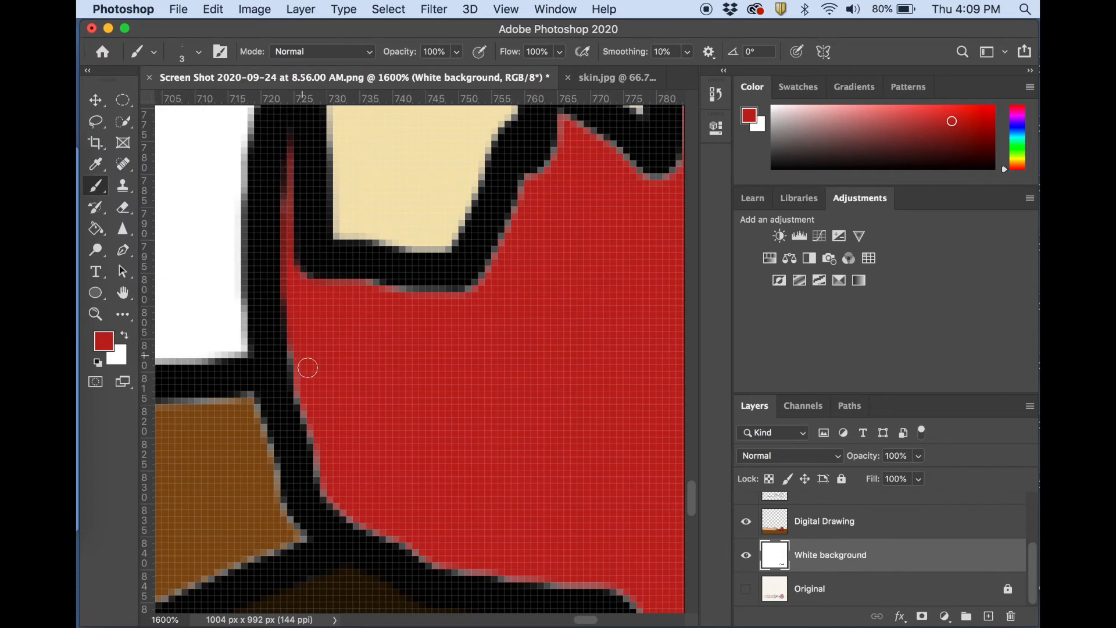
Try to fill the apple with dark red on the White background layer using the Paint Bucket, and undo the fill.
scroll(465, 394, right, 5)
scroll(465, 394, down, 2)
scroll(465, 394, left, 2)
click(96, 229)
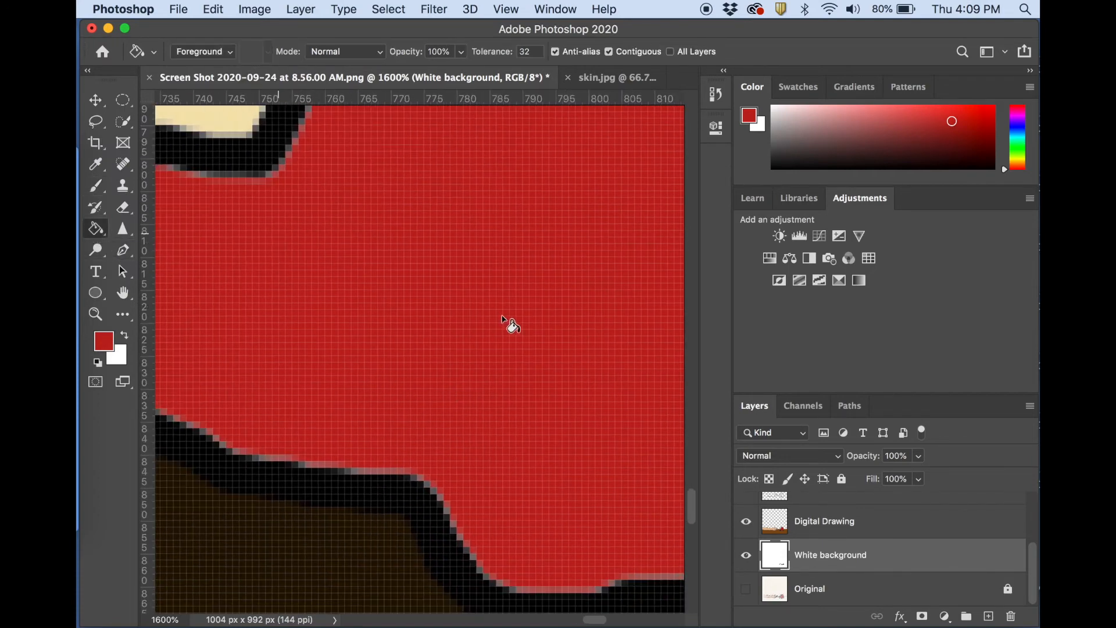
key(super+minus)
key(super+minus)
key(super+minus)
key(super+minus)
click(503, 316)
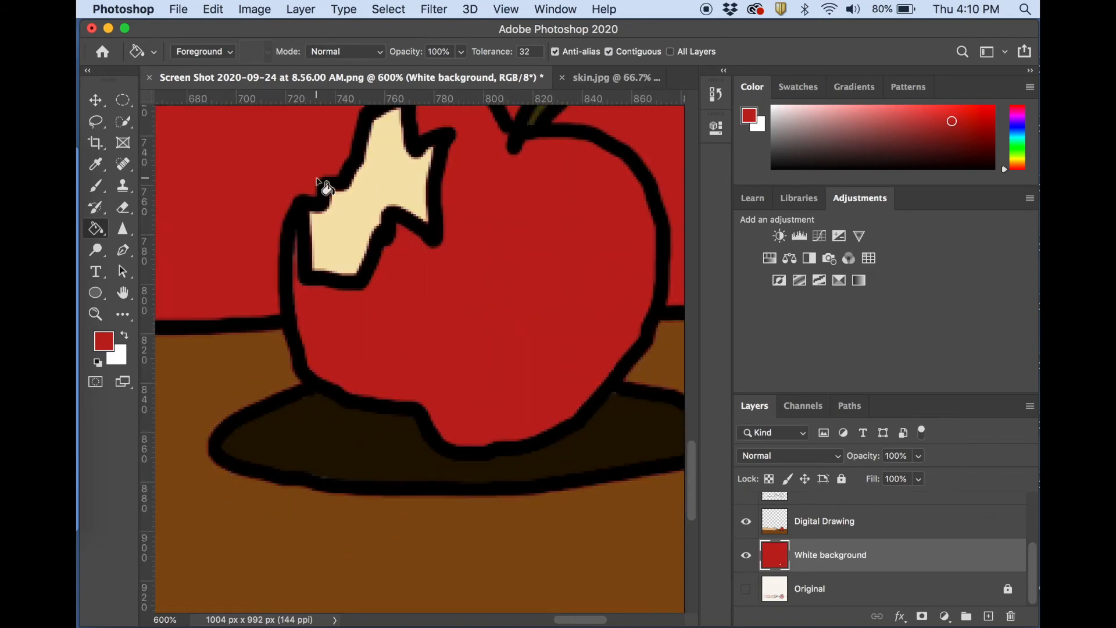
key(super+z)
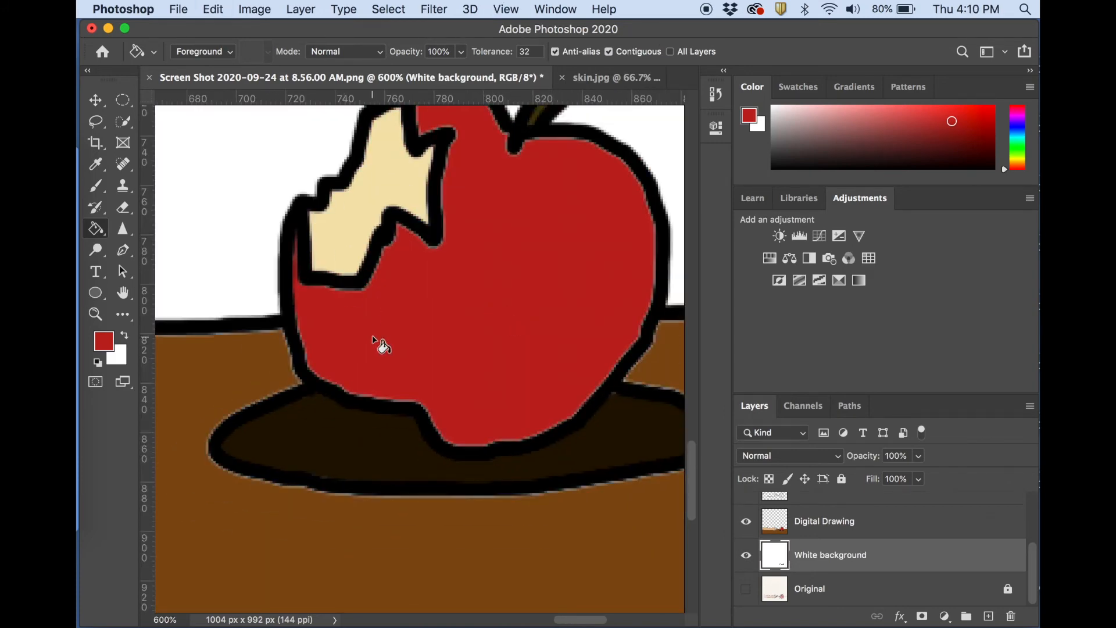
Examine the colored apple, shadow and hand for leftover light gaps, from close up to the full drawing.
scroll(372, 335, up, 7)
scroll(372, 335, down, 6)
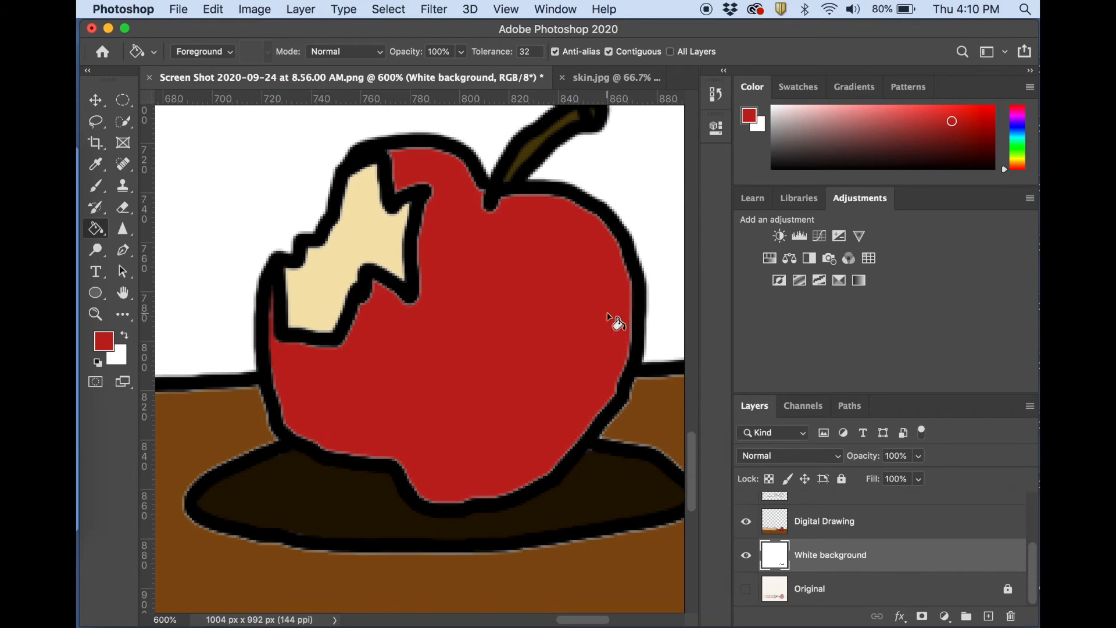
key(super+minus)
key(super+minus)
key(super+minus)
key(super+minus)
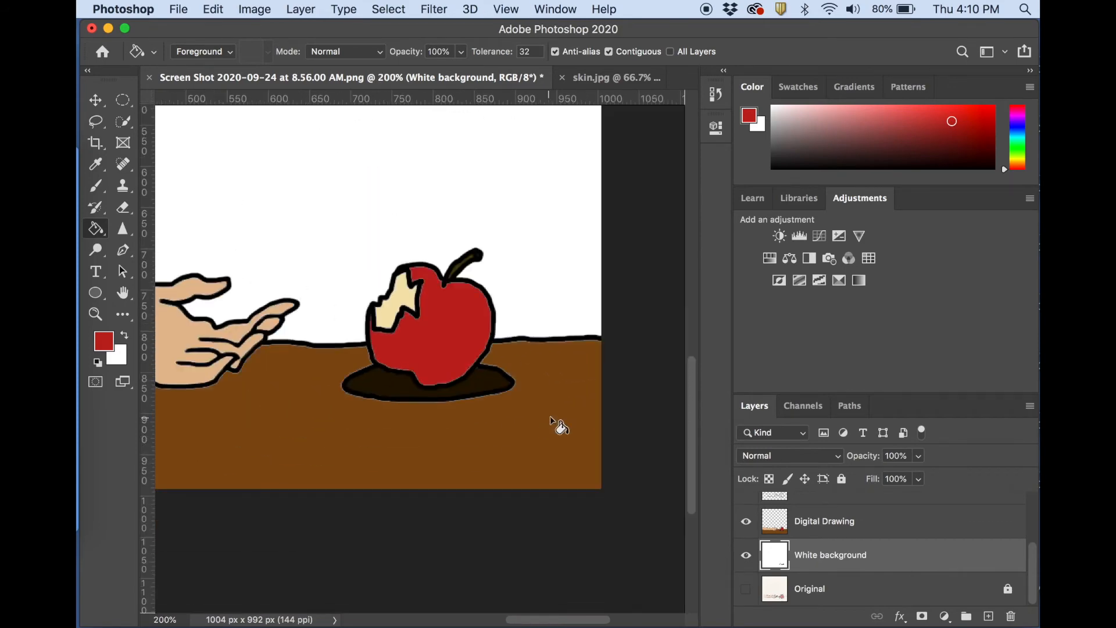
scroll(550, 416, left, 5)
scroll(550, 416, right, 2)
key(super+minus)
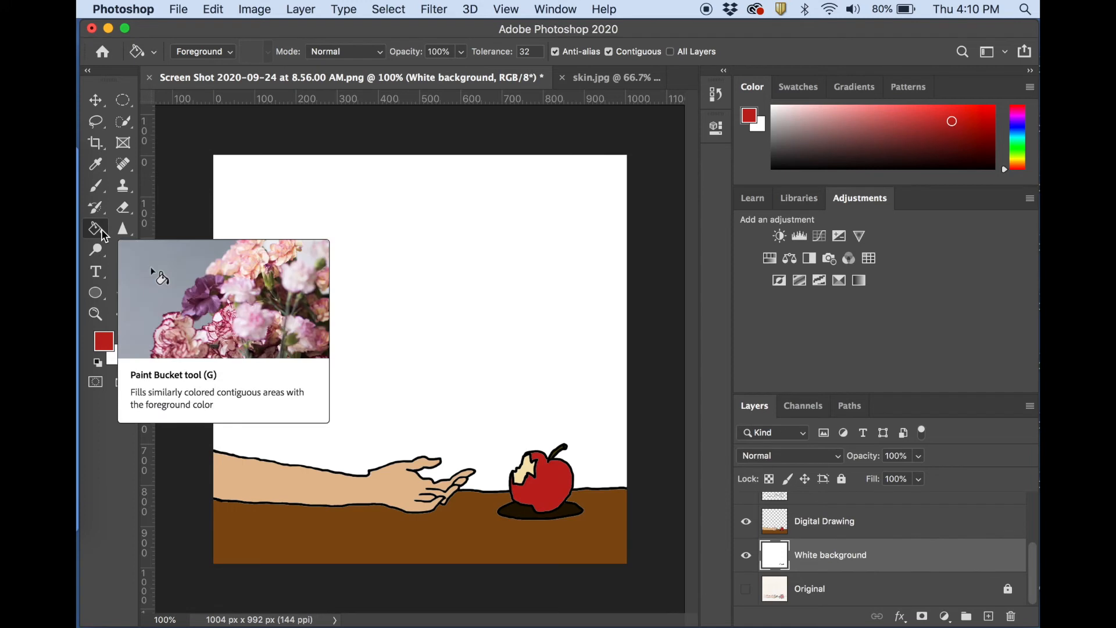
Switch to the Gradient tool and set the foreground color to light orange, f0c280.
drag(103, 235, 152, 222)
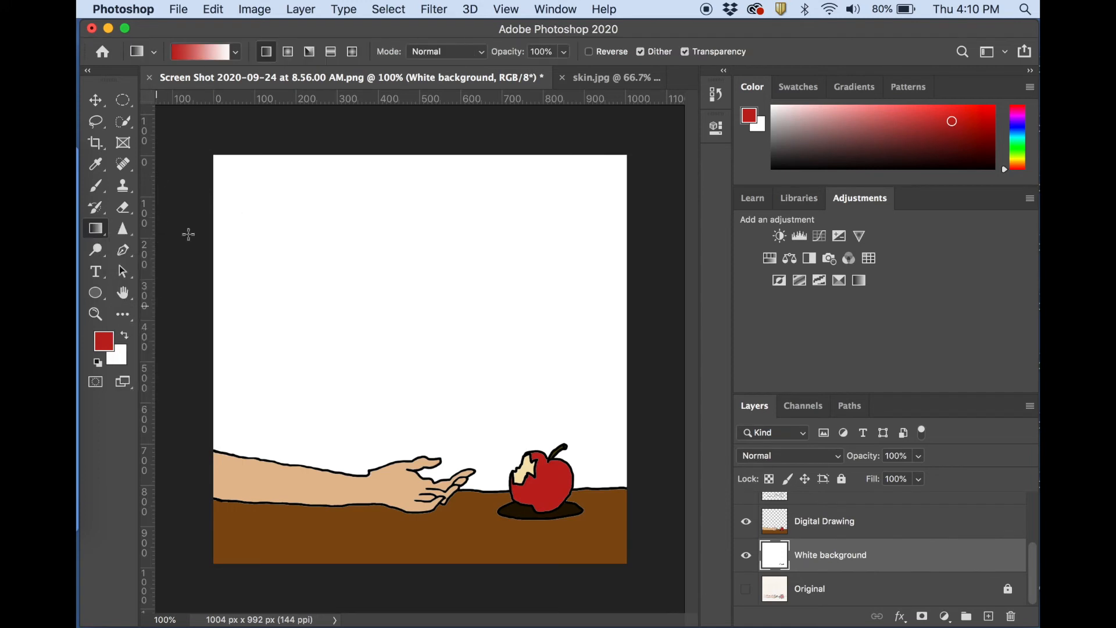
click(103, 341)
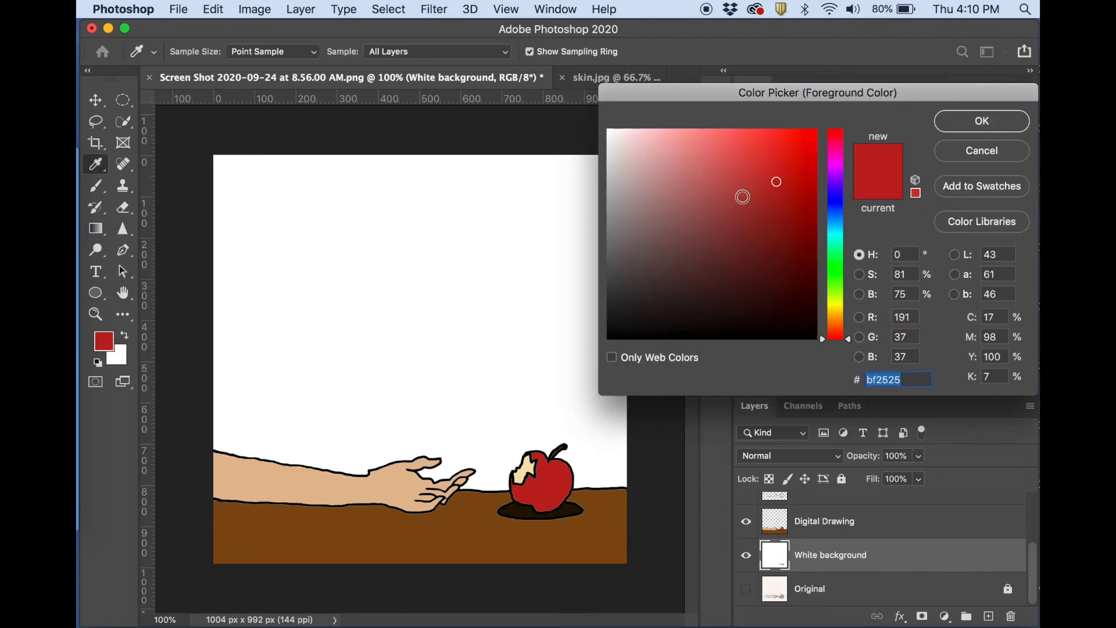
drag(826, 328, 825, 321)
click(731, 177)
click(713, 170)
click(688, 142)
click(690, 185)
drag(824, 327, 821, 316)
click(706, 141)
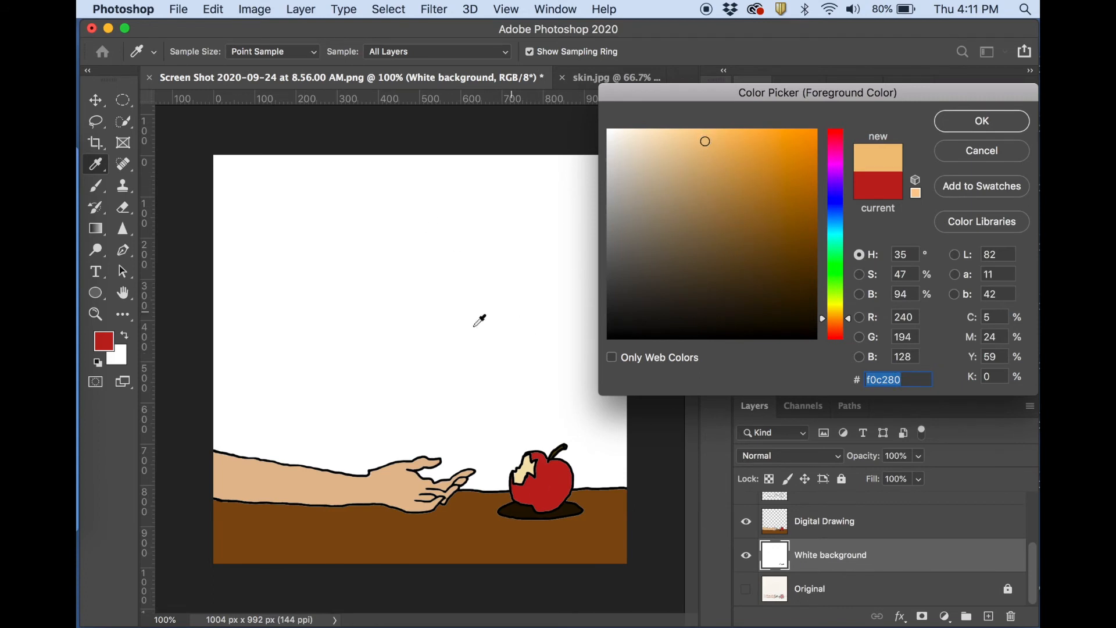
click(981, 121)
key(g)
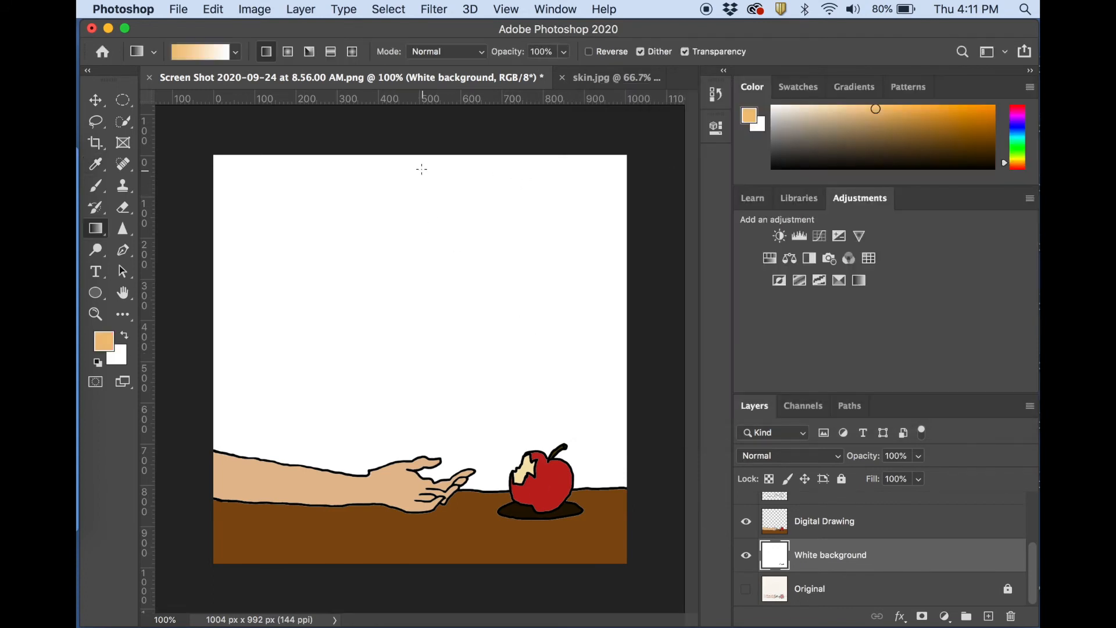
Try a vertical and a horizontal orange-to-white gradient on the Digital Drawing layer, undoing each one.
click(833, 524)
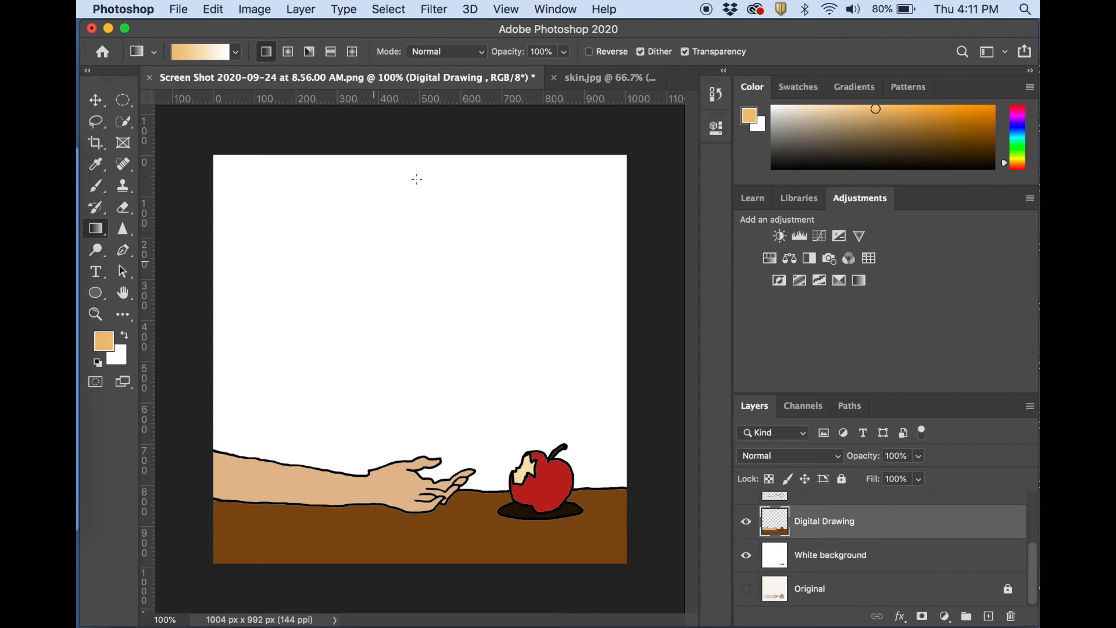
drag(407, 169, 401, 423)
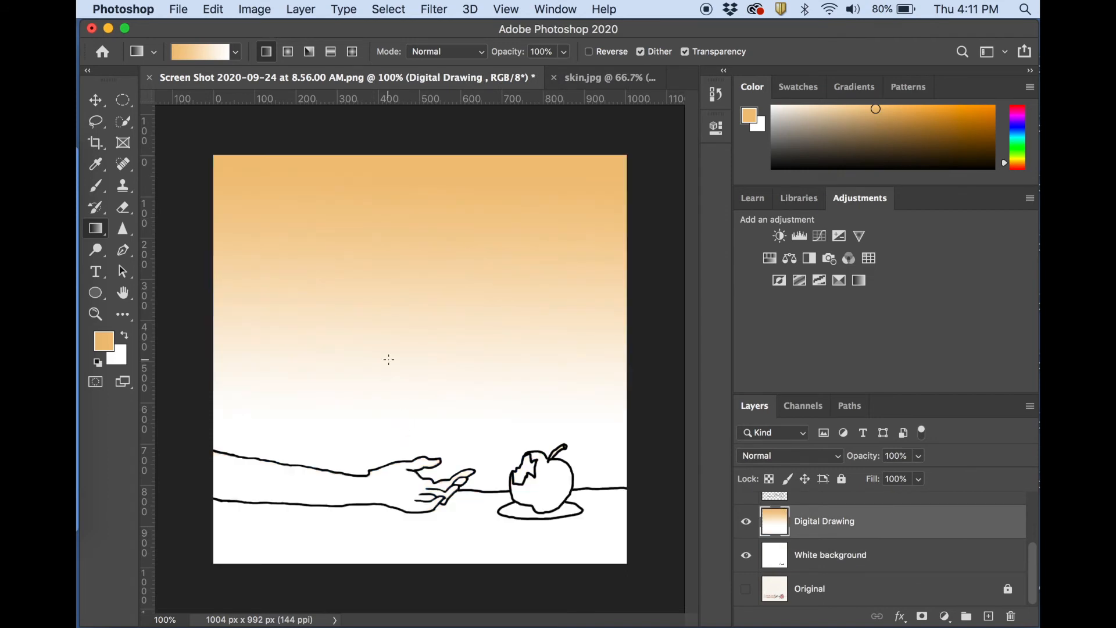
key(super+z)
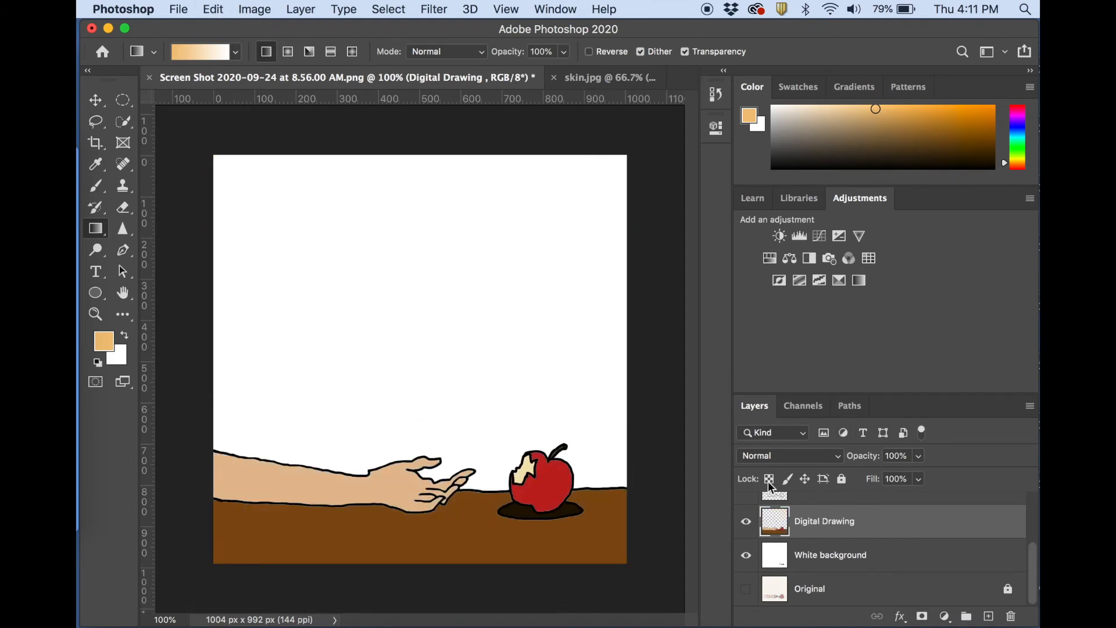
drag(342, 238, 502, 237)
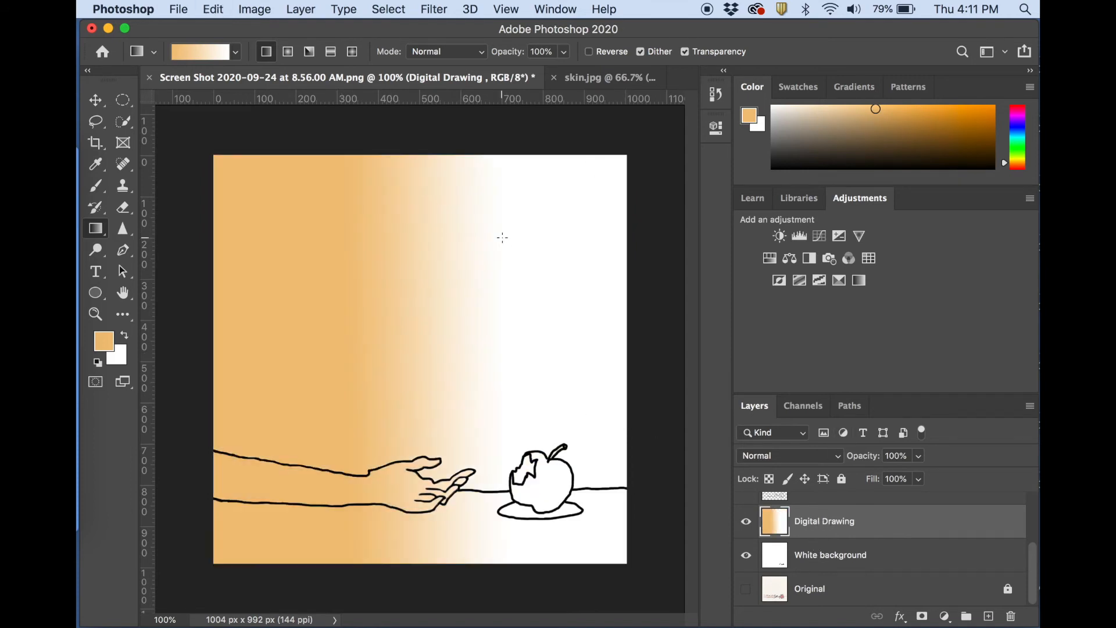
key(super+z)
Apply a vertical gradient on the White background layer from orange near the top to white above the hand, and lighten the foreground color to pale tan.
click(847, 554)
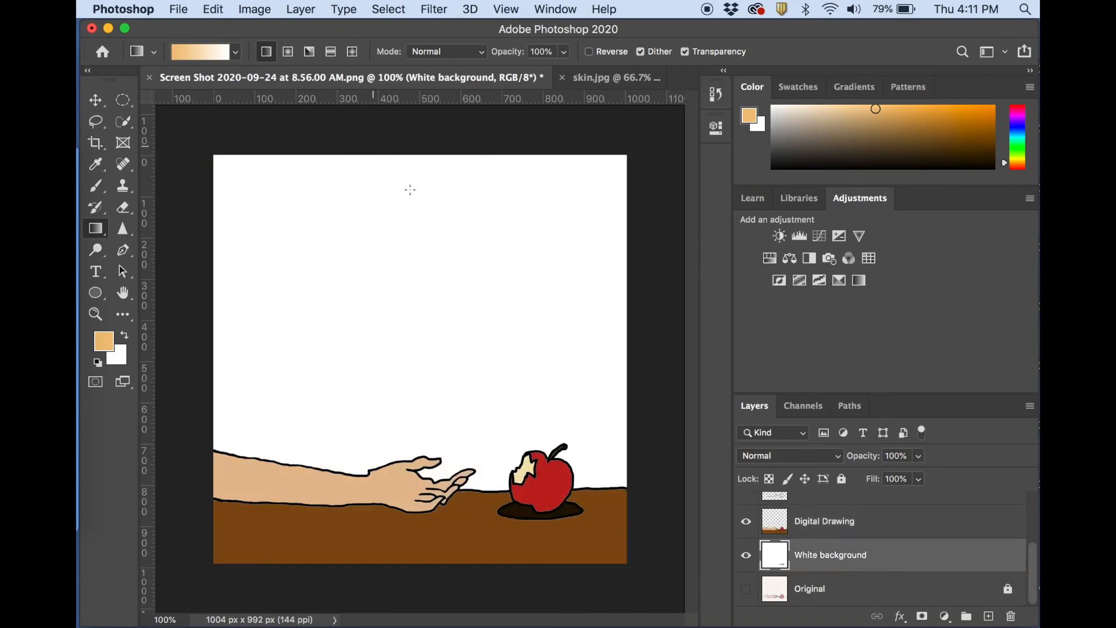
drag(409, 187, 408, 417)
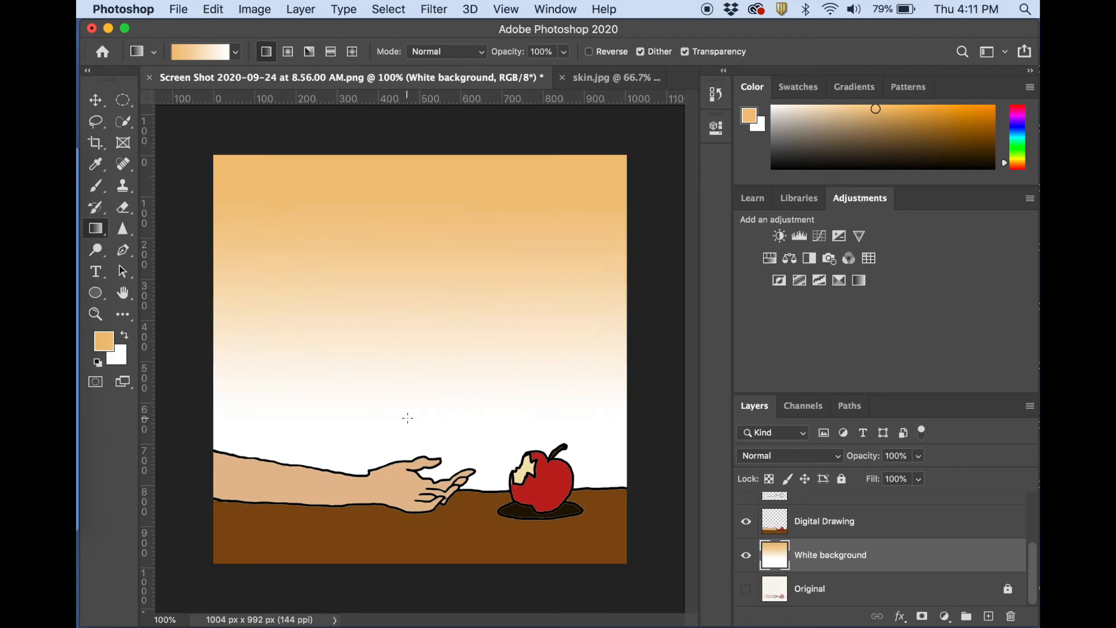
drag(909, 135, 830, 110)
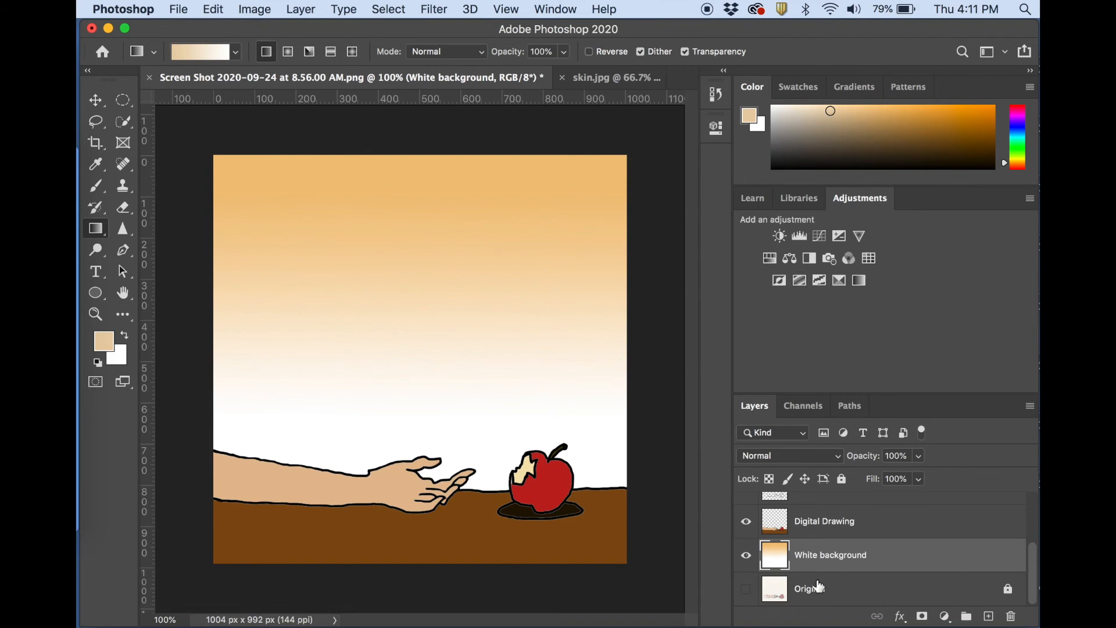
Set the foreground color to golden yellow, f5d377.
click(103, 341)
click(638, 137)
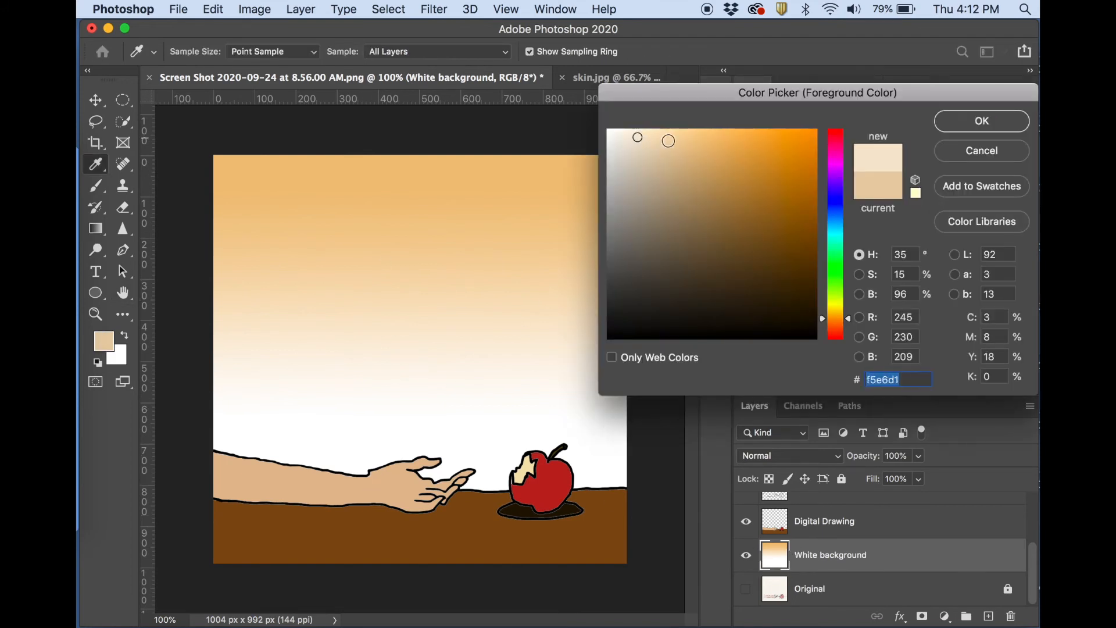
click(824, 317)
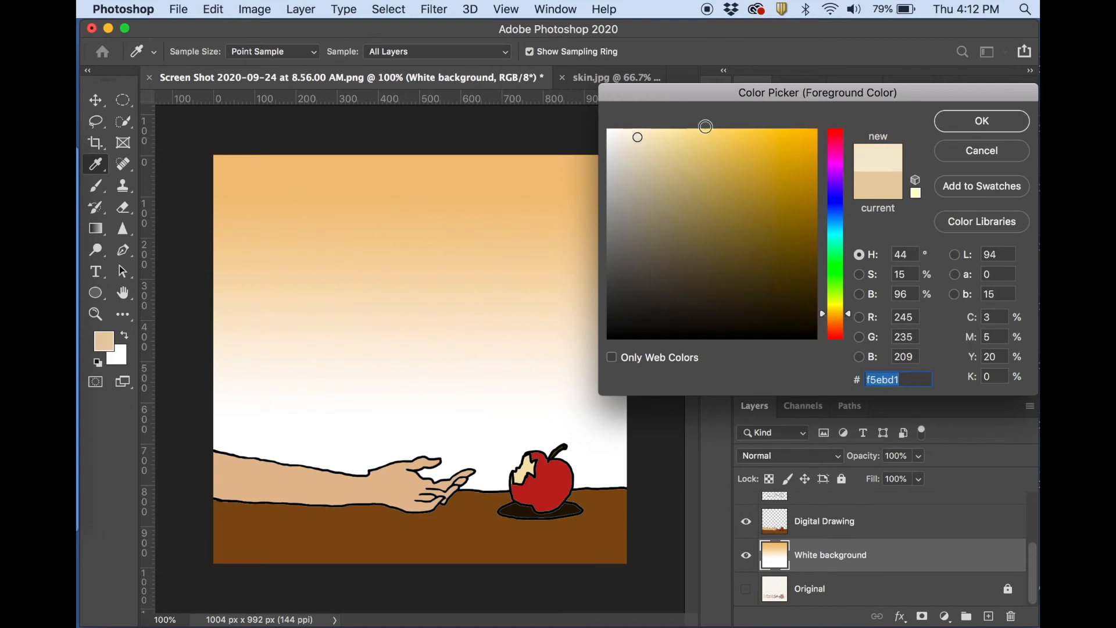
click(715, 137)
click(96, 228)
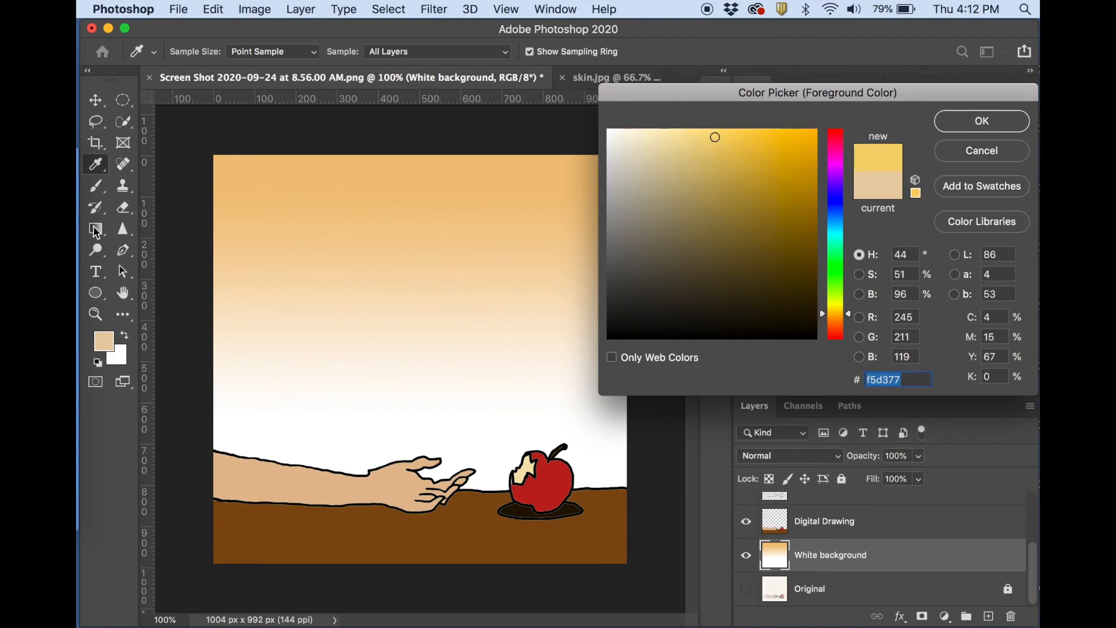
click(982, 121)
Cover the White background layer with a vertical yellow-to-white gradient running from near the canvas top to near its bottom edge.
drag(408, 182, 409, 406)
drag(409, 180, 407, 544)
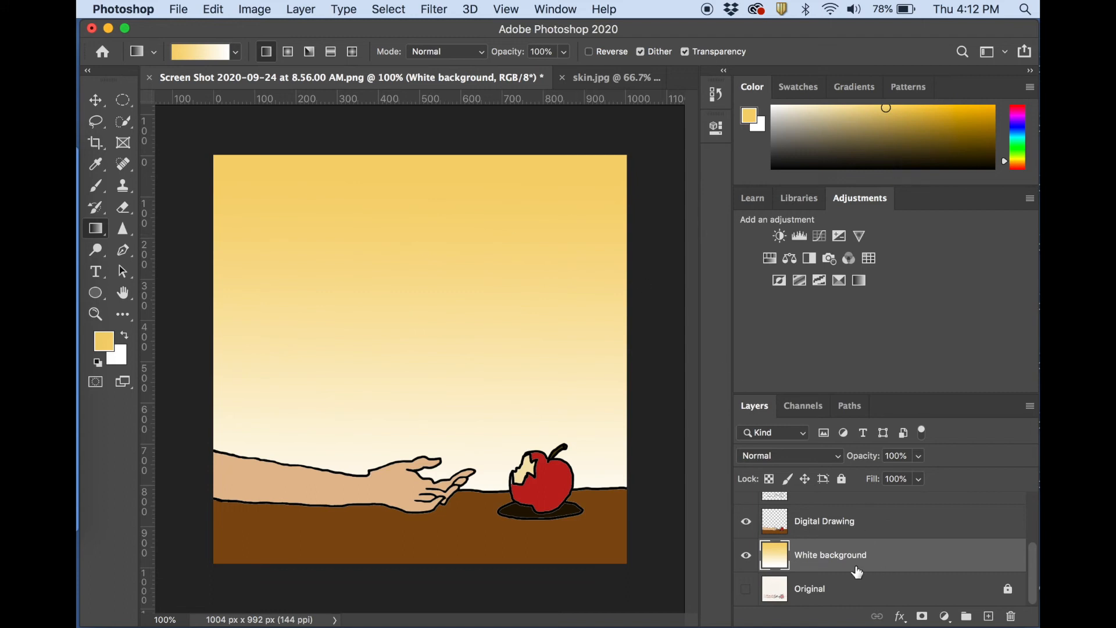
scroll(872, 562, up, 3)
scroll(875, 563, down, 5)
Switch to the Type tool and browse the samples of the available fonts.
click(101, 275)
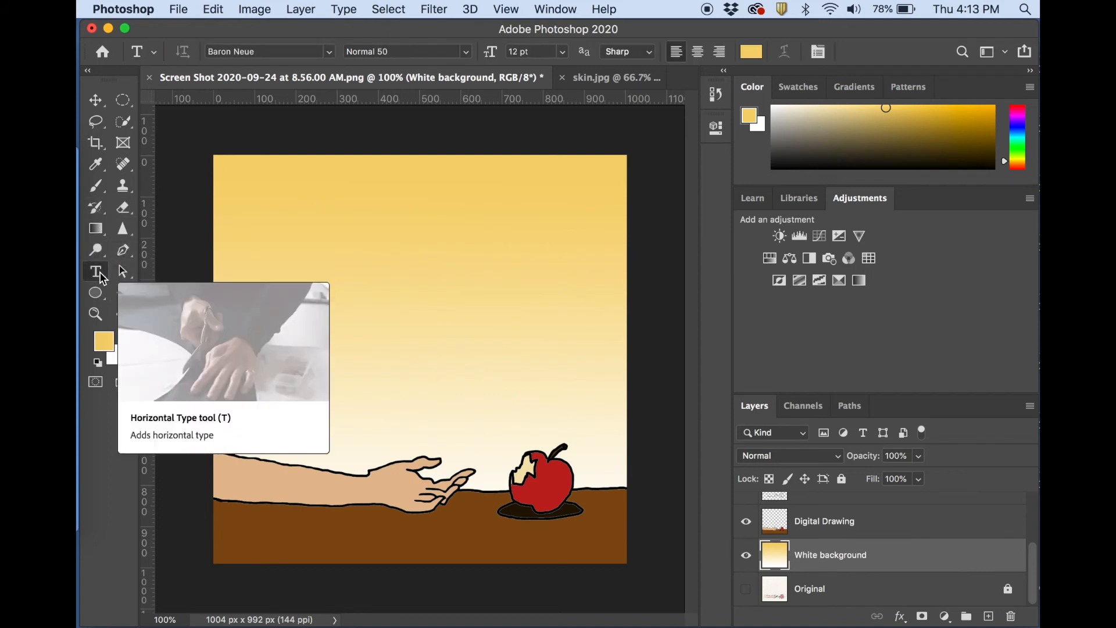
click(329, 52)
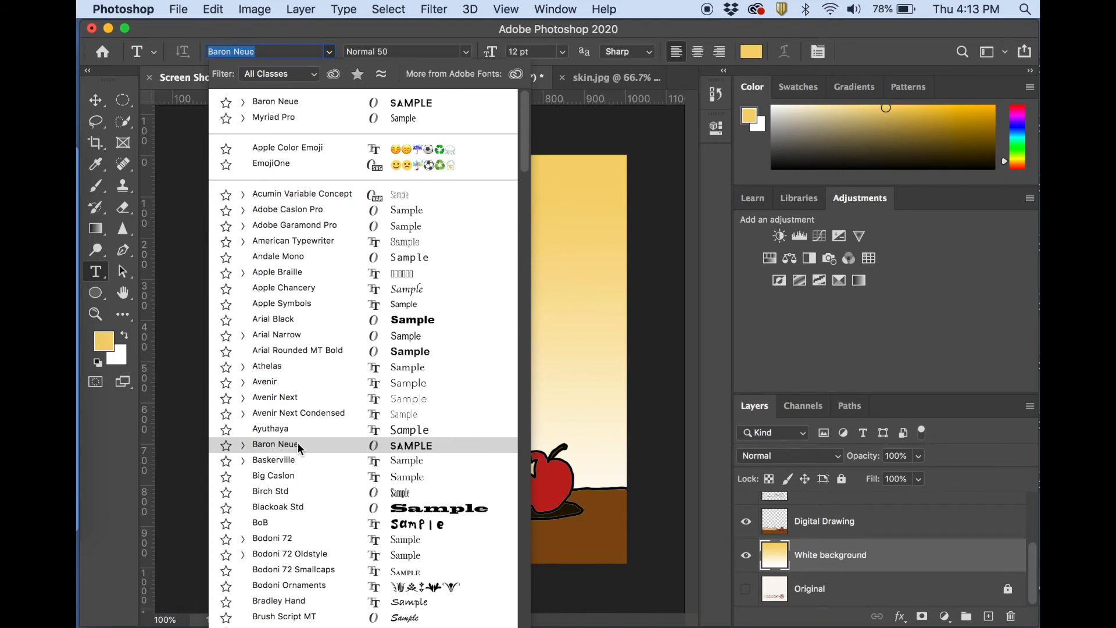
scroll(424, 474, down, 5)
scroll(425, 473, down, 4)
scroll(424, 474, down, 14)
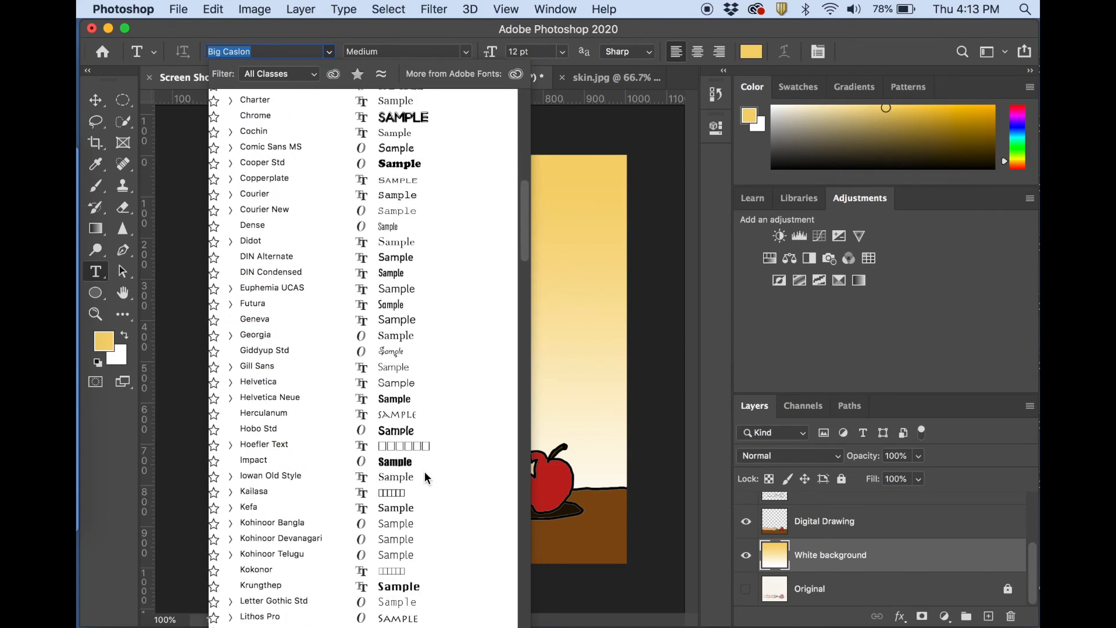
scroll(424, 471, down, 6)
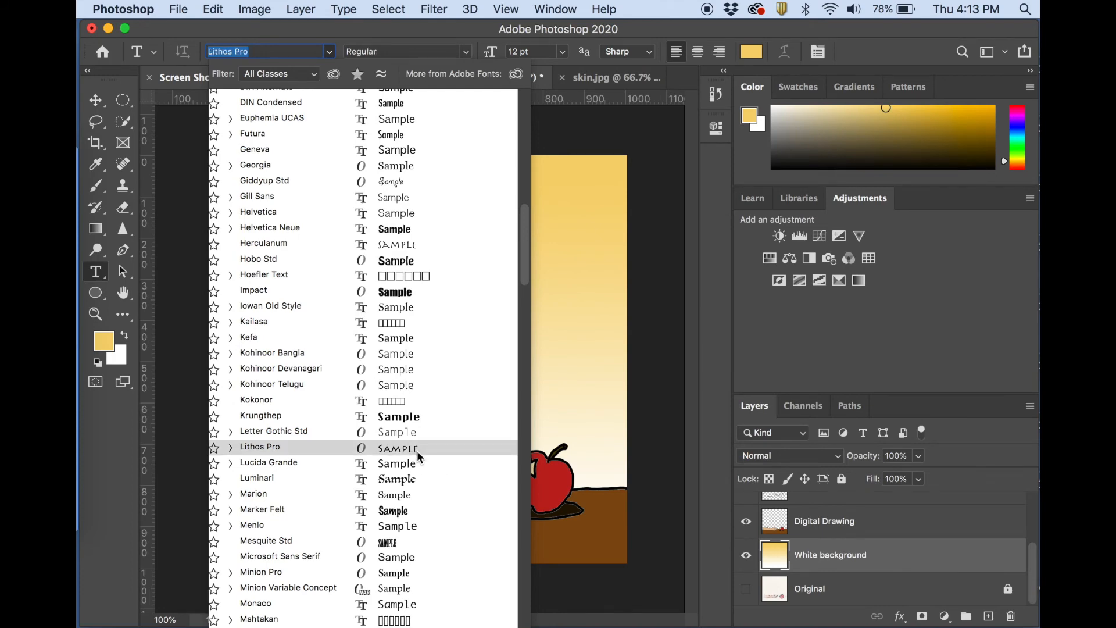
scroll(417, 451, down, 7)
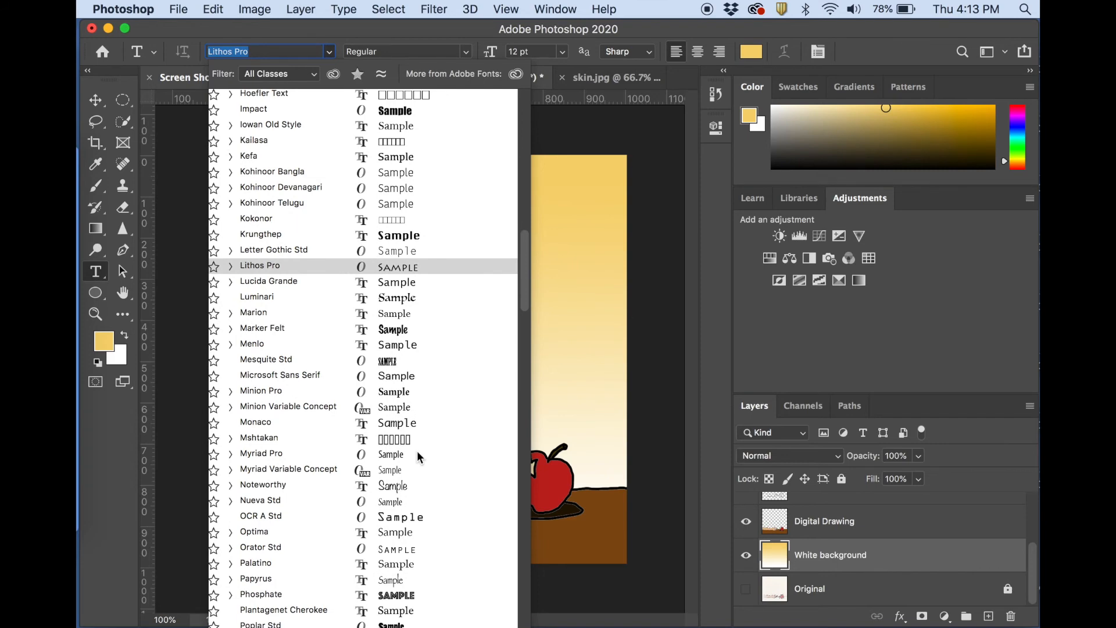
scroll(416, 489, down, 6)
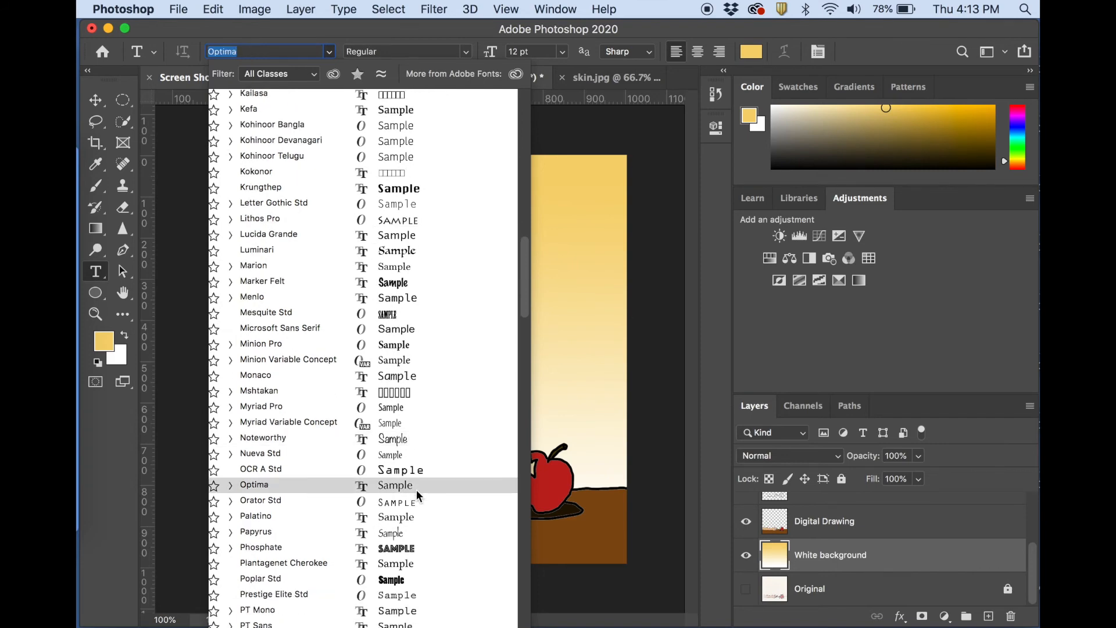
scroll(426, 501, down, 3)
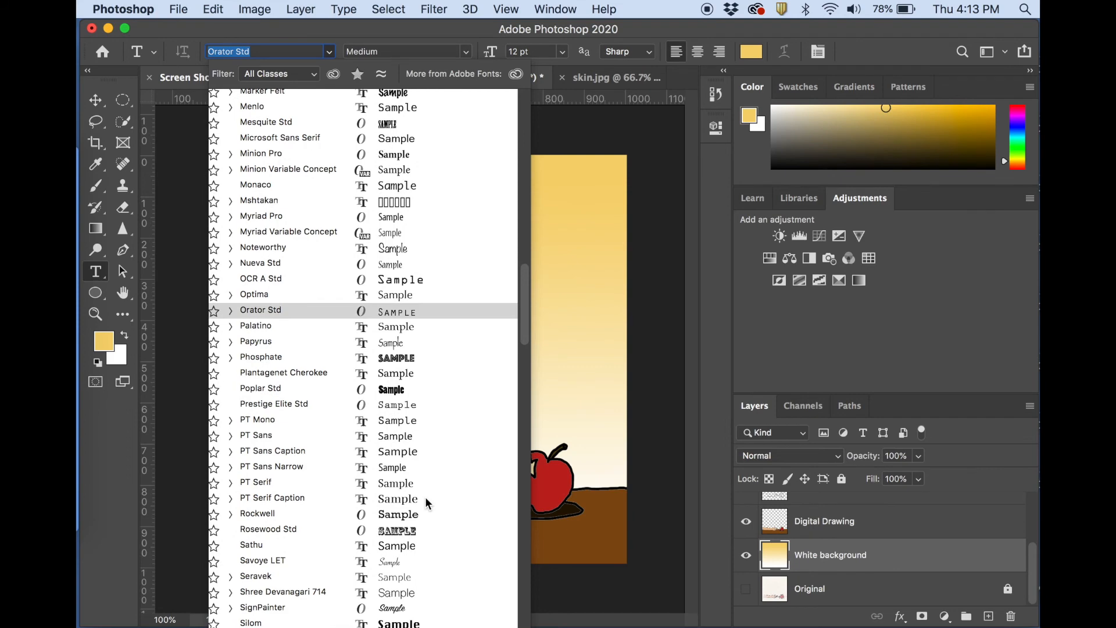
scroll(425, 500, up, 8)
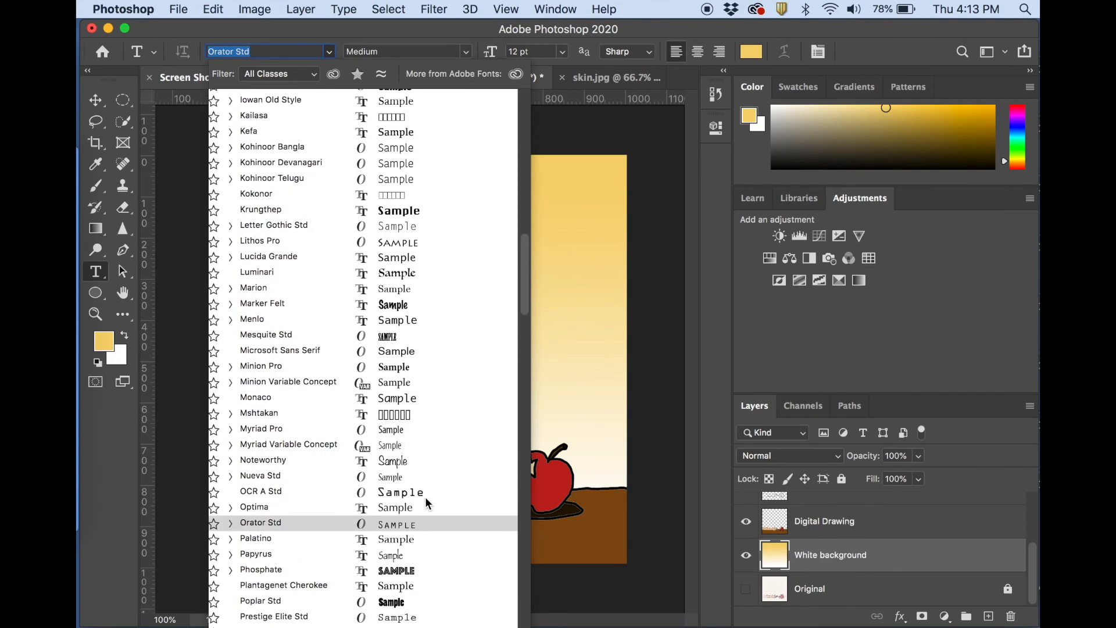
scroll(425, 499, up, 3)
scroll(424, 497, up, 5)
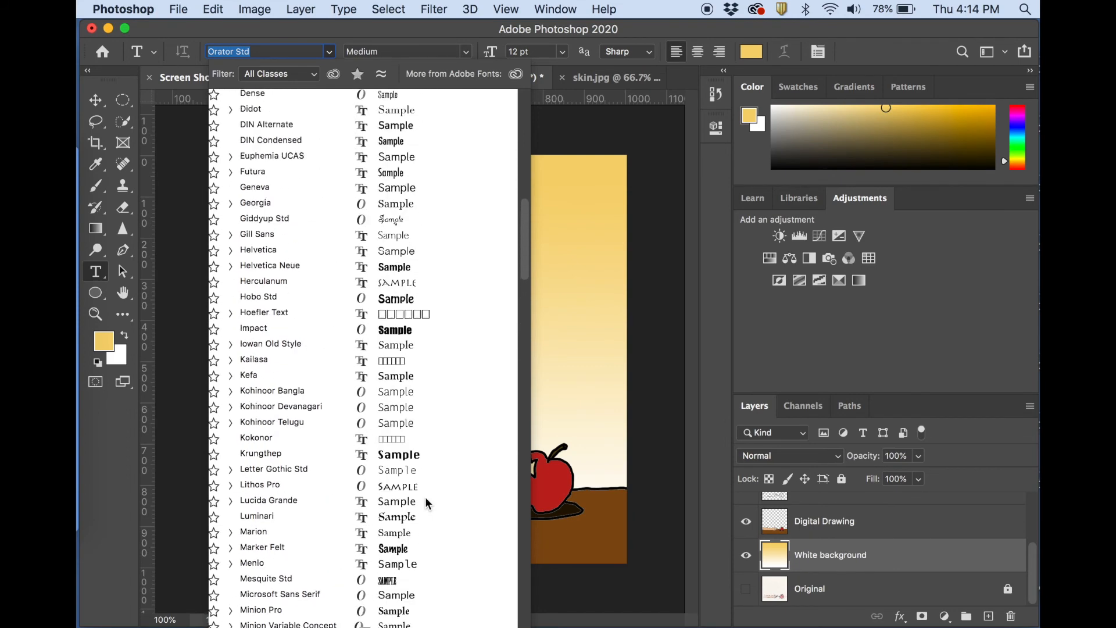
scroll(421, 401, up, 8)
scroll(407, 256, up, 2)
scroll(434, 250, up, 2)
scroll(435, 247, up, 8)
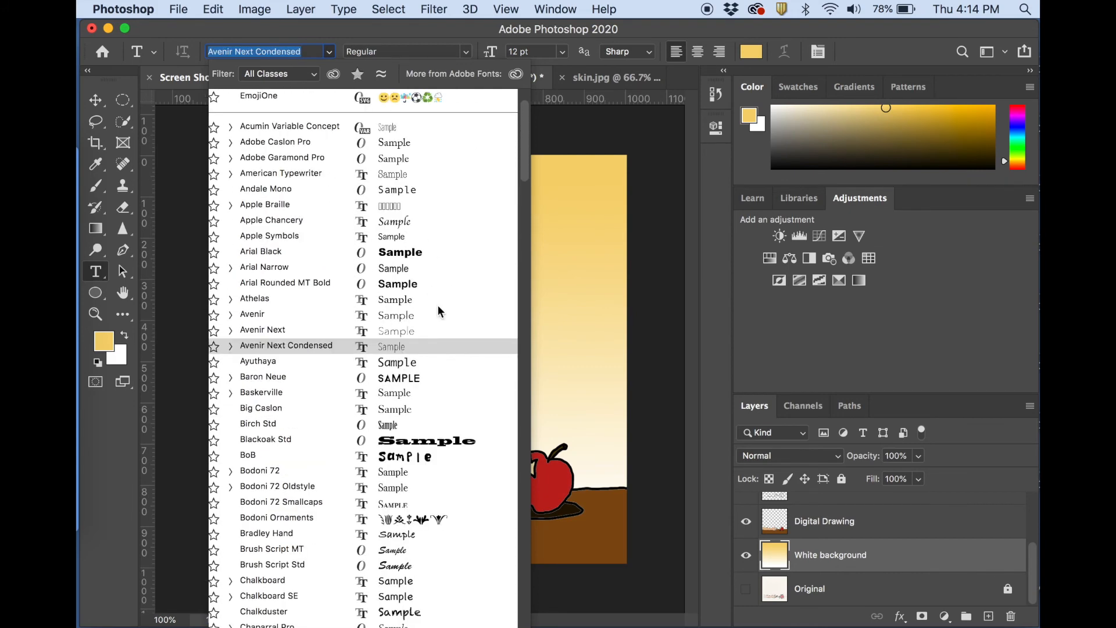
Set the text font to Trattatello.
scroll(459, 302, down, 15)
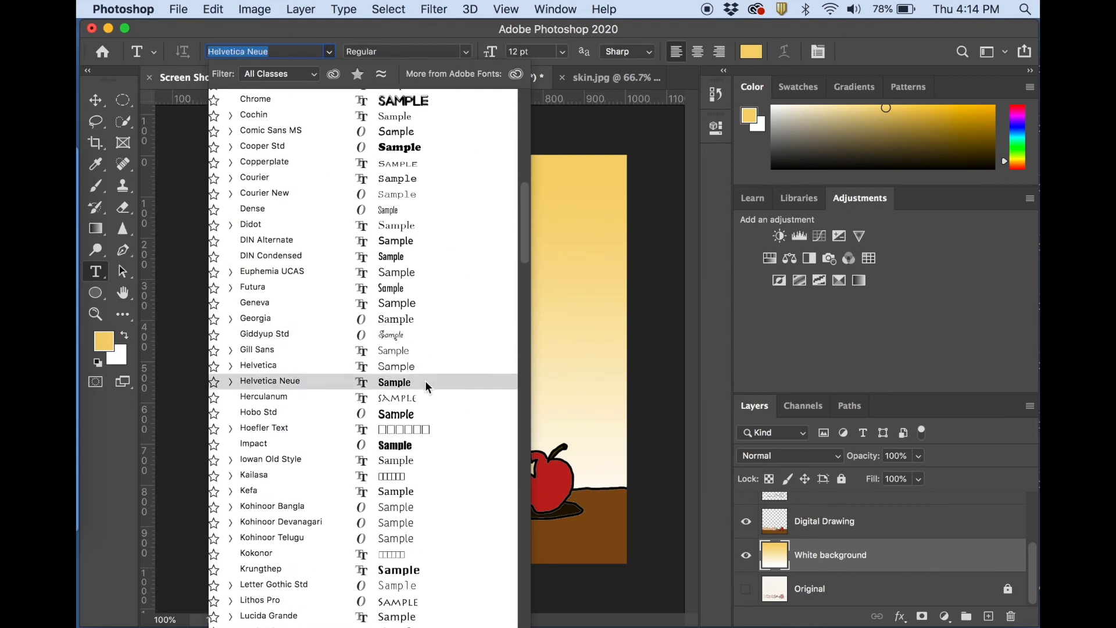
scroll(424, 380, down, 8)
scroll(441, 431, down, 12)
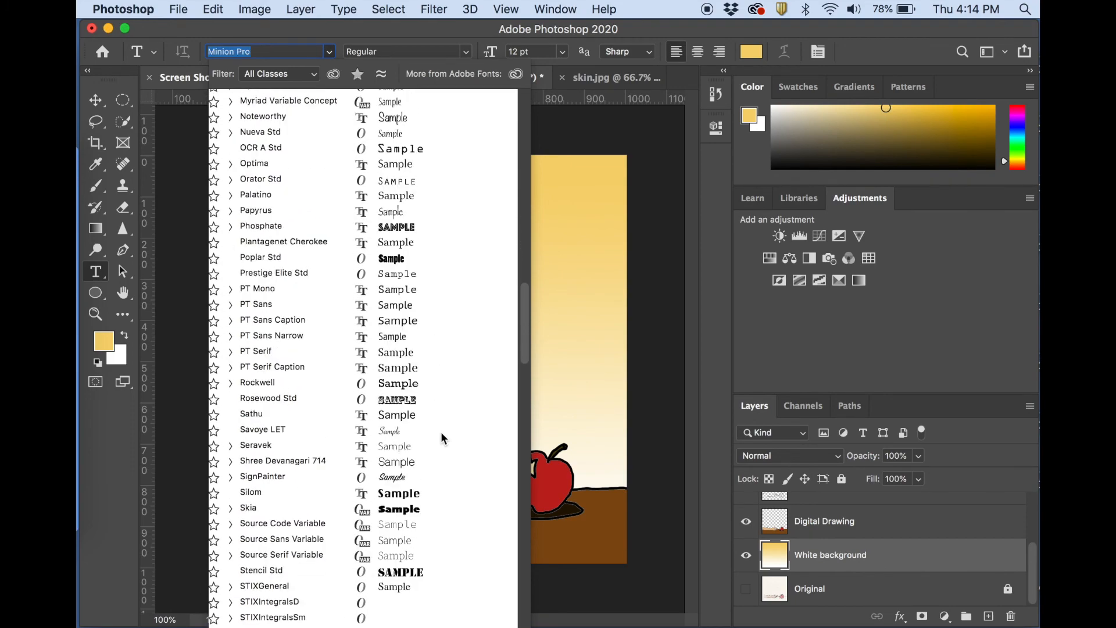
scroll(436, 459, down, 4)
scroll(433, 456, up, 2)
scroll(433, 456, down, 15)
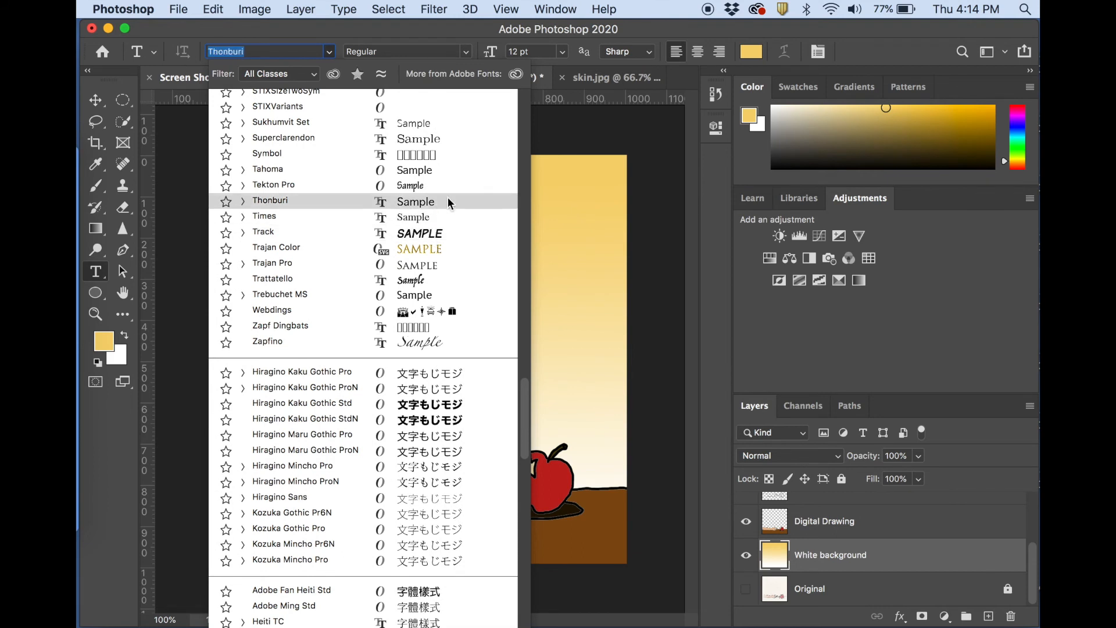
scroll(447, 197, up, 2)
click(412, 310)
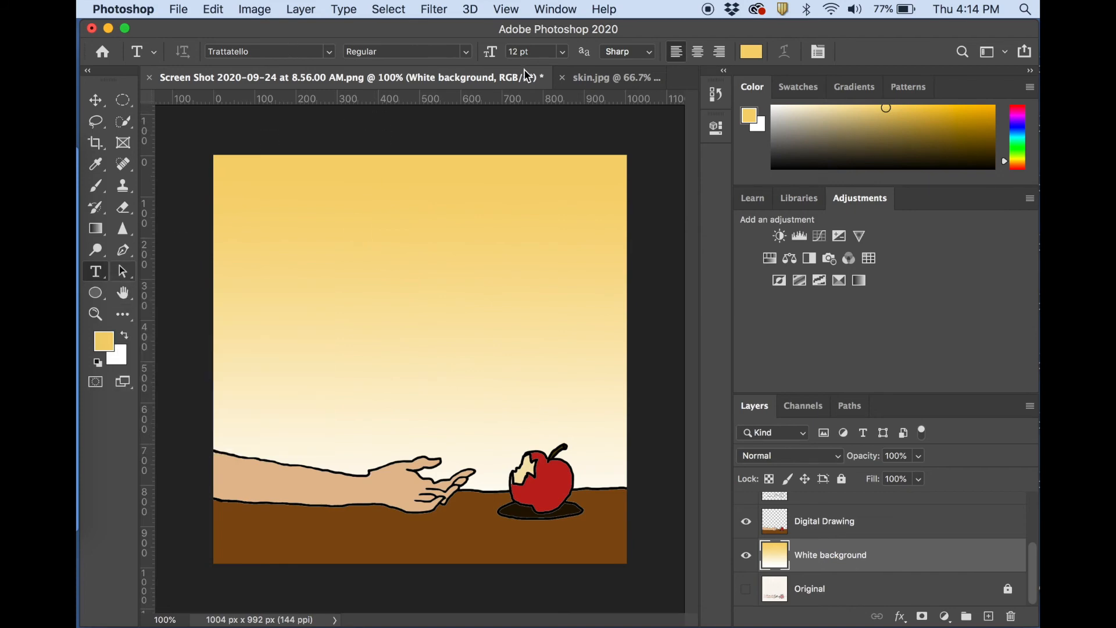
Set the text font to American Typewriter and the size to 14 pt.
click(329, 52)
scroll(274, 256, down, 10)
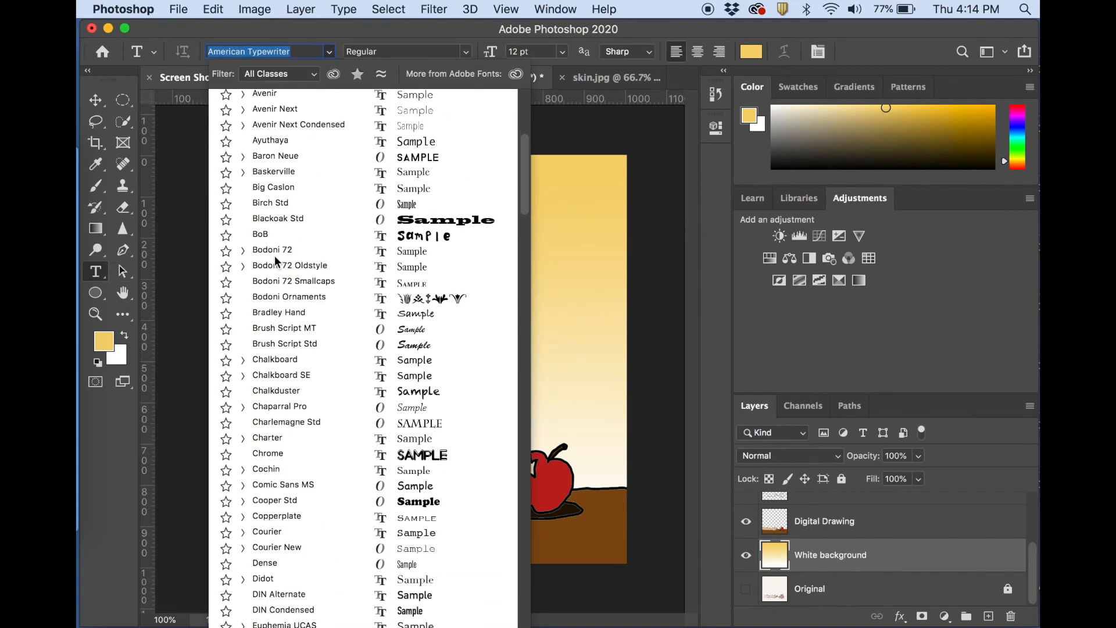
scroll(274, 255, up, 10)
click(563, 48)
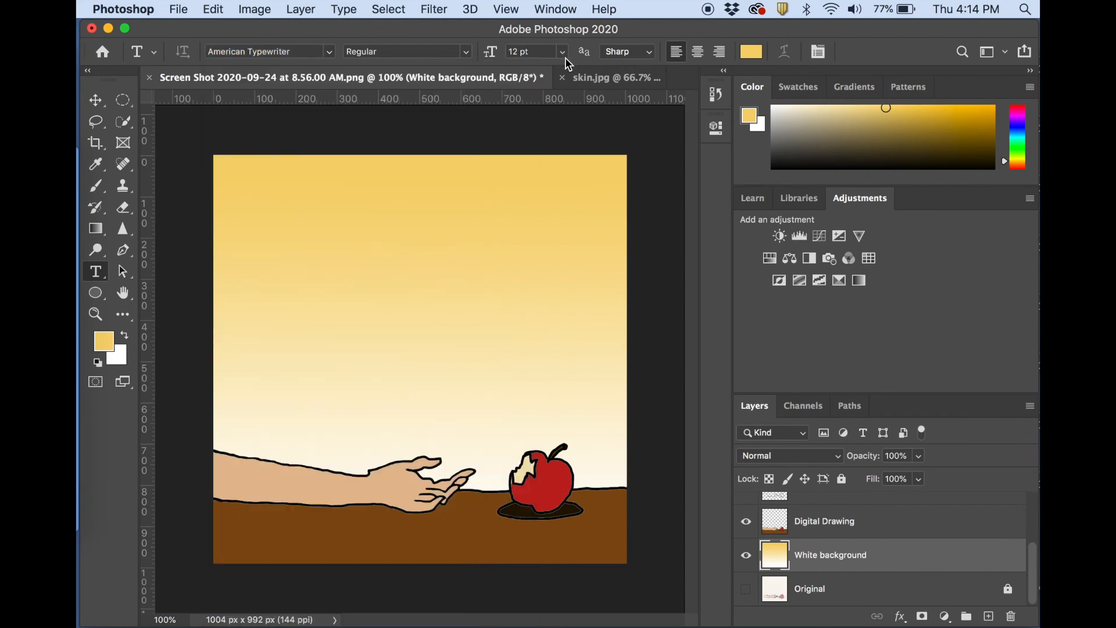
click(562, 54)
click(540, 163)
Set the text color to black and start a new text line in the upper part of the gradient sky.
click(750, 52)
click(658, 336)
click(978, 119)
scroll(838, 567, up, 5)
click(300, 241)
Copy the sentence starting "When she breaks the tender peel" from Notes and paste it over the Lorem Ipsum placeholder in Photoshop.
click(80, 207)
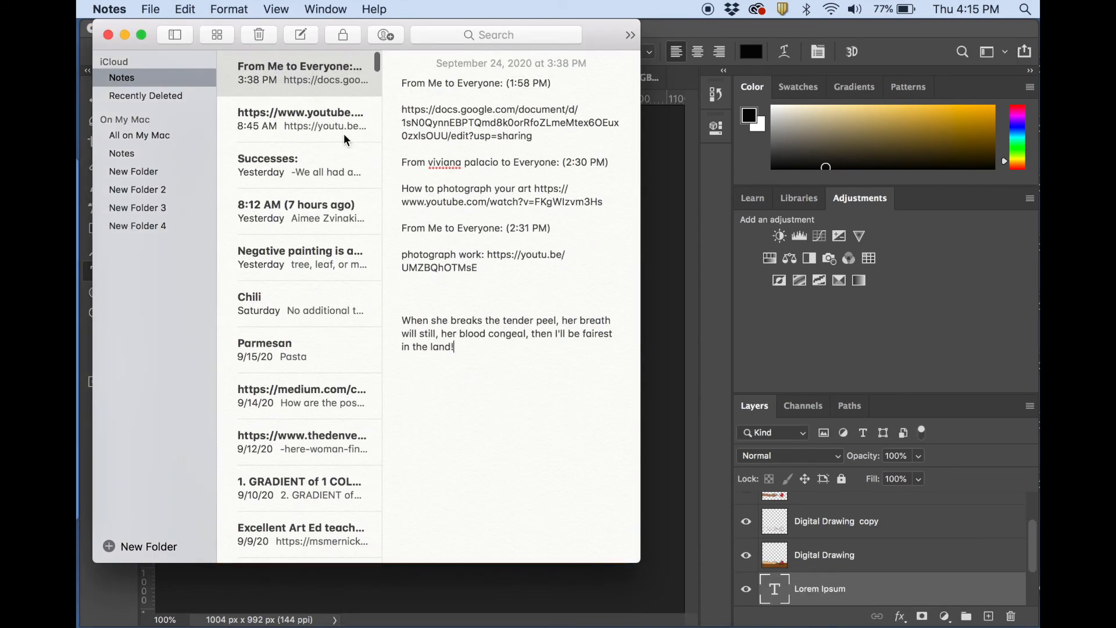
drag(465, 348, 399, 315)
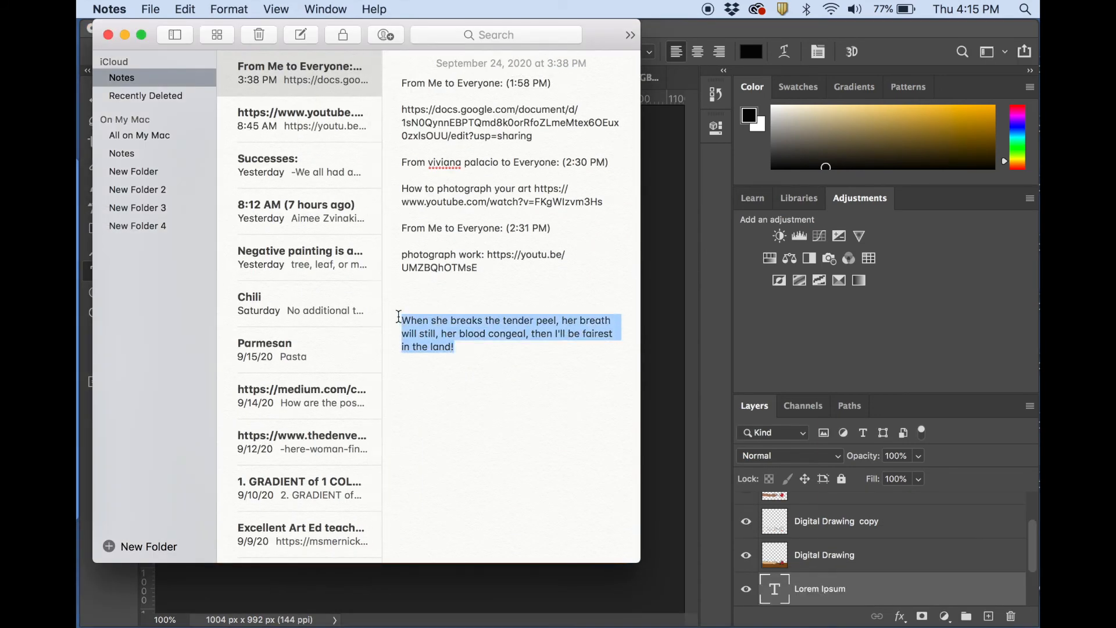
click(127, 36)
click(391, 247)
key(super+a)
key(super+v)
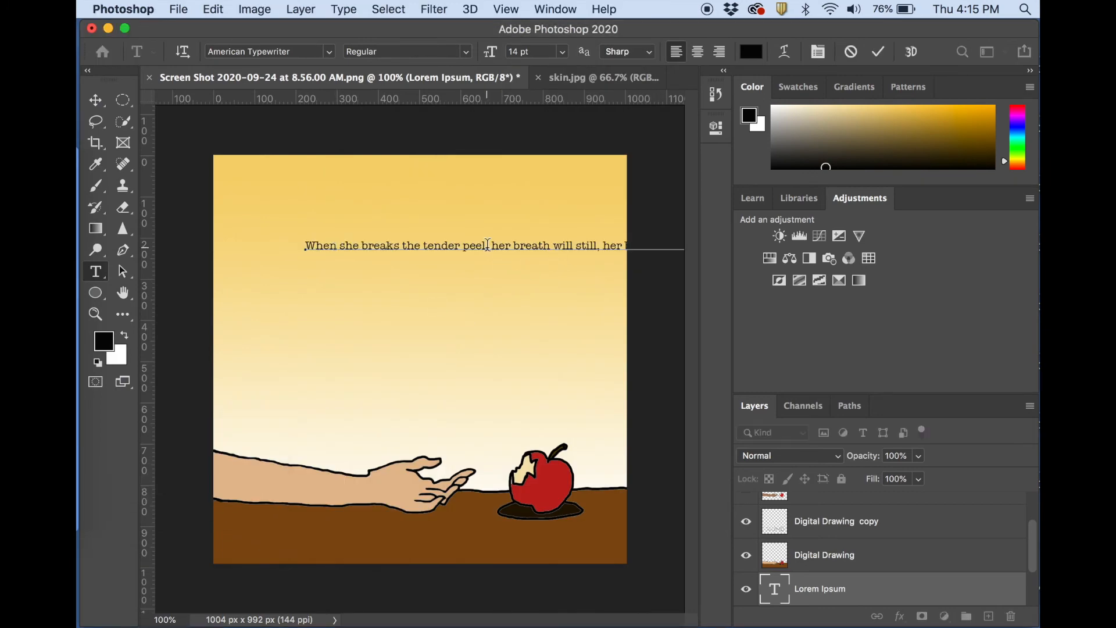
Move the quote toward the canvas's upper left and break it into three lines after "peel," and "congeal,".
click(96, 100)
drag(418, 249, 367, 230)
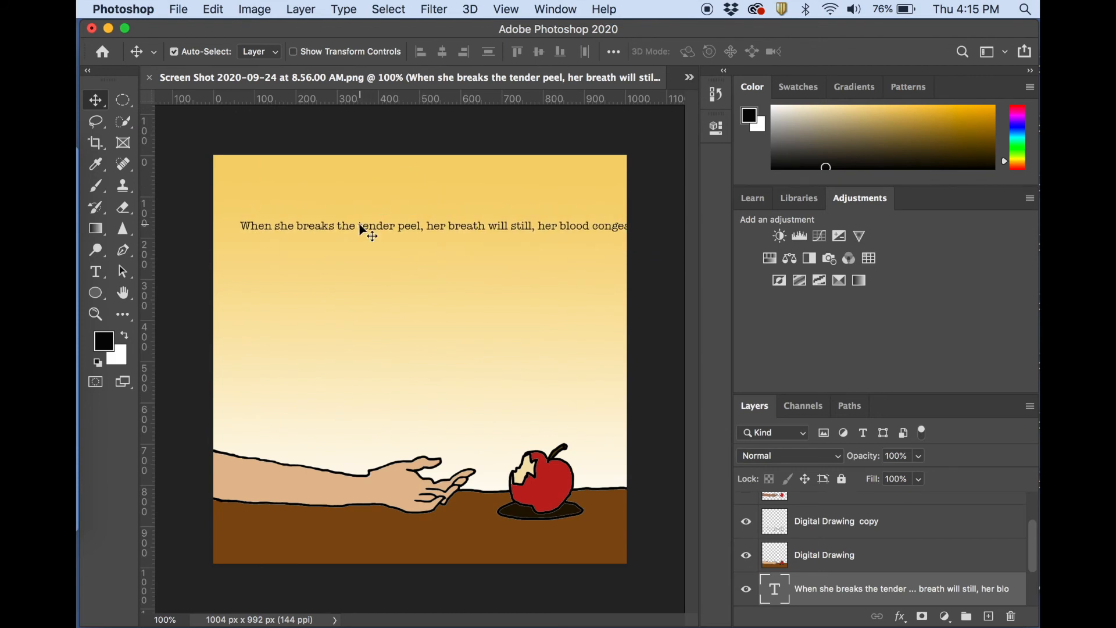
double_click(426, 226)
key(Return)
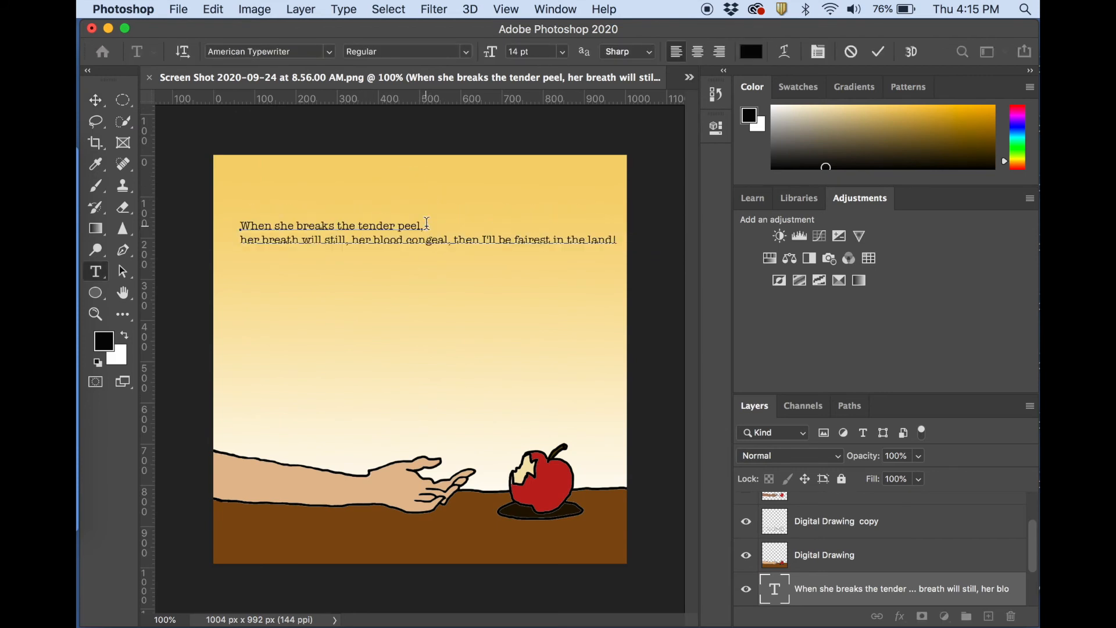
click(455, 238)
key(Return)
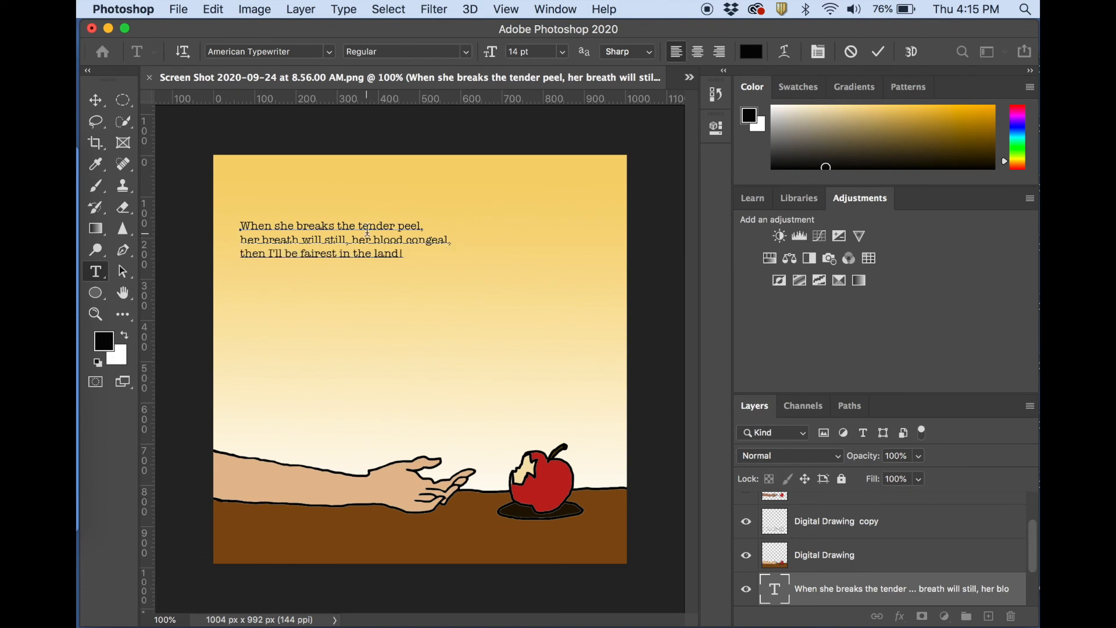
Set the whole quote's font size to 16 pt, keep the Regular style and commit the text.
drag(237, 225, 404, 256)
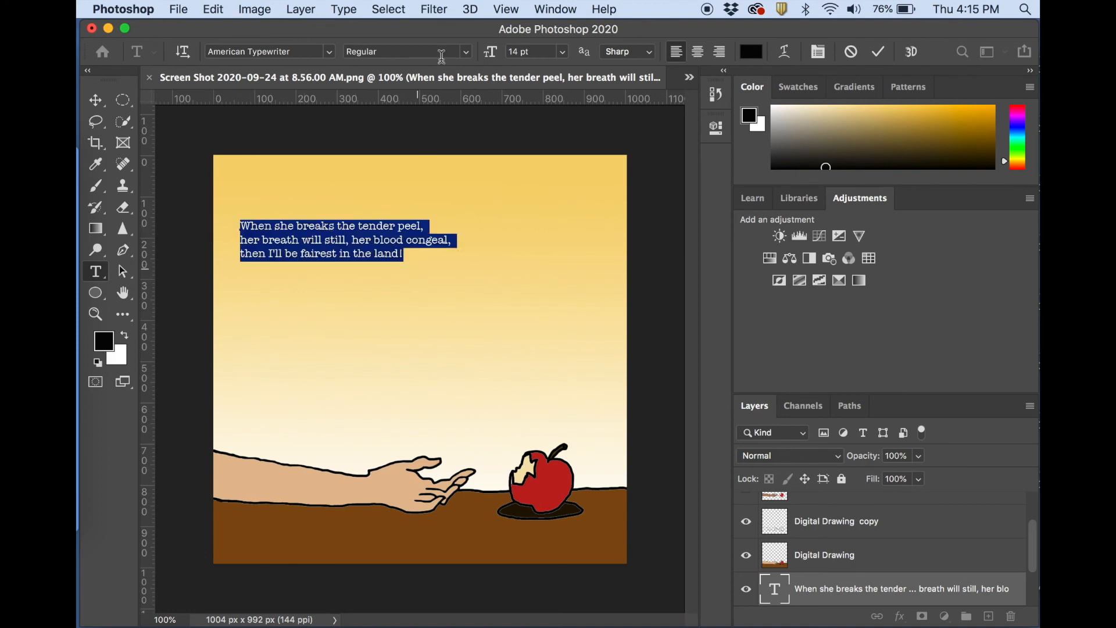
click(564, 51)
click(533, 174)
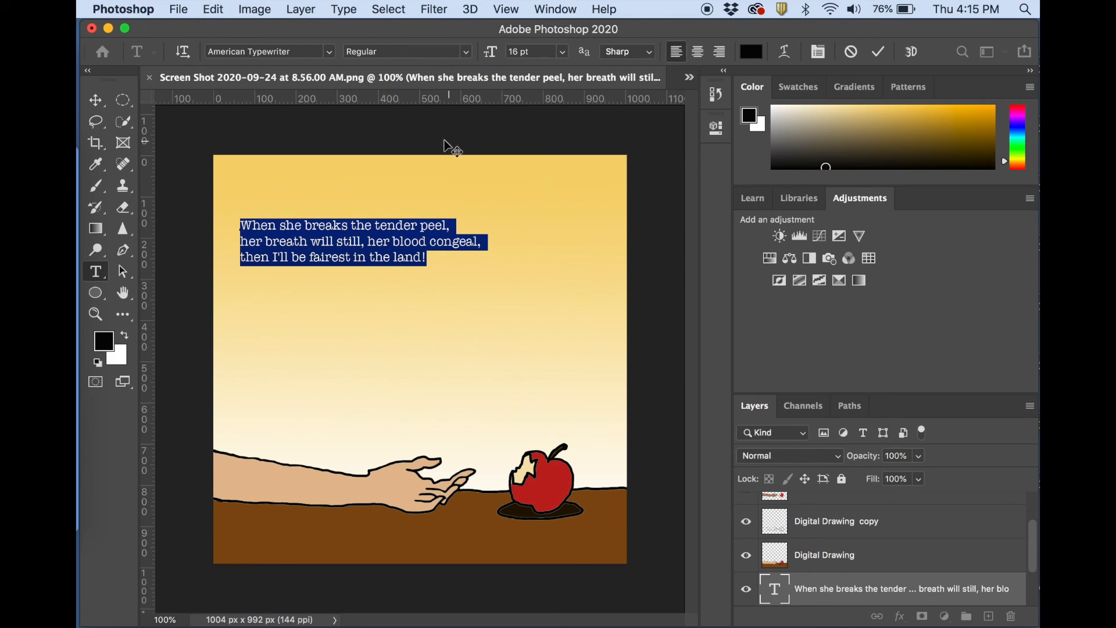
click(471, 56)
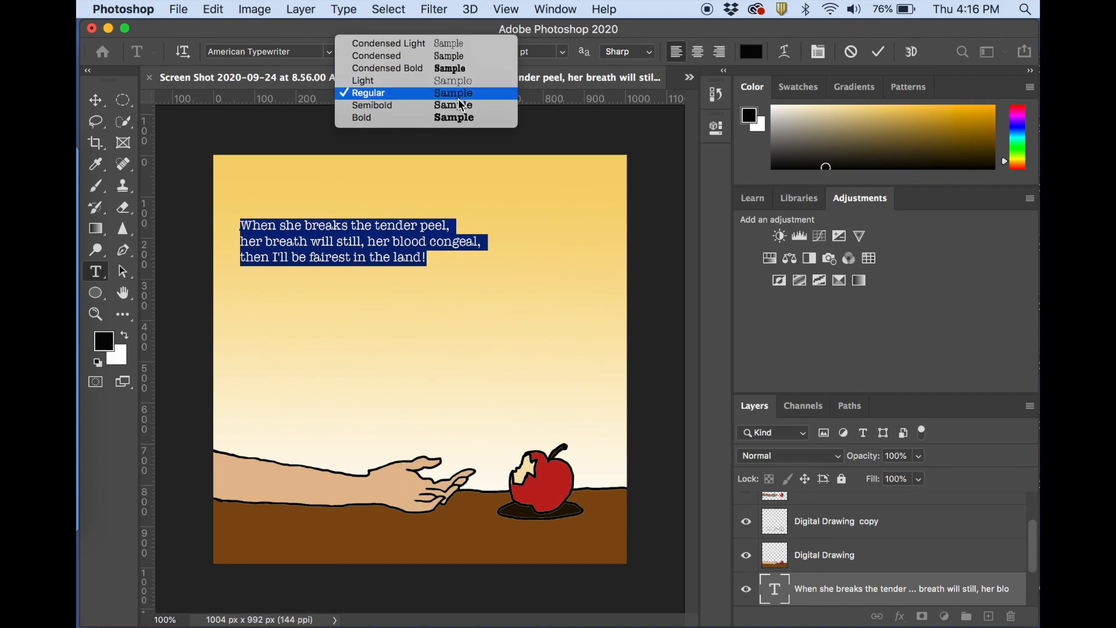
click(451, 23)
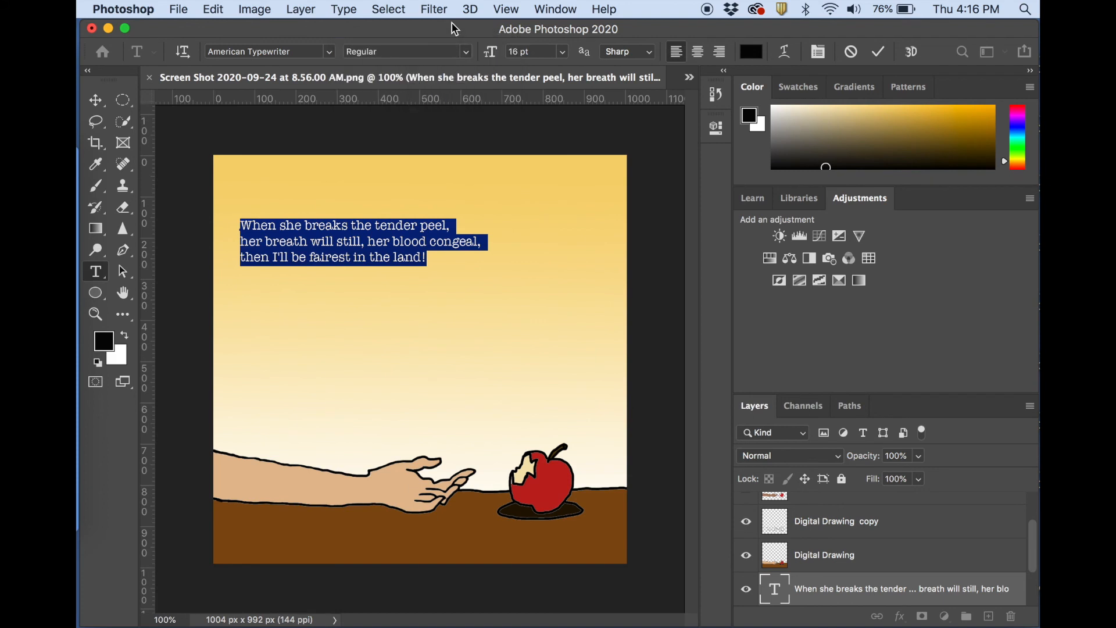
click(98, 105)
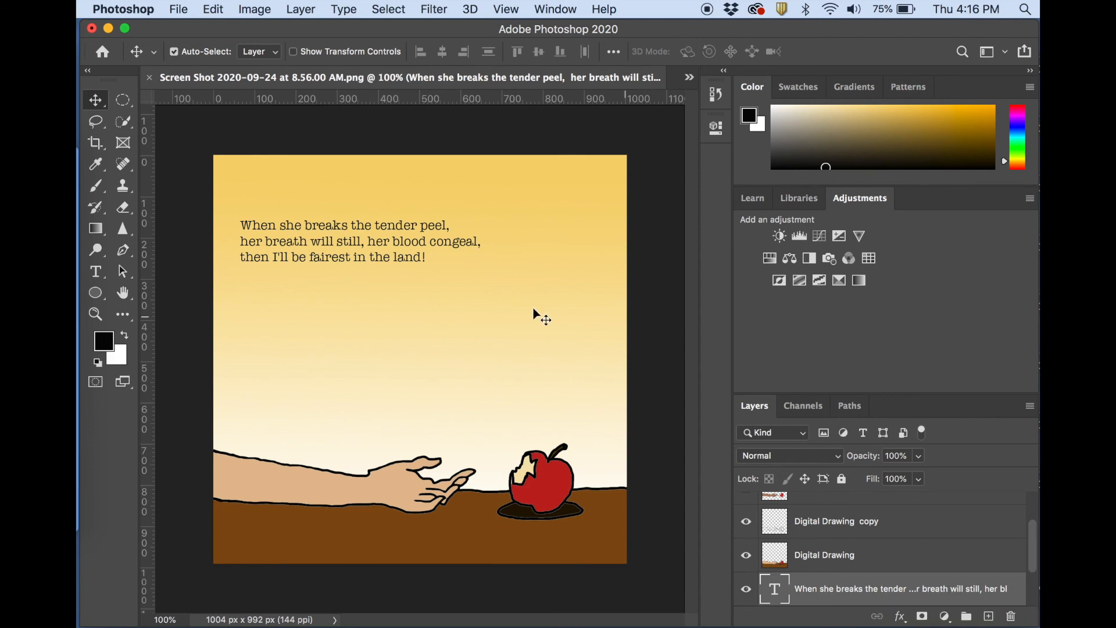
Set the whole quote's anti-aliasing to None and its font size to 18 pt.
double_click(402, 234)
triple_click(402, 234)
drag(427, 256, 230, 213)
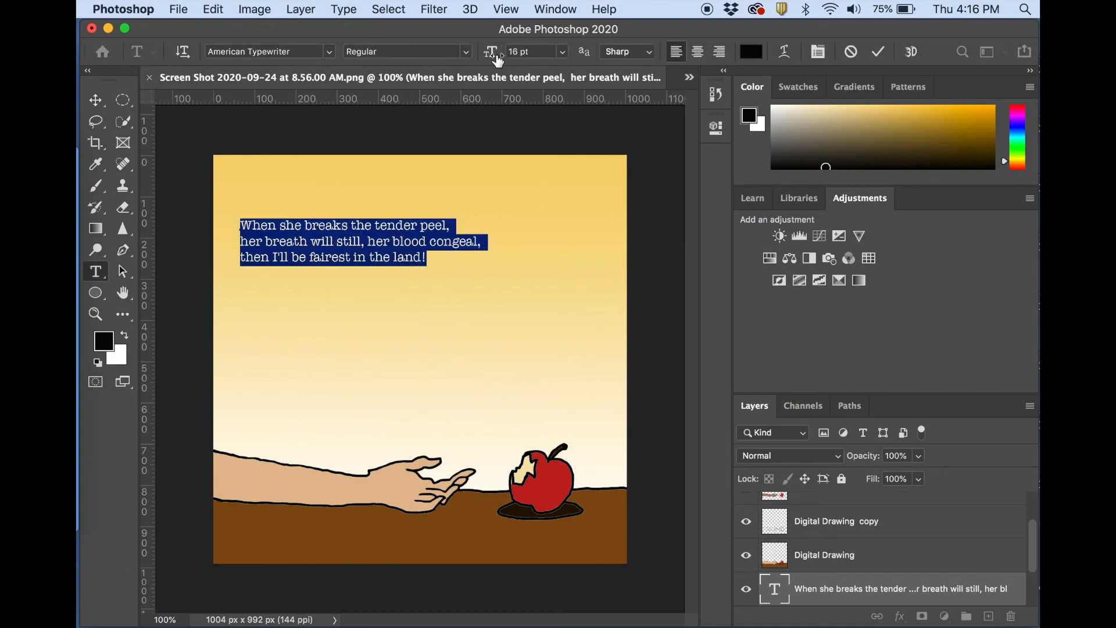
click(650, 54)
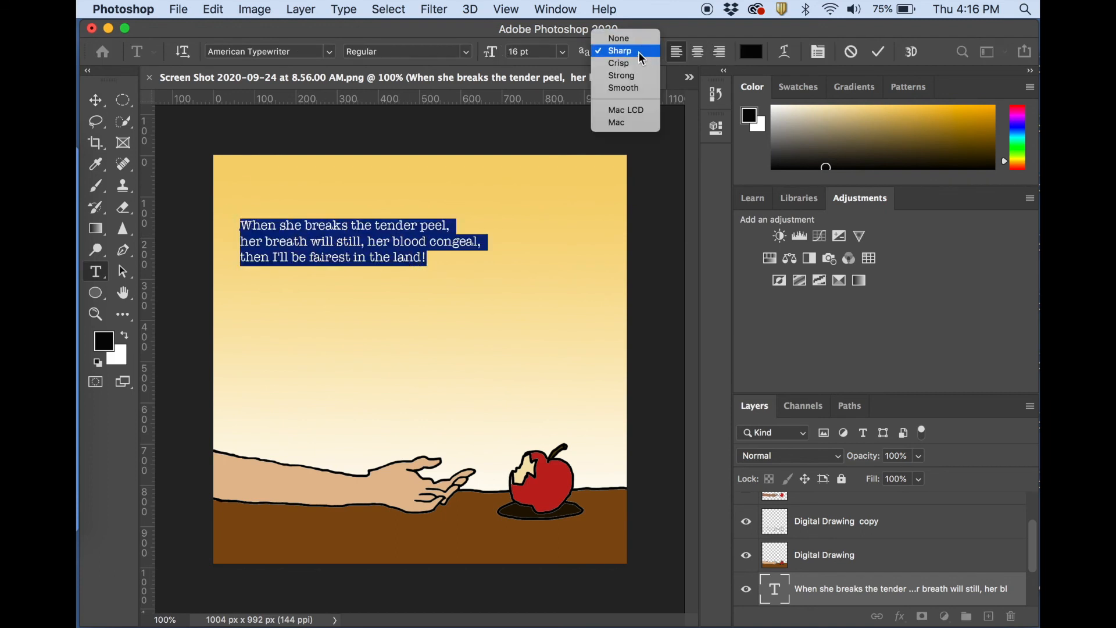
click(636, 39)
click(562, 51)
click(535, 186)
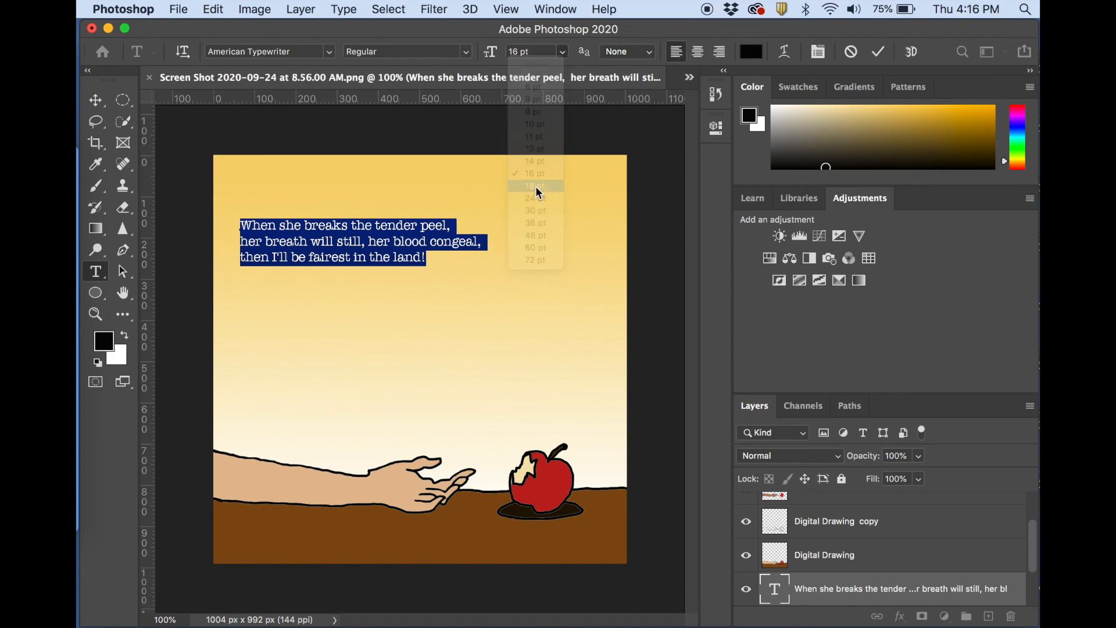
click(453, 260)
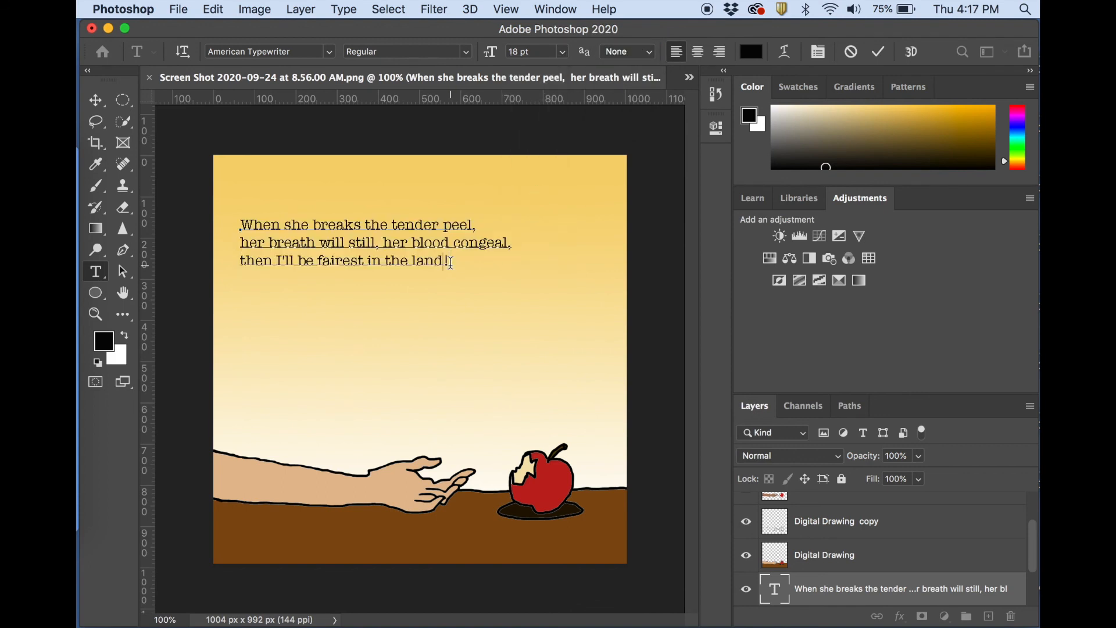
Enclose the whole quote in double quotation marks and move it slightly up and to the right on the canvas.
text(")
click(242, 223)
text(")
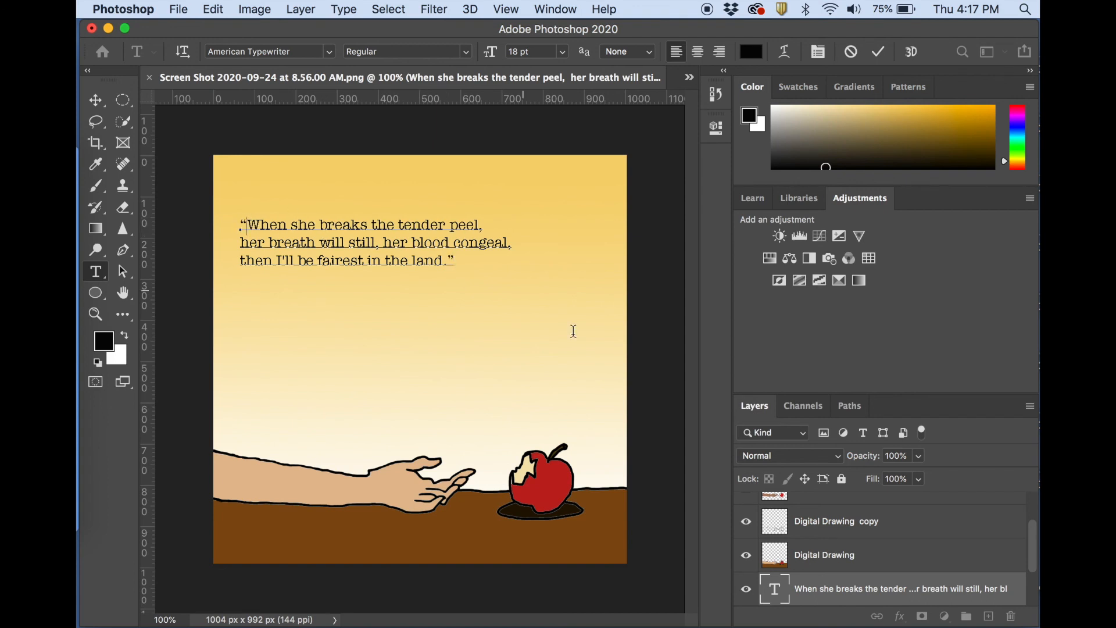
click(96, 100)
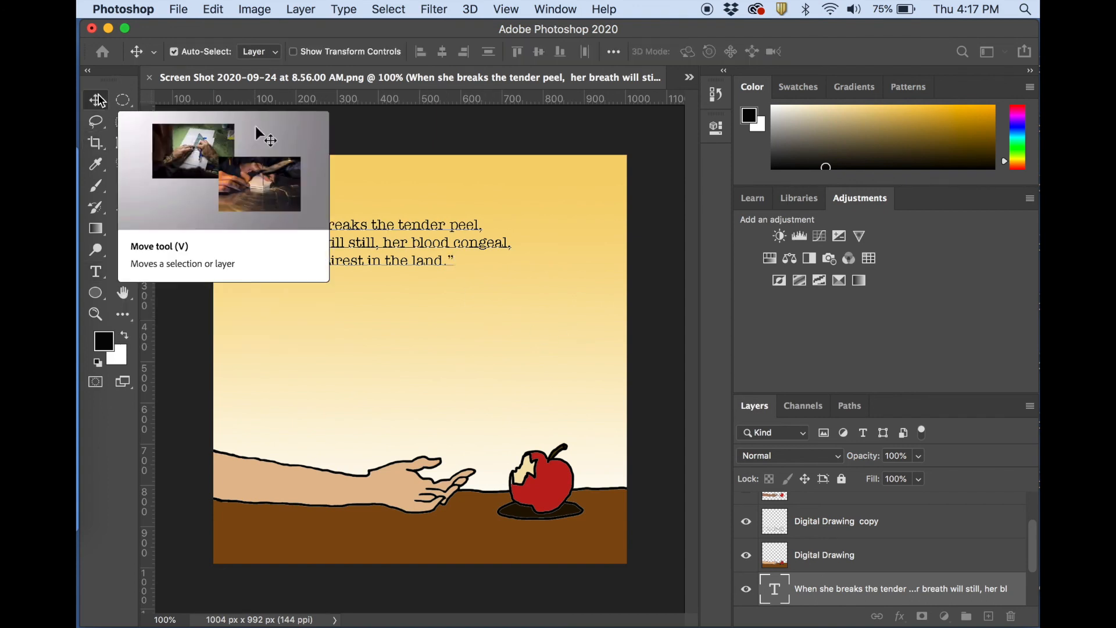
drag(328, 233, 351, 216)
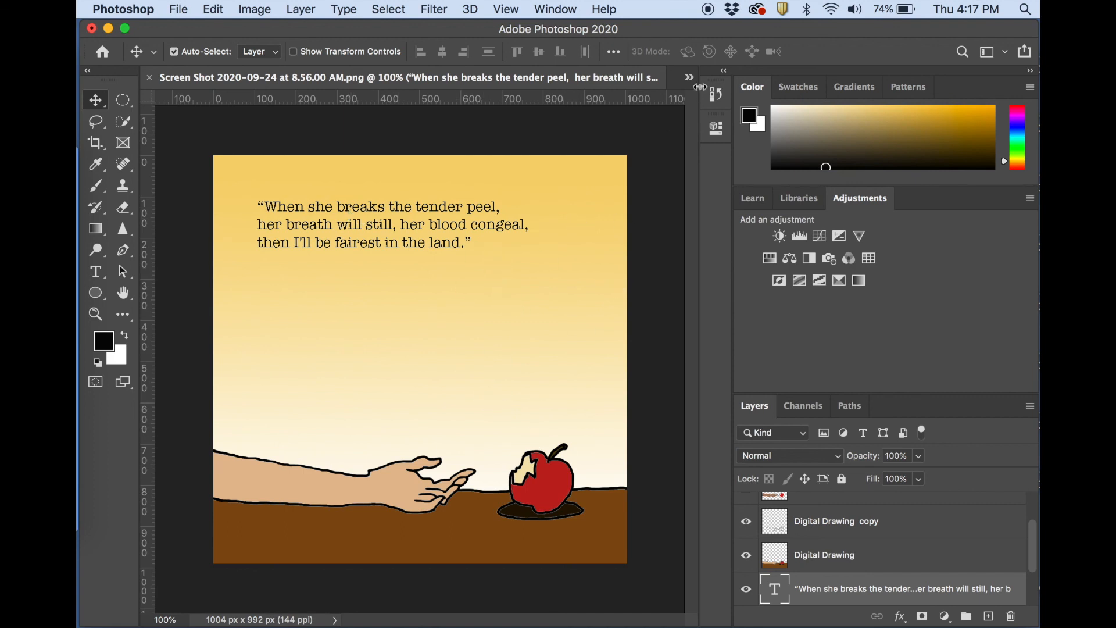
mouse_move(706, 26)
mouse_down()
mouse_move(743, 22)
mouse_move(689, 19)
mouse_move(700, 33)
mouse_up()
key(super)
drag(213, 155, 626, 564)
Save the illustration on the computer's Desktop as connotativeillustration_az.psd in Photoshop format with layers and the embedded color profile.
click(180, 10)
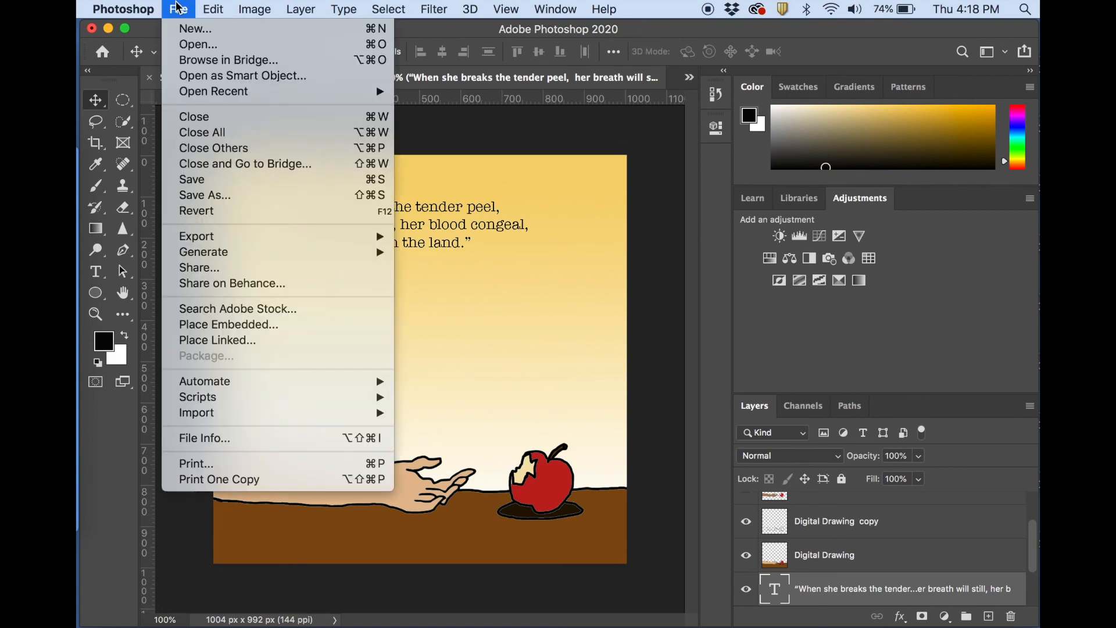
click(215, 196)
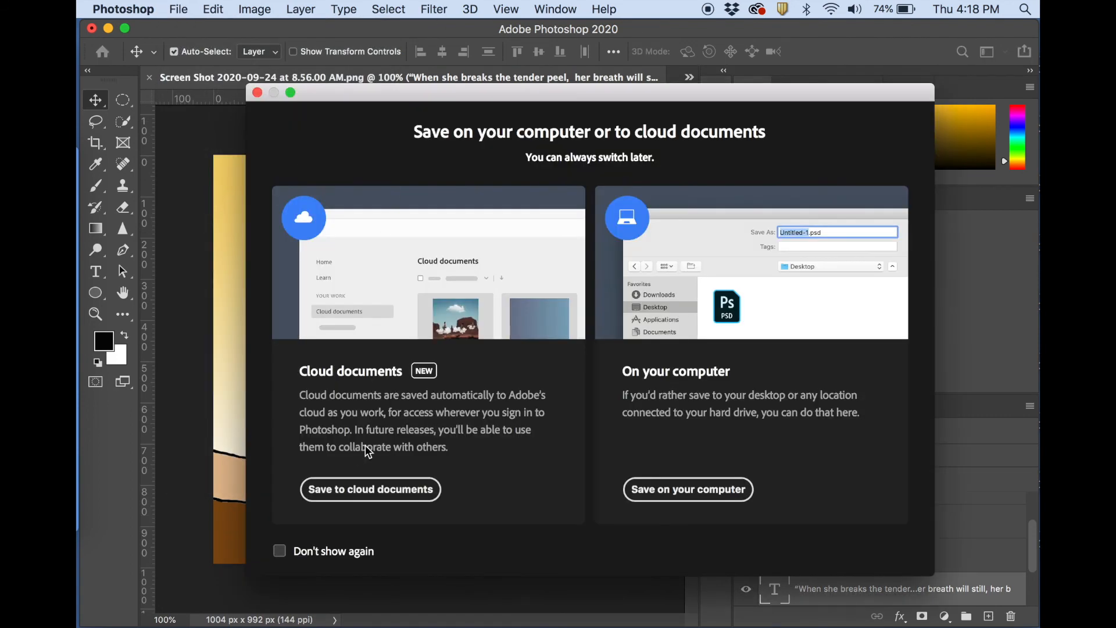
click(671, 494)
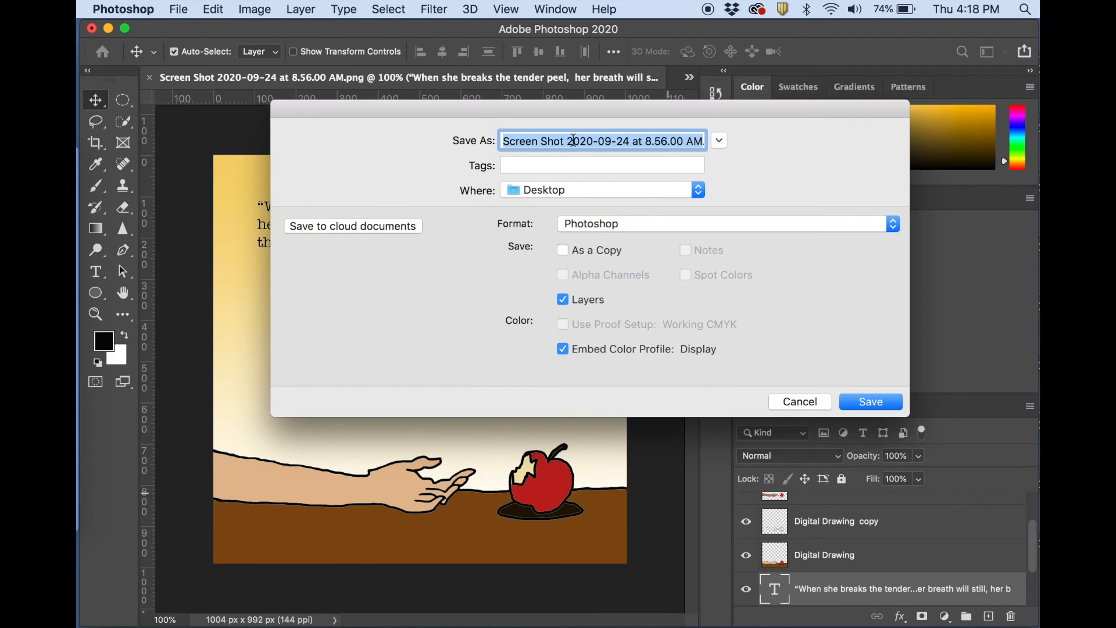
text(connotativeill)
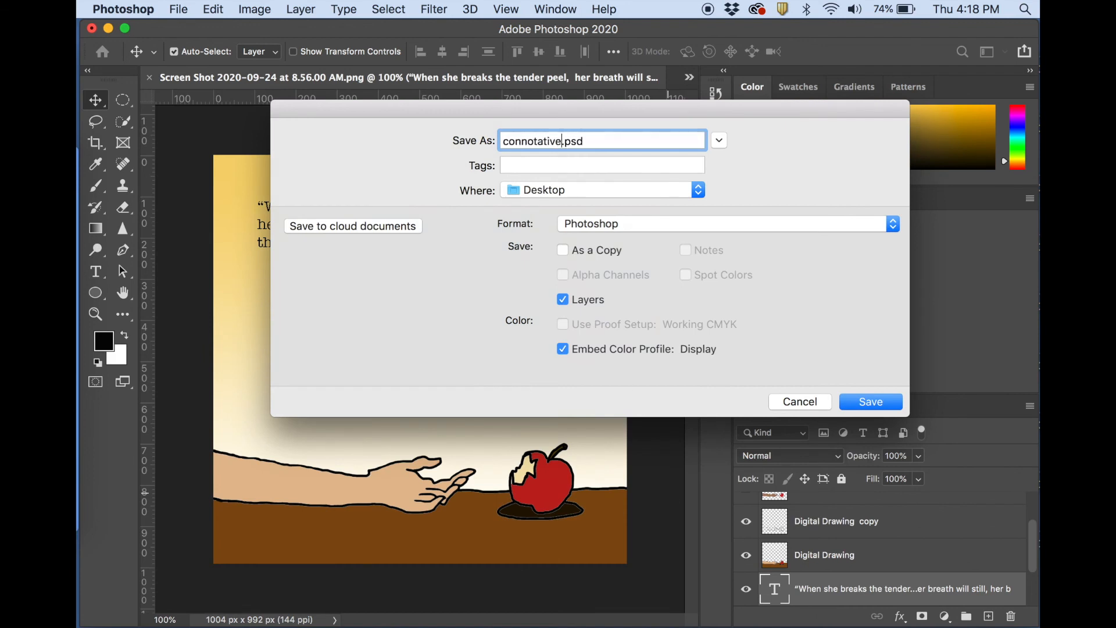
text(ustra)
text(_az)
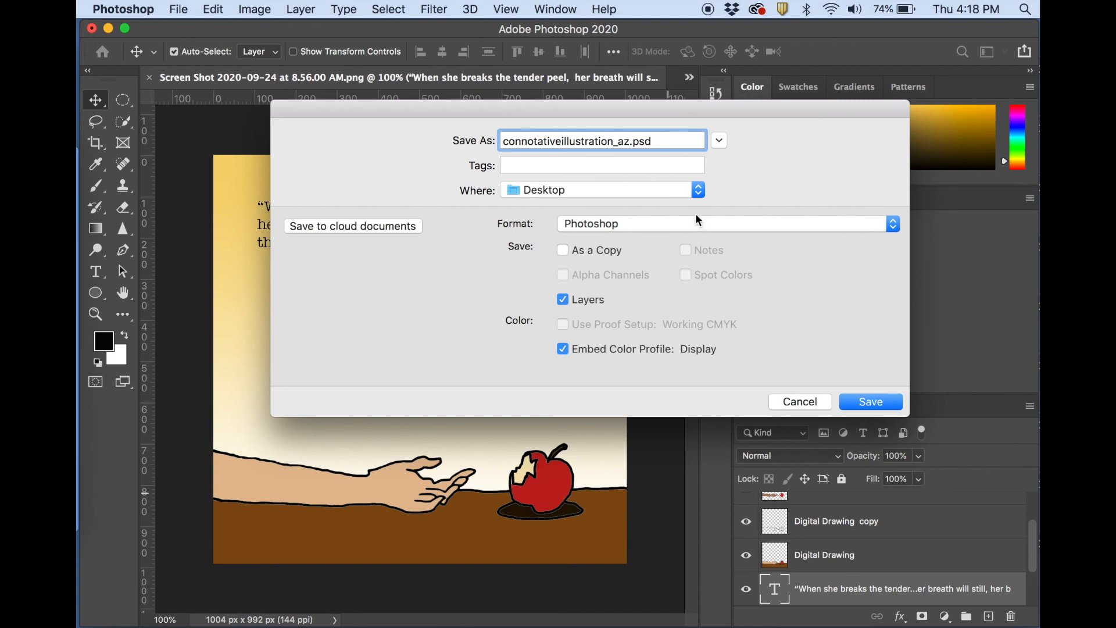
click(860, 401)
click(794, 285)
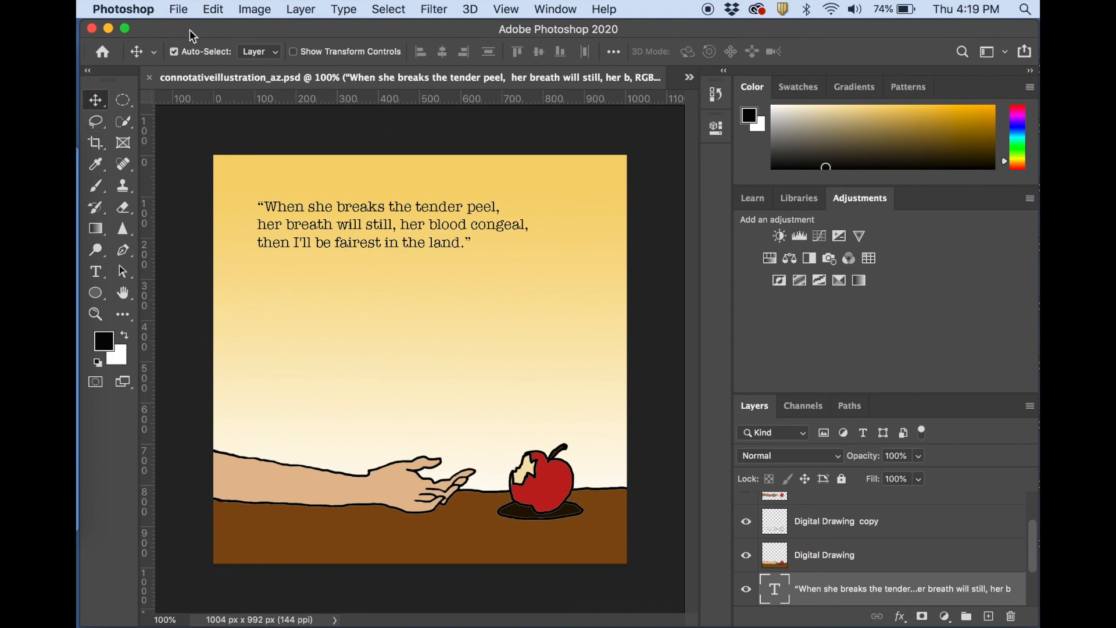
Switch to QuickTime Player and save the new screen recording to the Desktop as connotative.
click(129, 7)
click(73, 356)
right_click(73, 356)
click(114, 360)
text(conno)
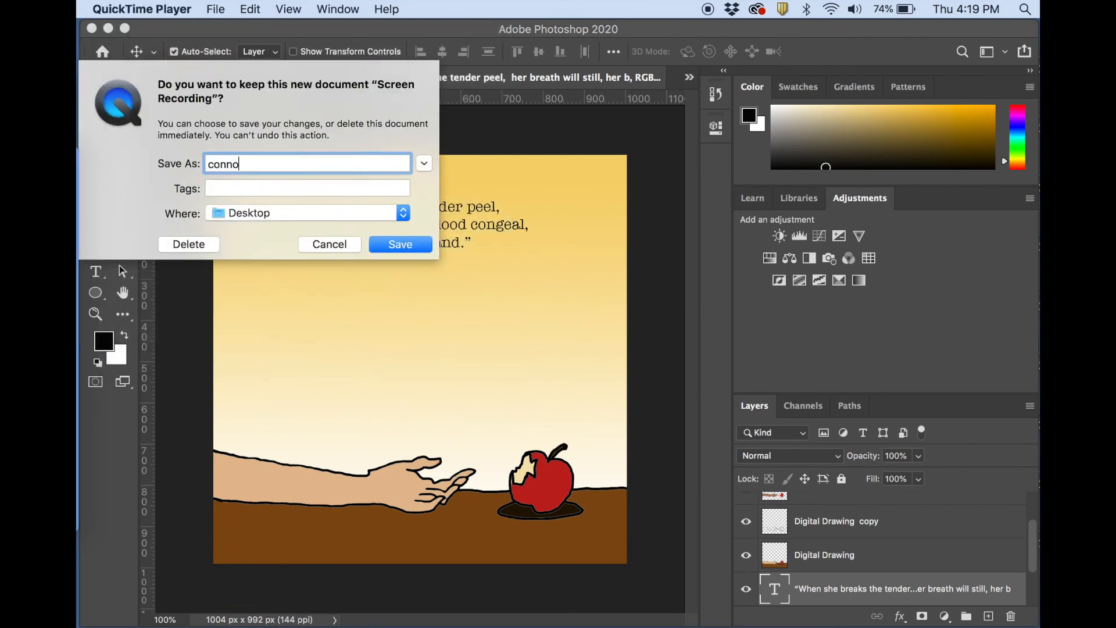
text(tative)
click(409, 244)
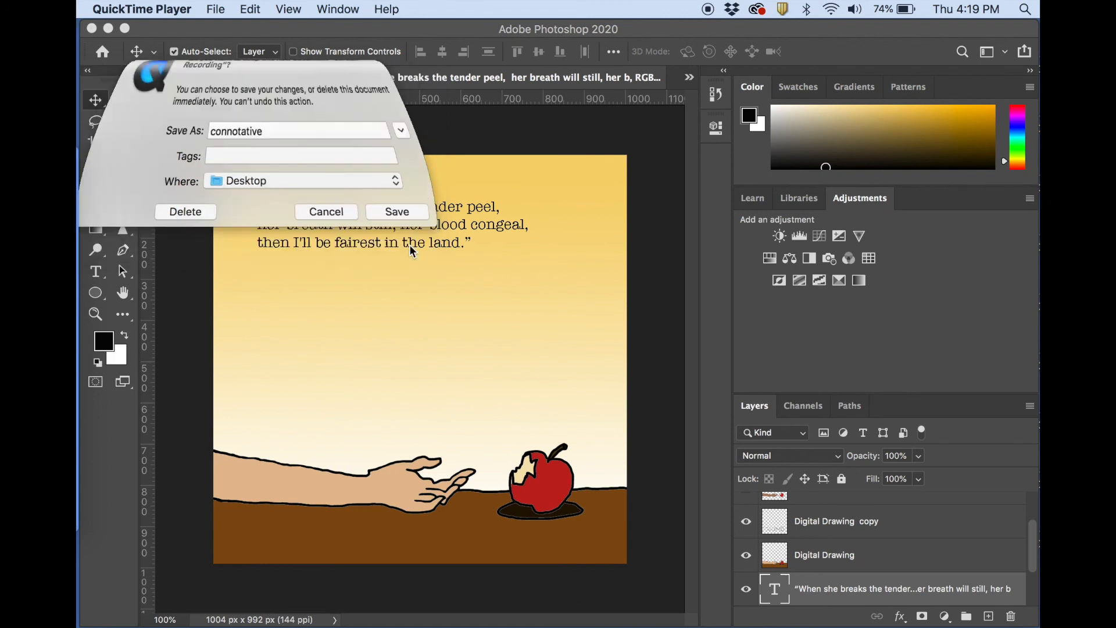